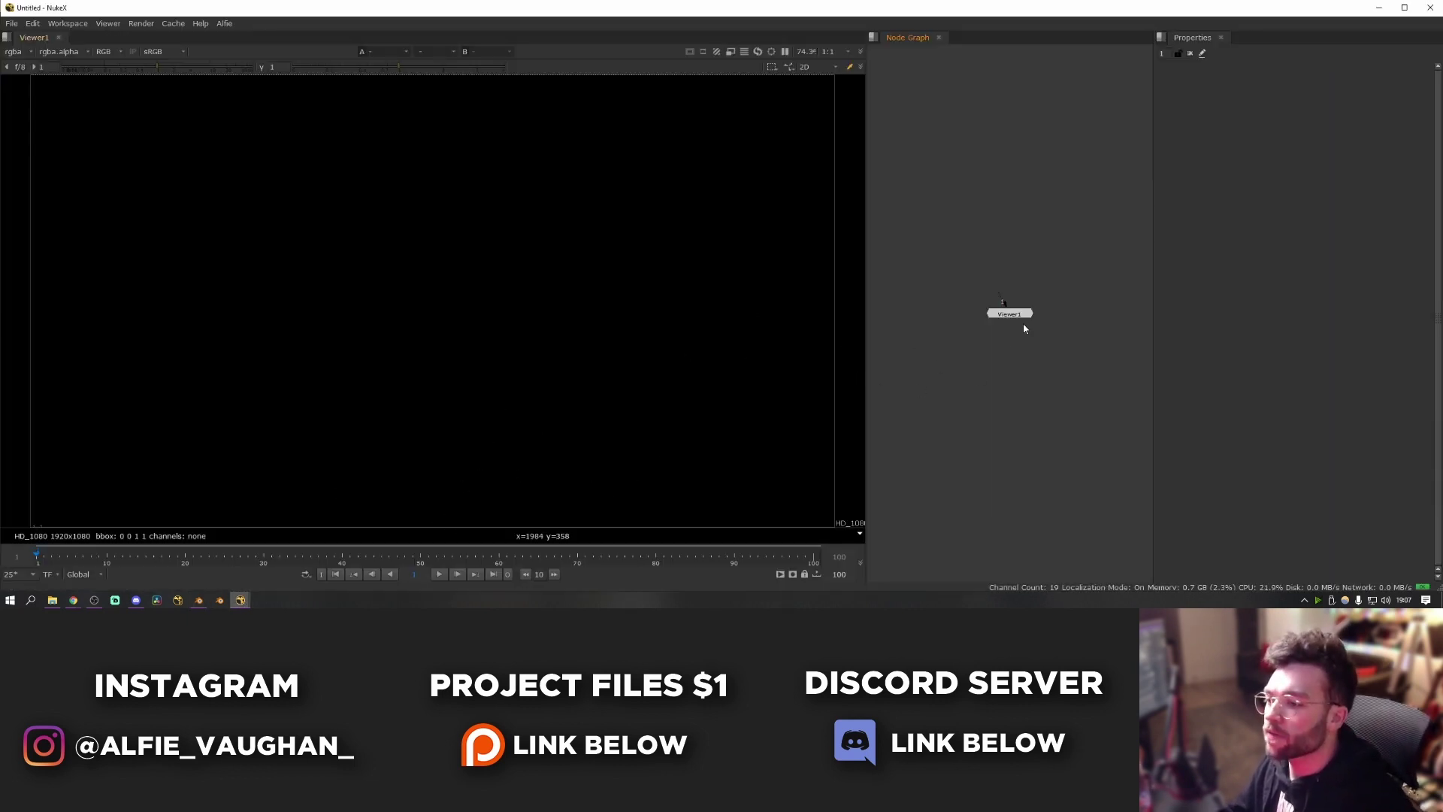
# Load the live-action plate sh000_L001_0001.exr from D:/Basics Of CG Compositing/sh000/Nuke/Live_Action and feed it to the viewer.
pyautogui.moveTo(1021, 319); pyautogui.dragTo(1016, 480)
pyautogui.press('r')
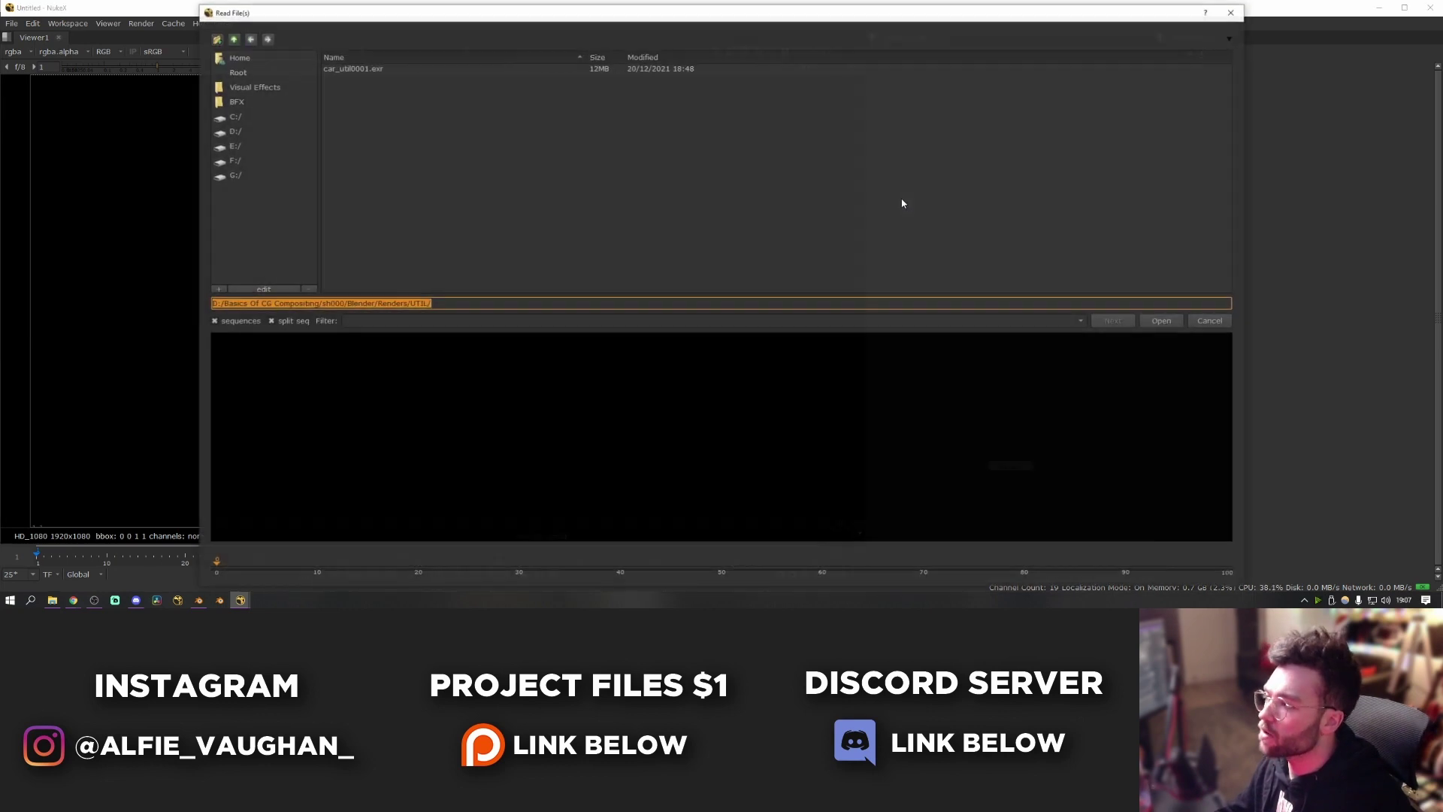
pyautogui.press('Escape')
pyautogui.press('r')
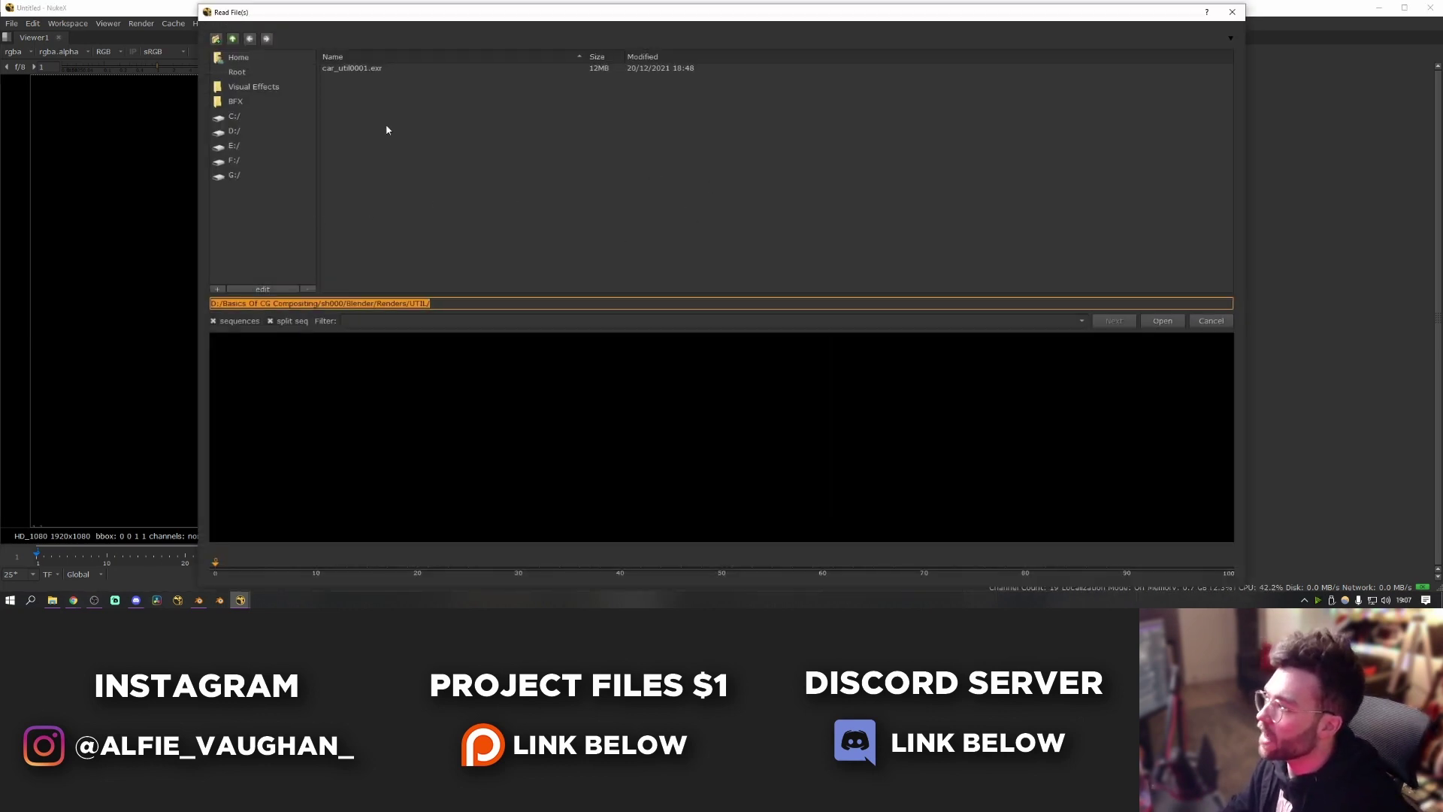
pyautogui.click(236, 100)
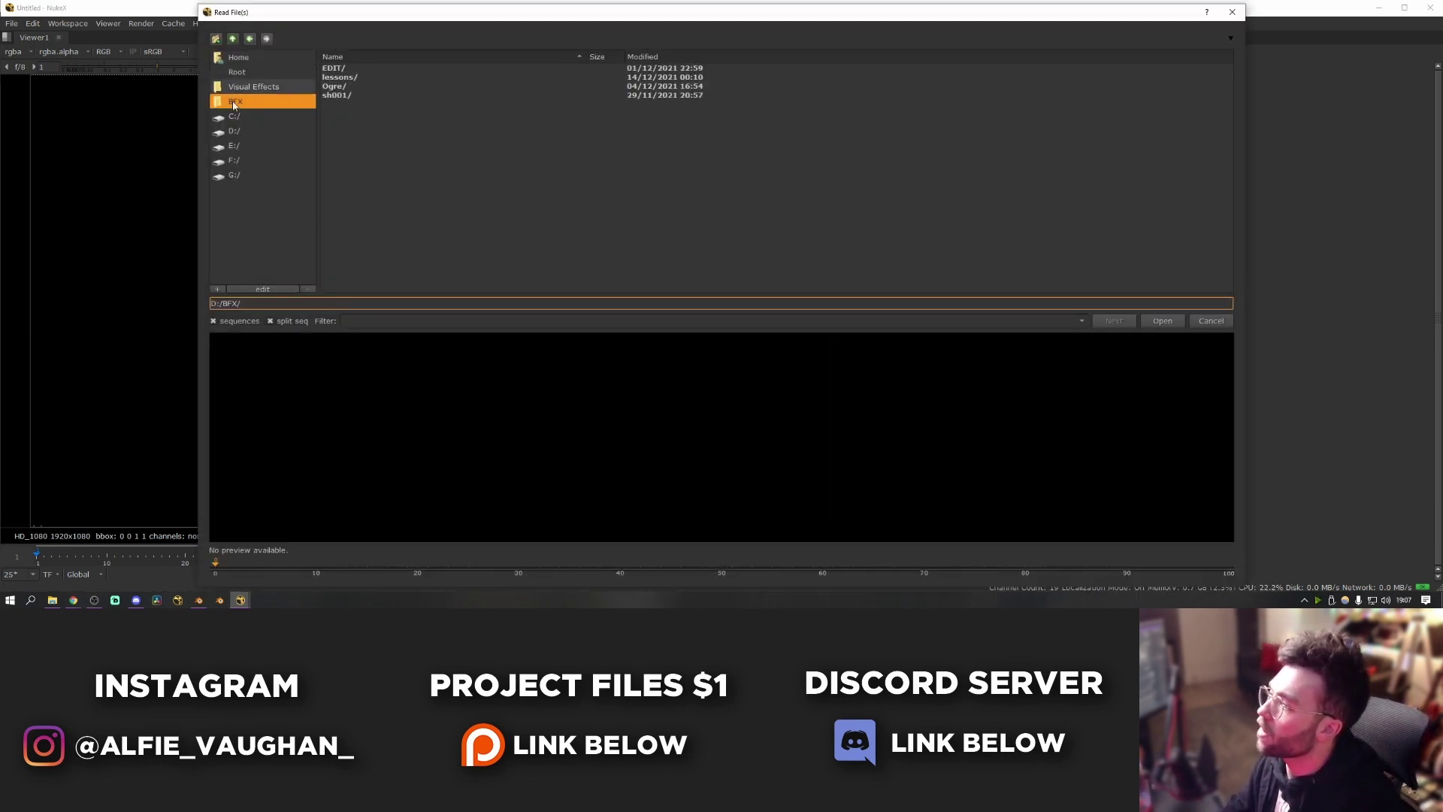
pyautogui.click(238, 131)
pyautogui.doubleClick(370, 78)
pyautogui.click(364, 77)
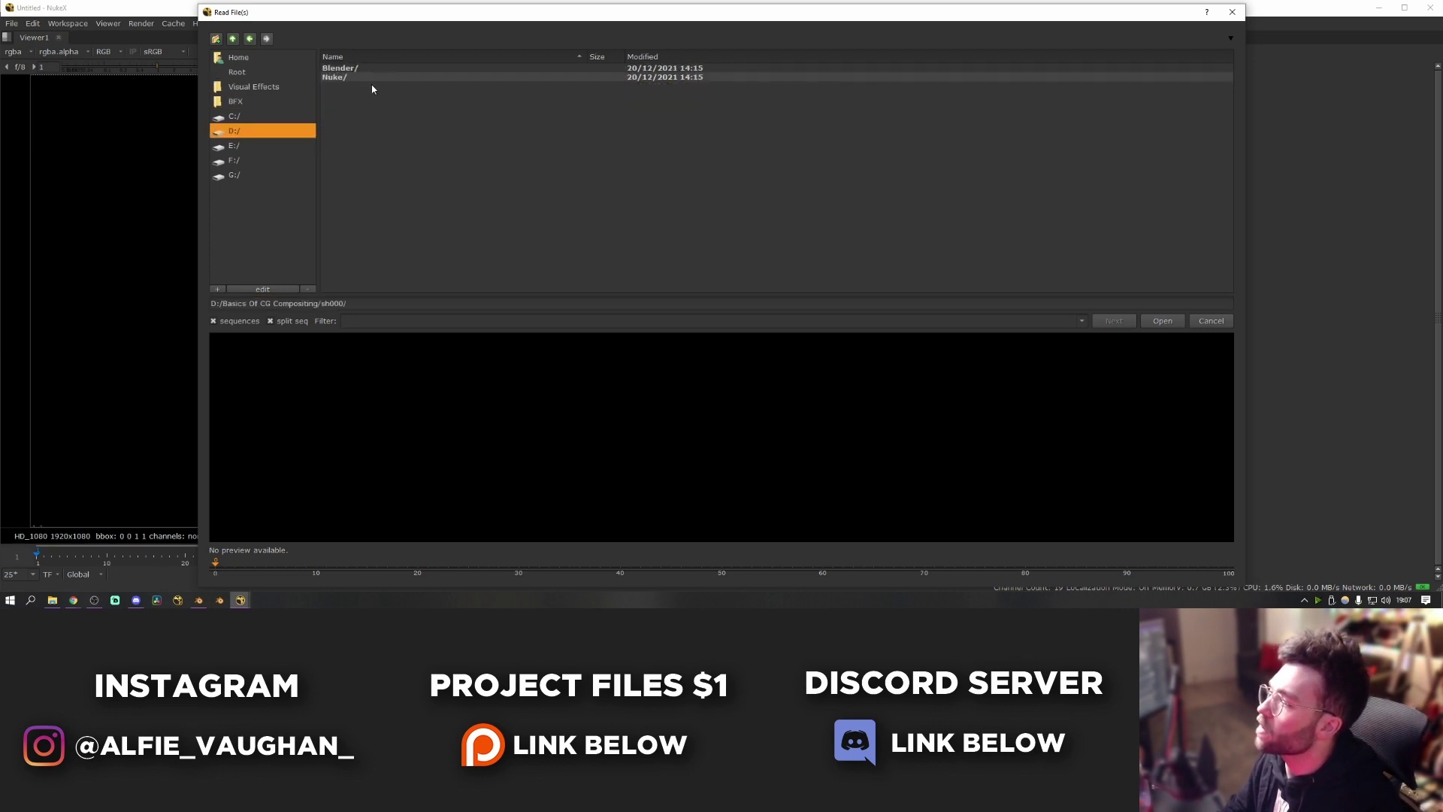
pyautogui.click(362, 78)
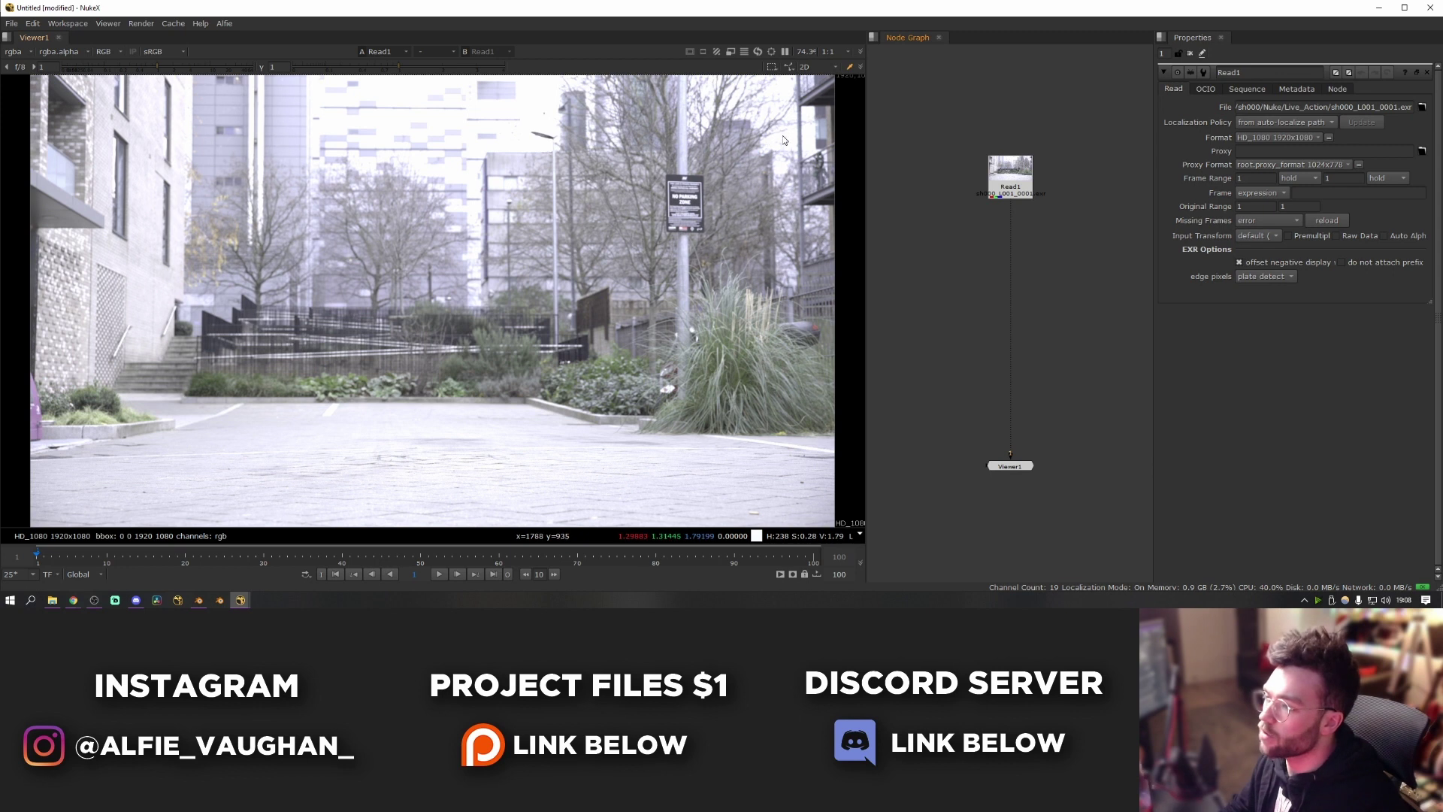
# Check the plate's highlights at a reduced viewer gain, and reset the viewer gain to its default.
pyautogui.moveTo(782, 140); pyautogui.dragTo(210, 451)
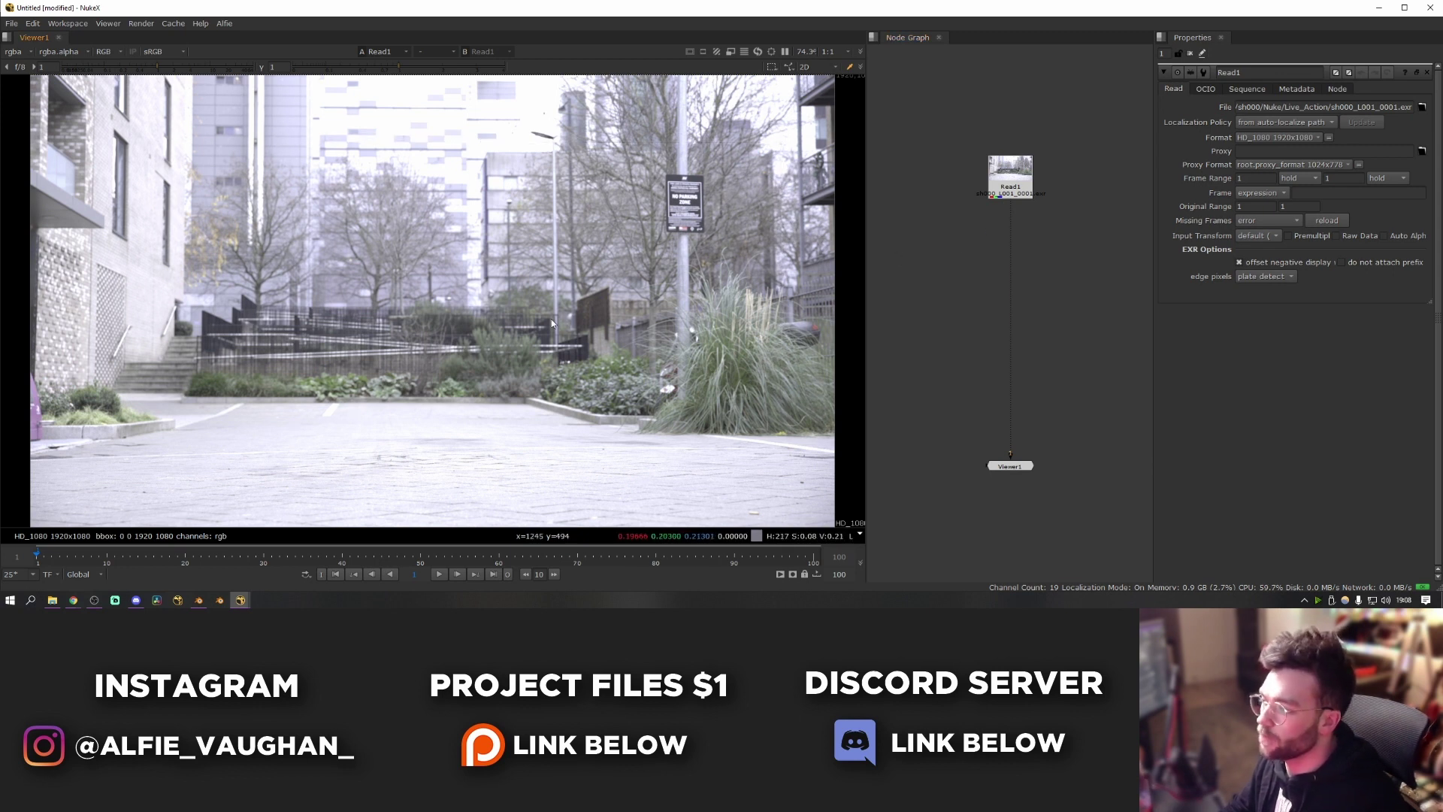
pyautogui.moveTo(157, 68); pyautogui.dragTo(118, 73)
pyautogui.keyDown('ctrl'); pyautogui.click(159, 70); pyautogui.keyUp('ctrl')
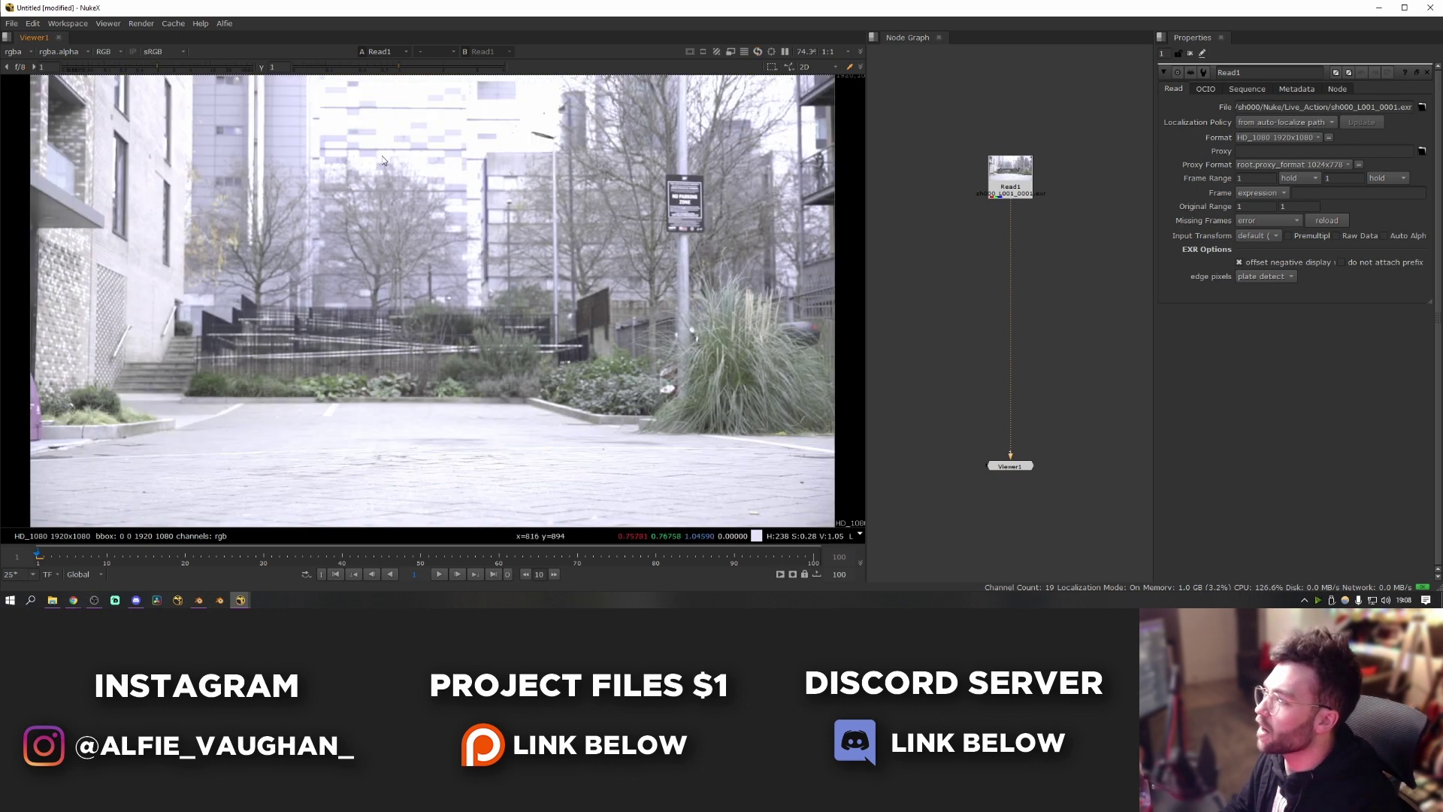
# Add a Grade node after the plate, lower its gain to 0.48, and compare the image with the grade disabled and enabled.
pyautogui.click(1019, 188)
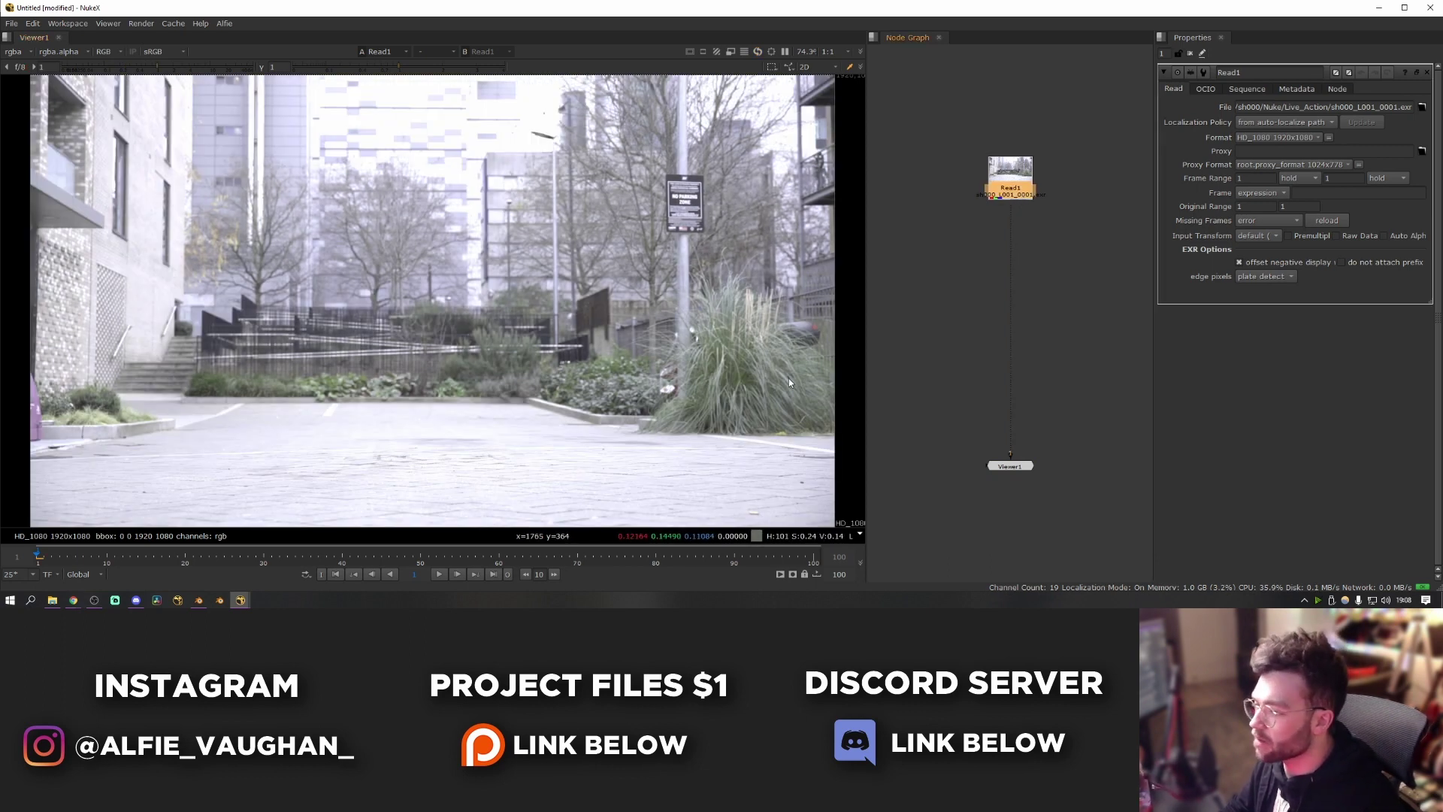
pyautogui.press('g')
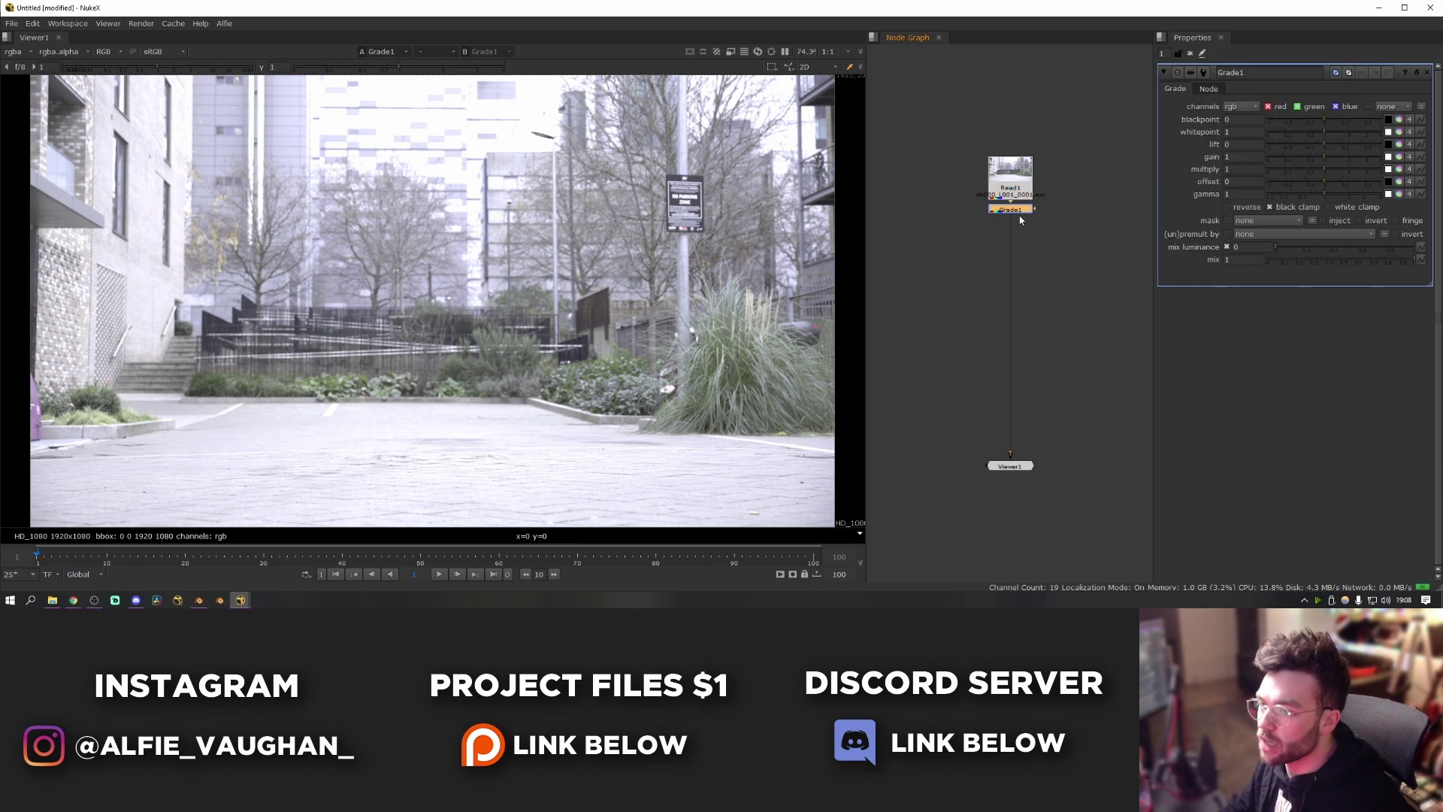
pyautogui.moveTo(1323, 160); pyautogui.dragTo(1307, 160)
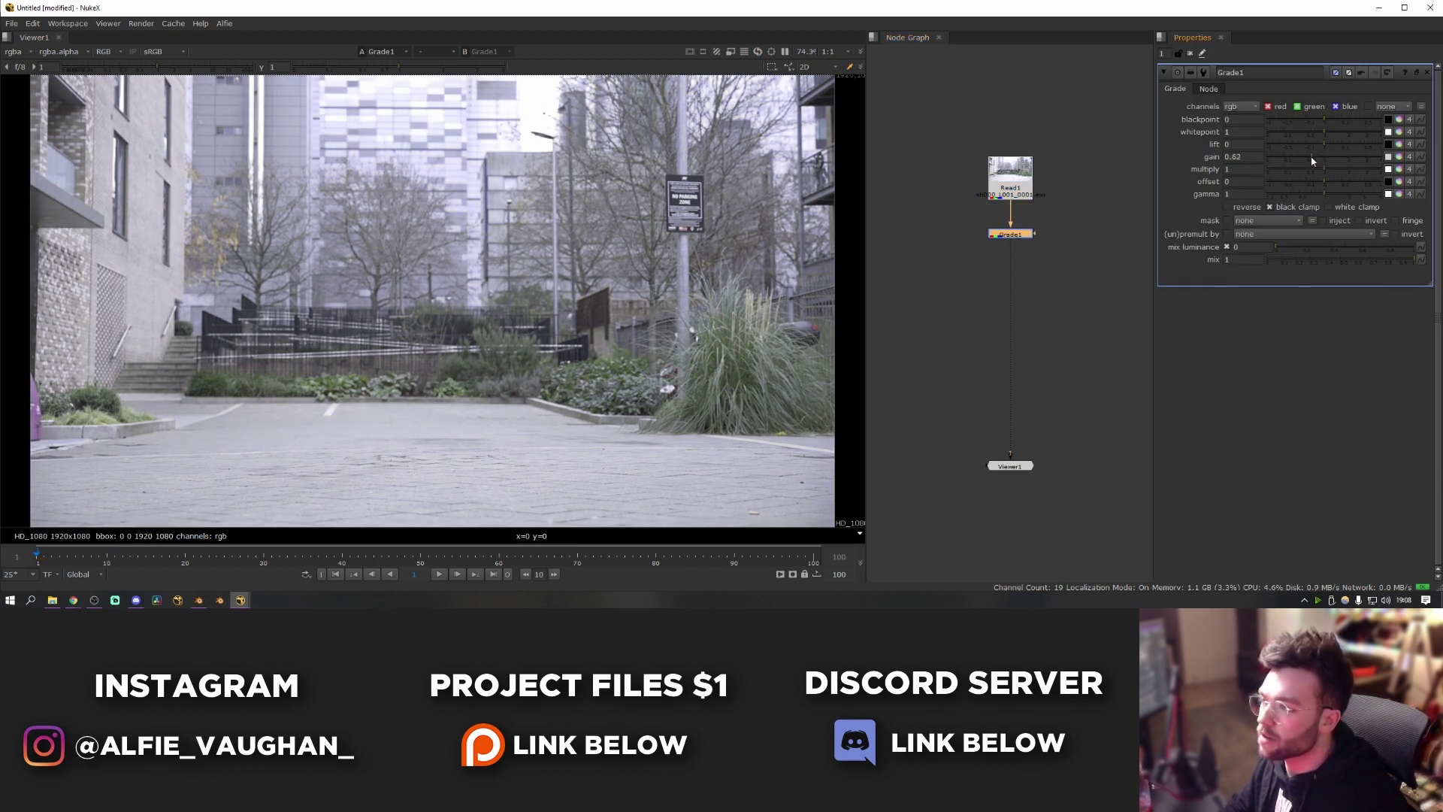
pyautogui.press('d')
pyautogui.press('d')
pyautogui.press('d')
pyautogui.press('d')
pyautogui.press('d')
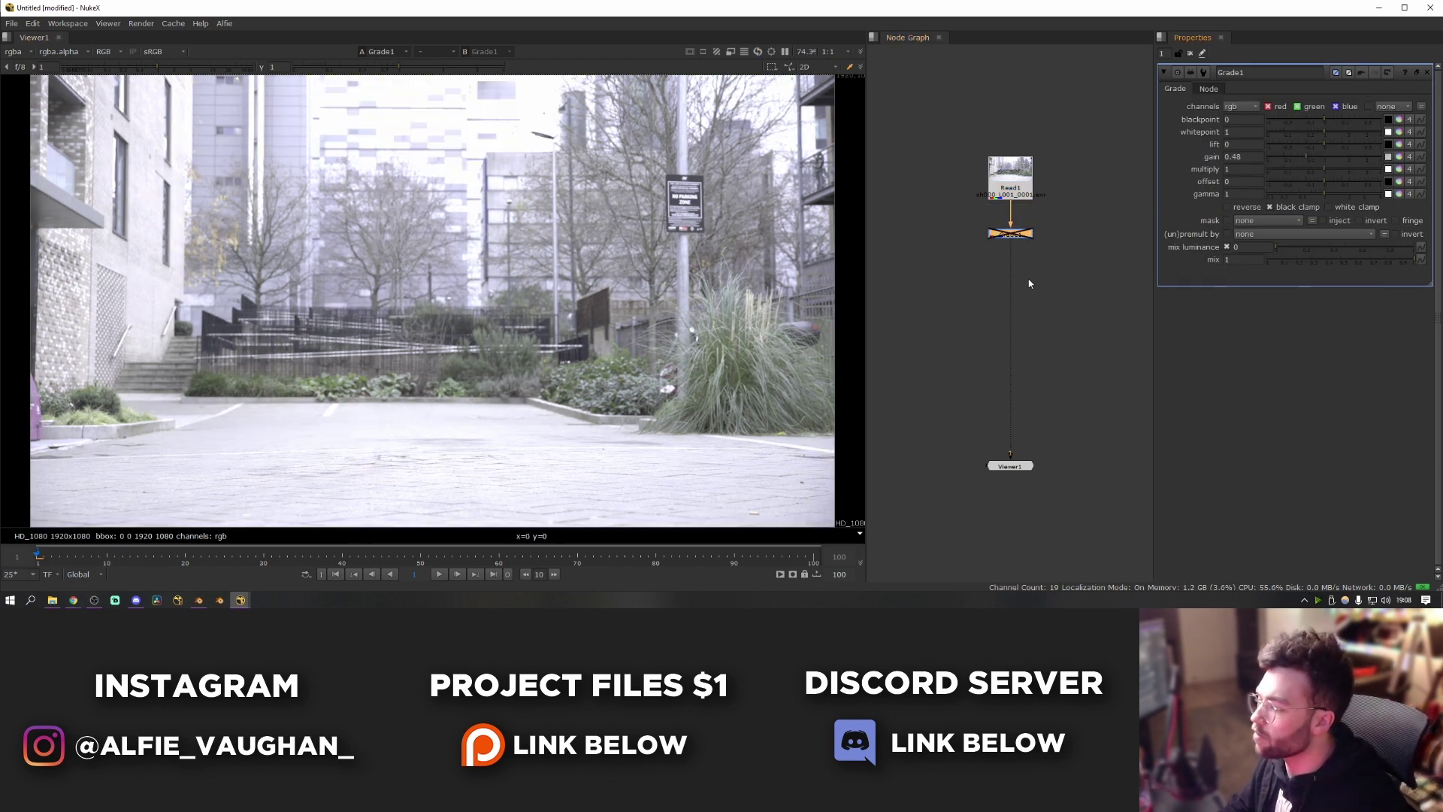
# Raise the plate Grade's gain to slightly above 0.5 and compare the result with the grade disabled.
pyautogui.moveTo(1306, 157); pyautogui.dragTo(1309, 157)
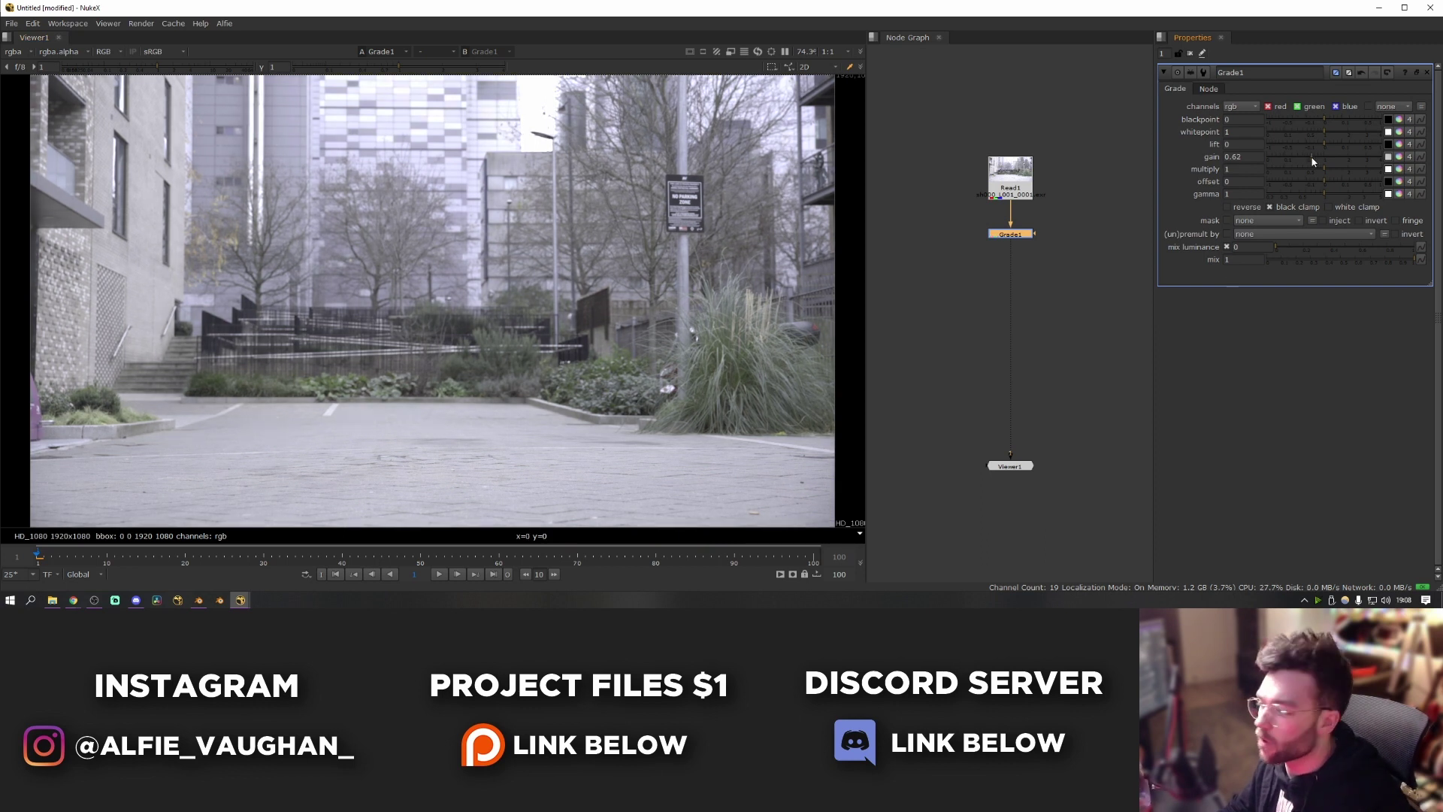
pyautogui.press('d')
pyautogui.press('d')
pyautogui.press('d')
pyautogui.press('d')
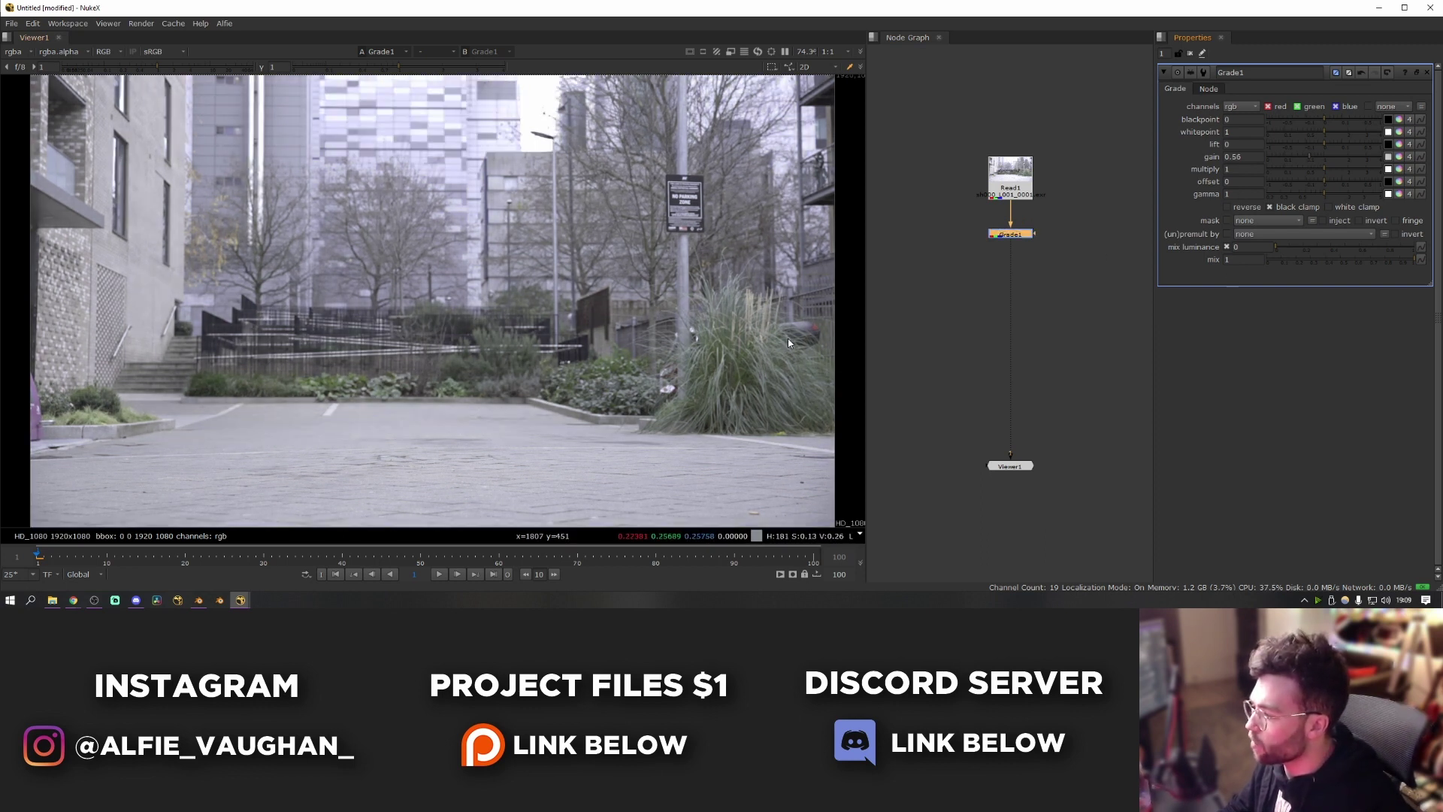
# Load the car beauty render car_bty0001.exr from the shot's Blender/Renders/BTY folder and show it in the viewer.
pyautogui.click(979, 361)
pyautogui.moveTo(949, 359); pyautogui.dragTo(1039, 339, button='middle')
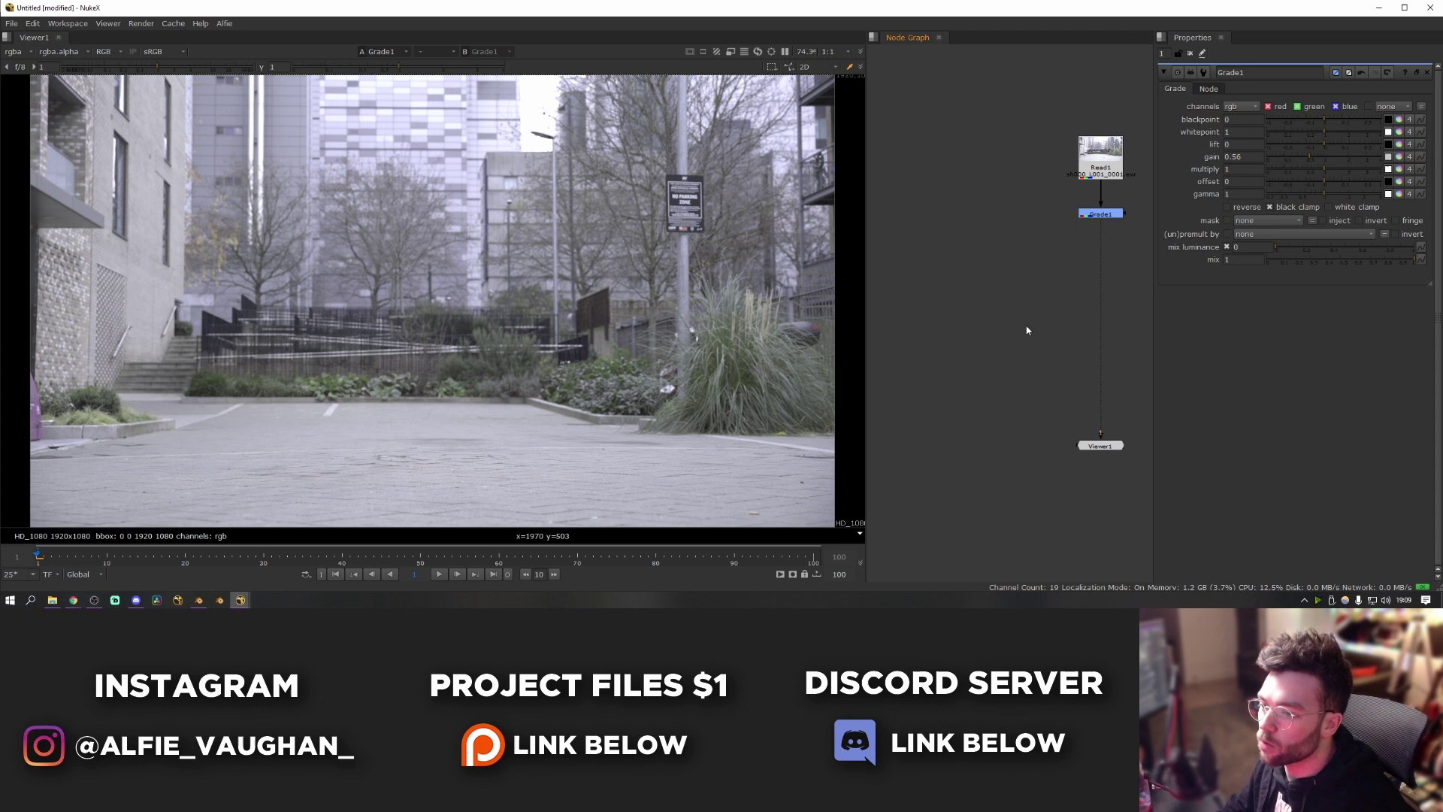
pyautogui.press('r')
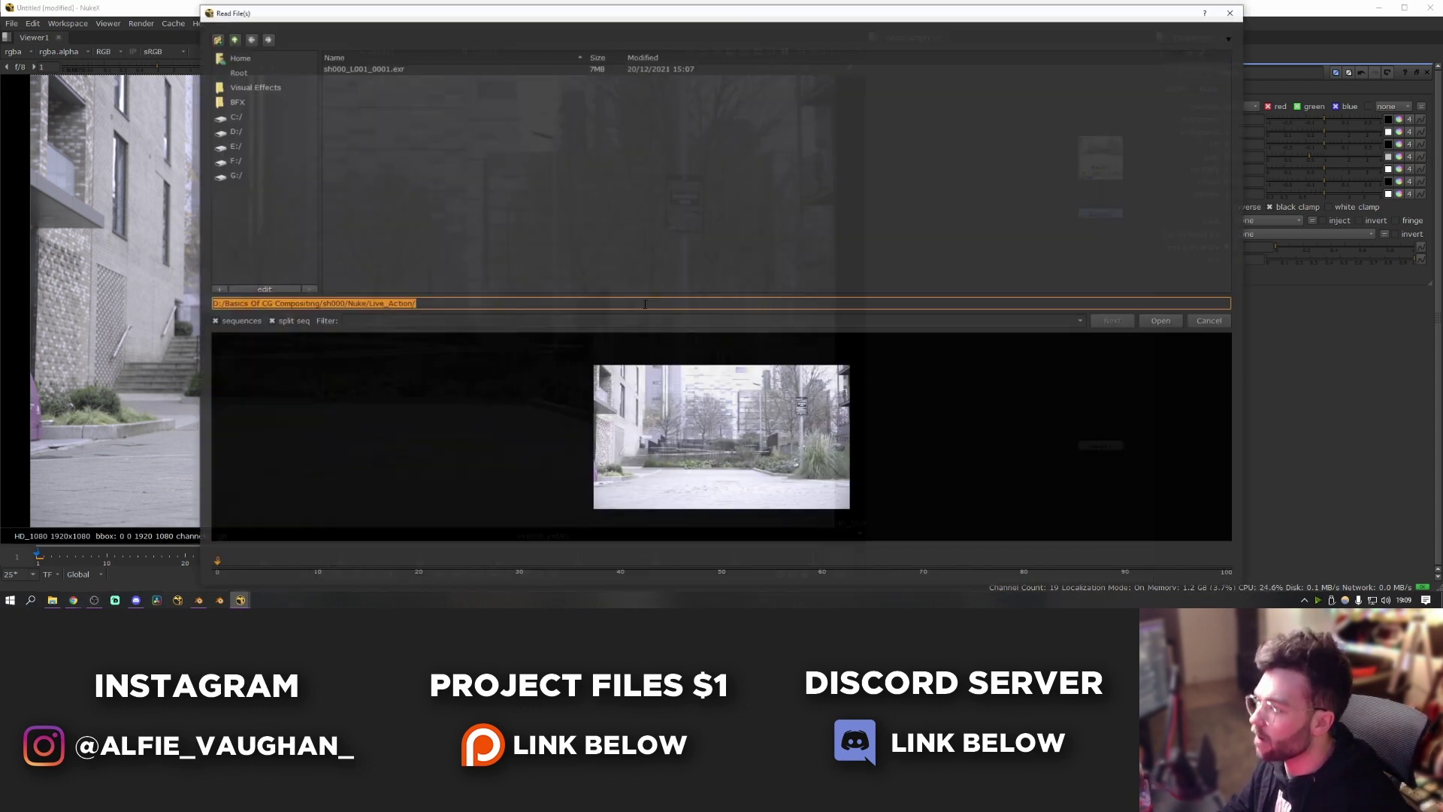
pyautogui.click(234, 131)
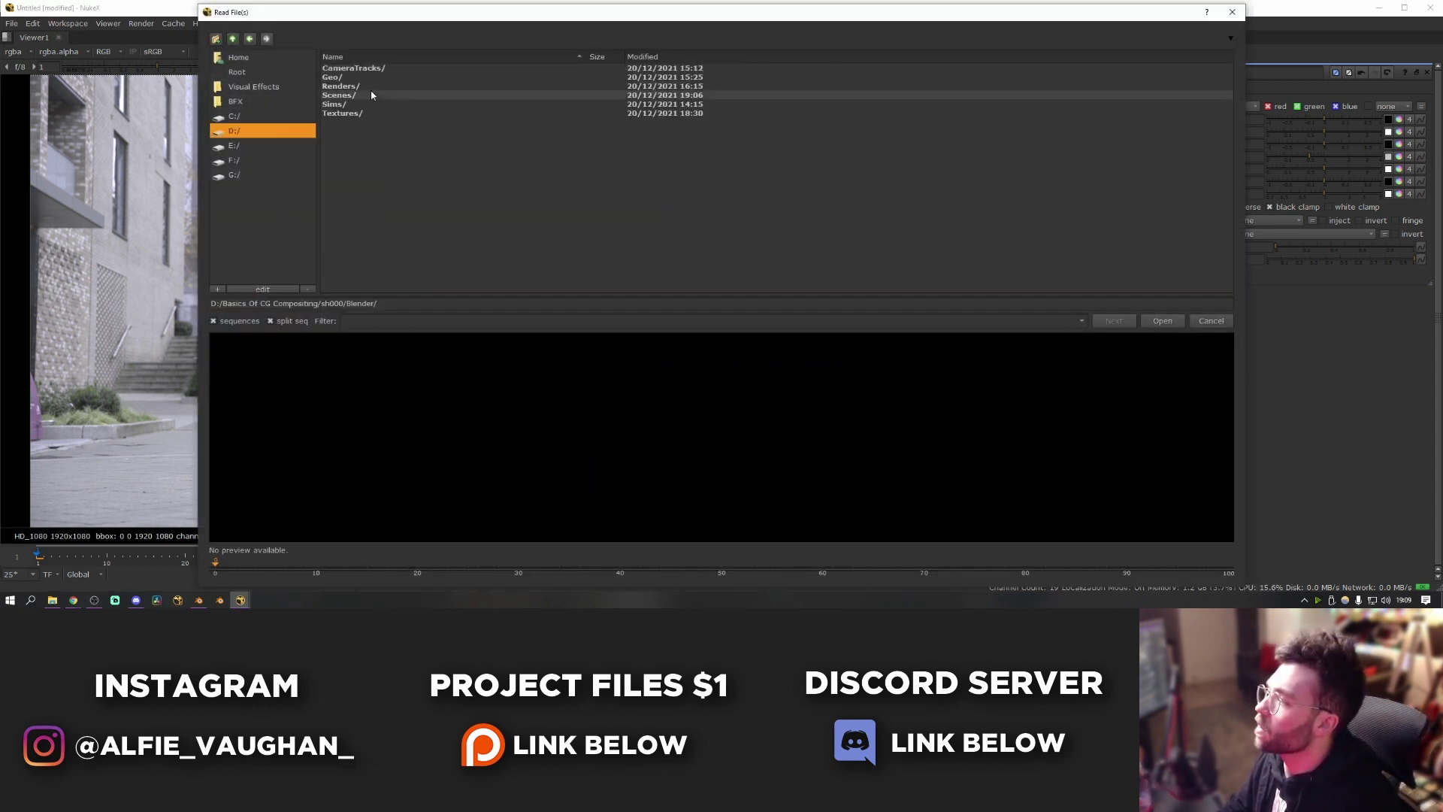
pyautogui.click(370, 69)
pyautogui.doubleClick(370, 69)
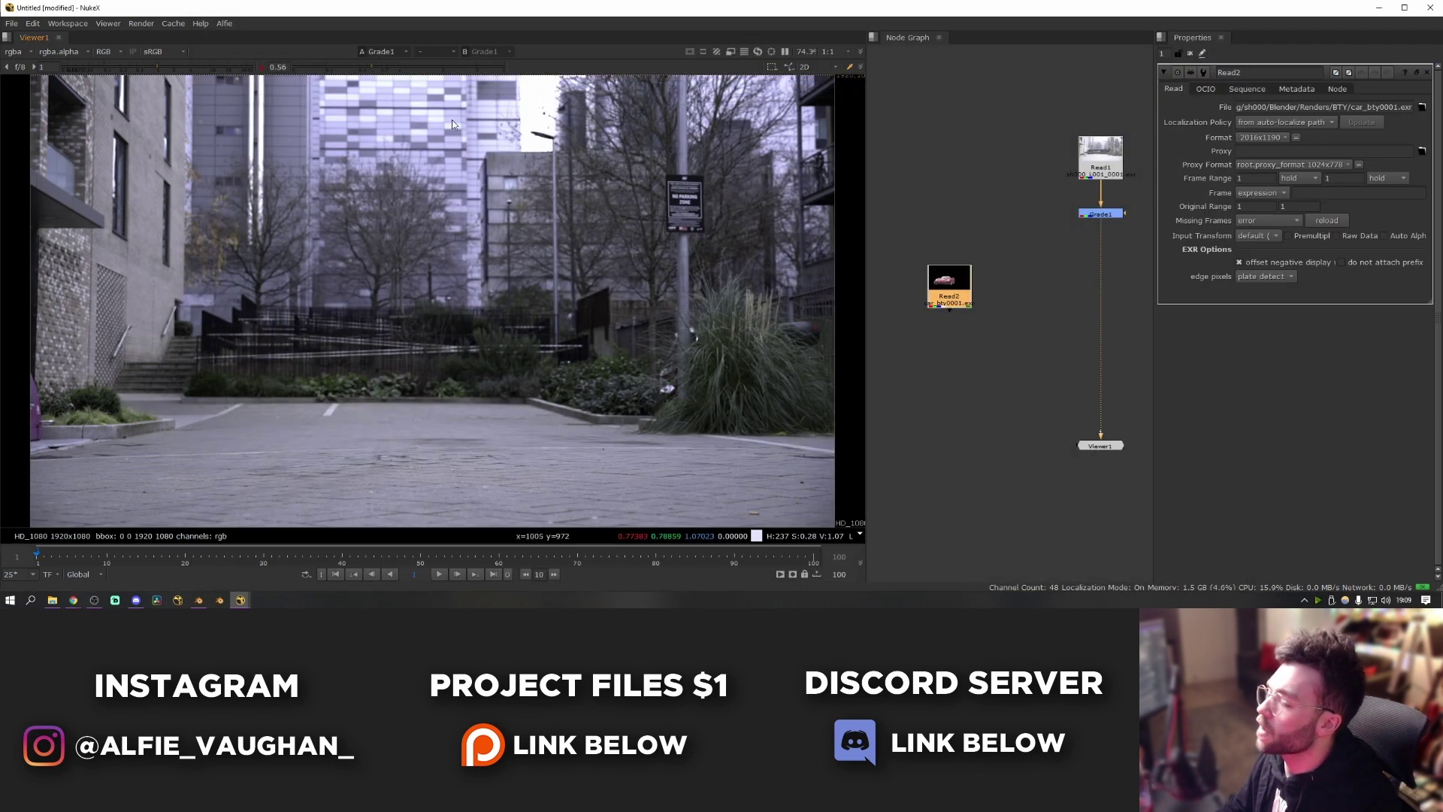
pyautogui.moveTo(948, 286); pyautogui.dragTo(929, 304)
pyautogui.press('1')
# Load the utility render car_util0001.exr and the shadow render shadow0001.exr from the Blender/Renders subfolders.
pyautogui.press('r')
pyautogui.doubleClick(361, 68)
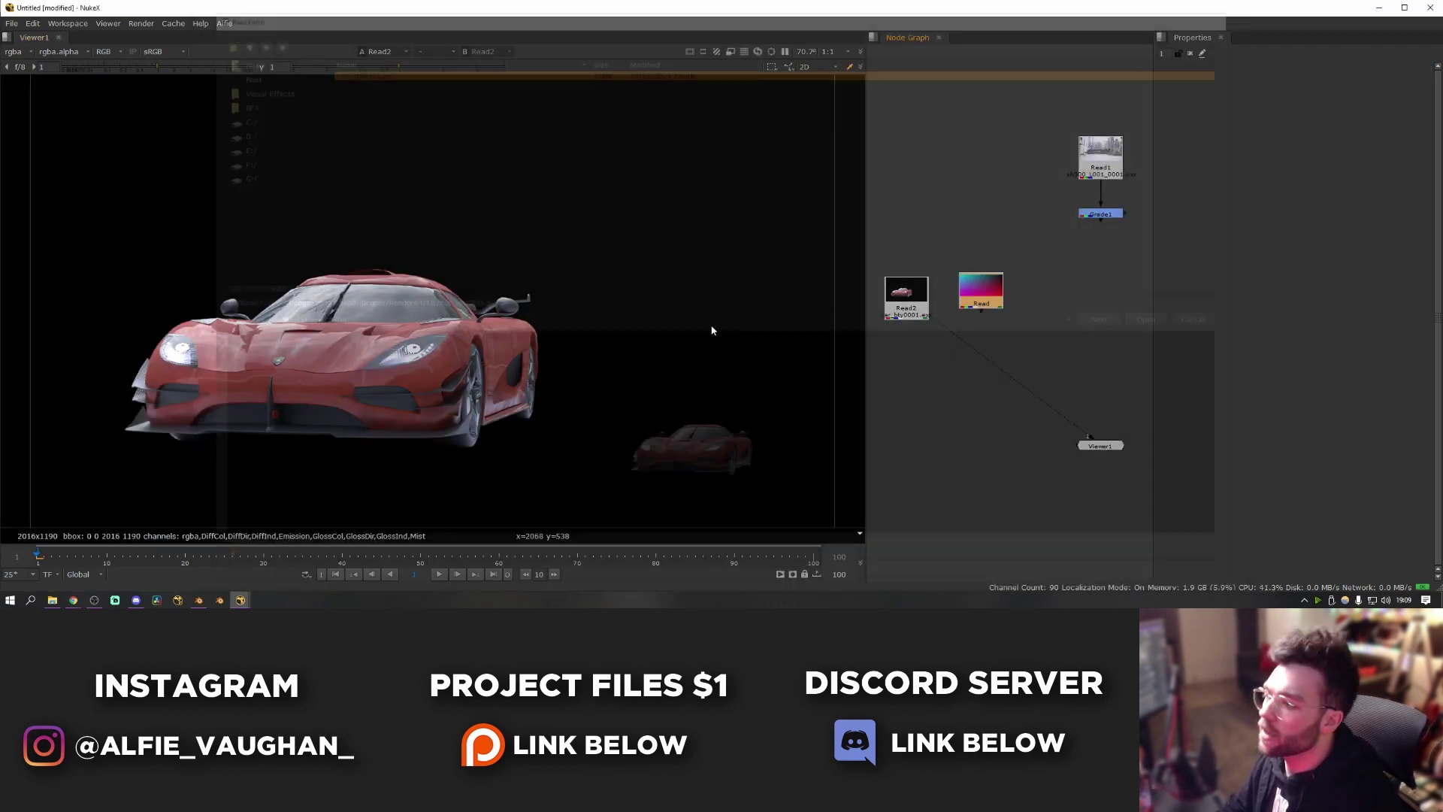
pyautogui.press('r')
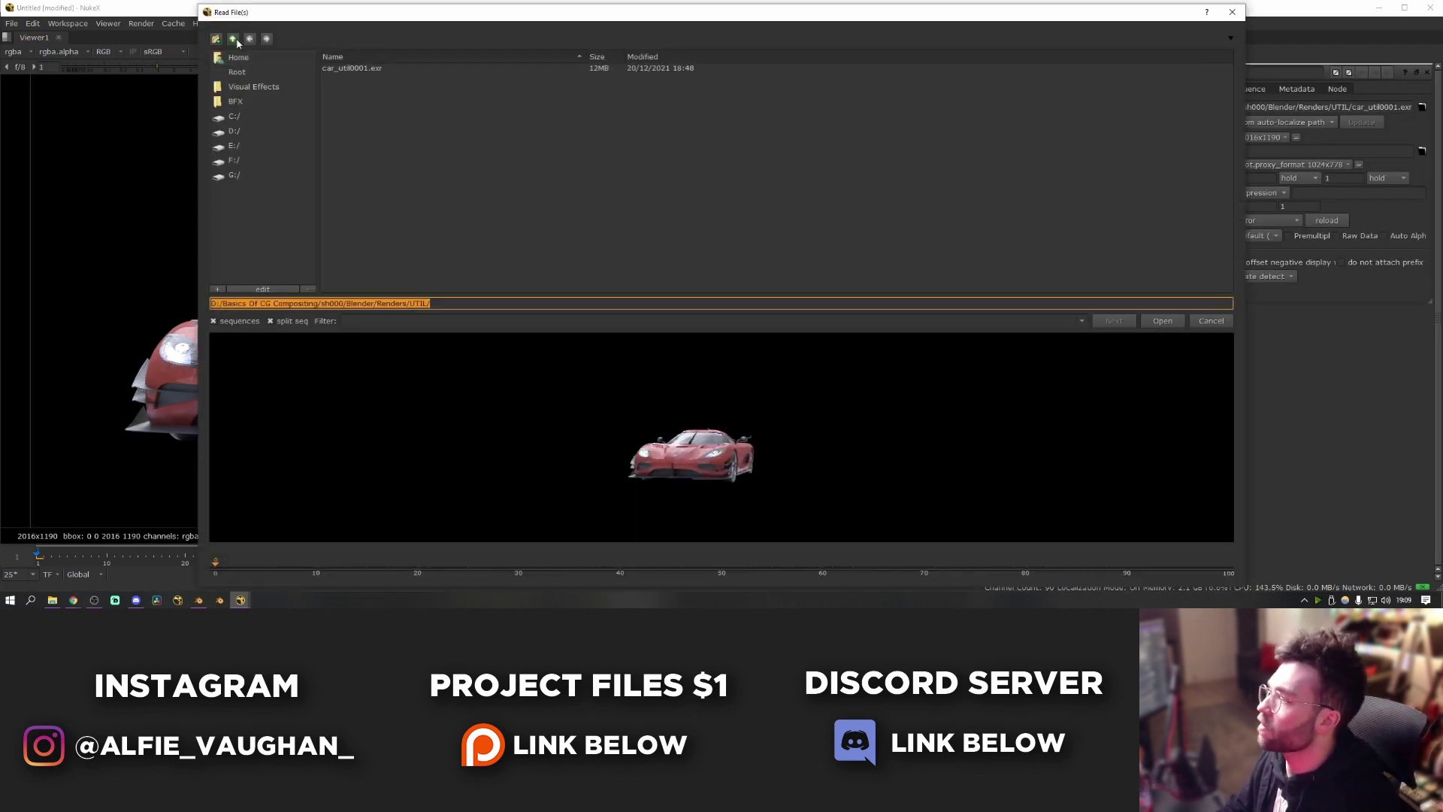
pyautogui.click(234, 40)
pyautogui.doubleClick(369, 80)
pyautogui.moveTo(964, 388); pyautogui.dragTo(969, 274)
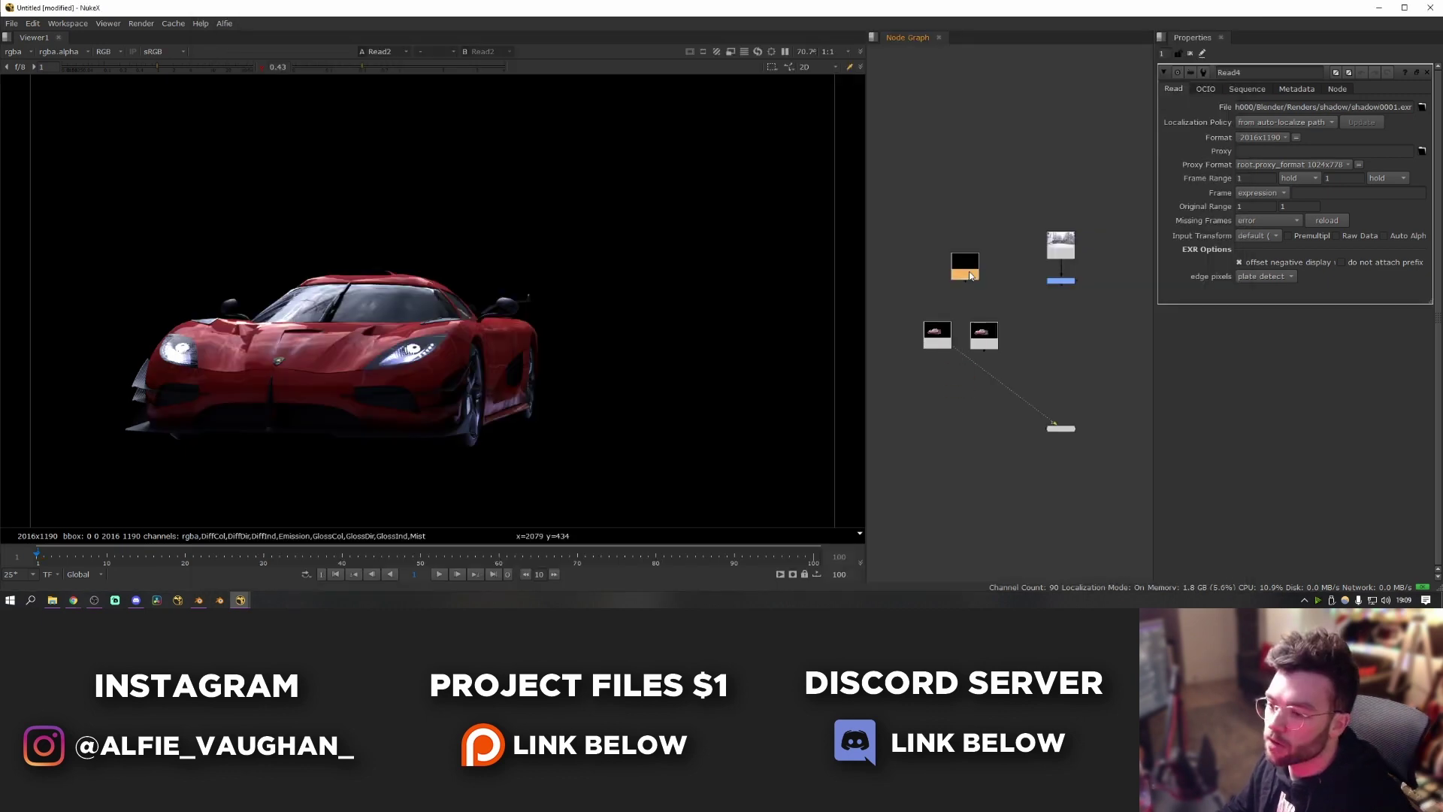
# Rearrange the node graph with both car renders at the bottom and the shadow render beside the plate branch.
pyautogui.moveTo(911, 308); pyautogui.dragTo(1094, 410)
pyautogui.moveTo(1053, 348); pyautogui.dragTo(1059, 240, button='middle')
pyautogui.moveTo(989, 237); pyautogui.dragTo(956, 452)
pyautogui.moveTo(940, 417); pyautogui.dragTo(959, 273)
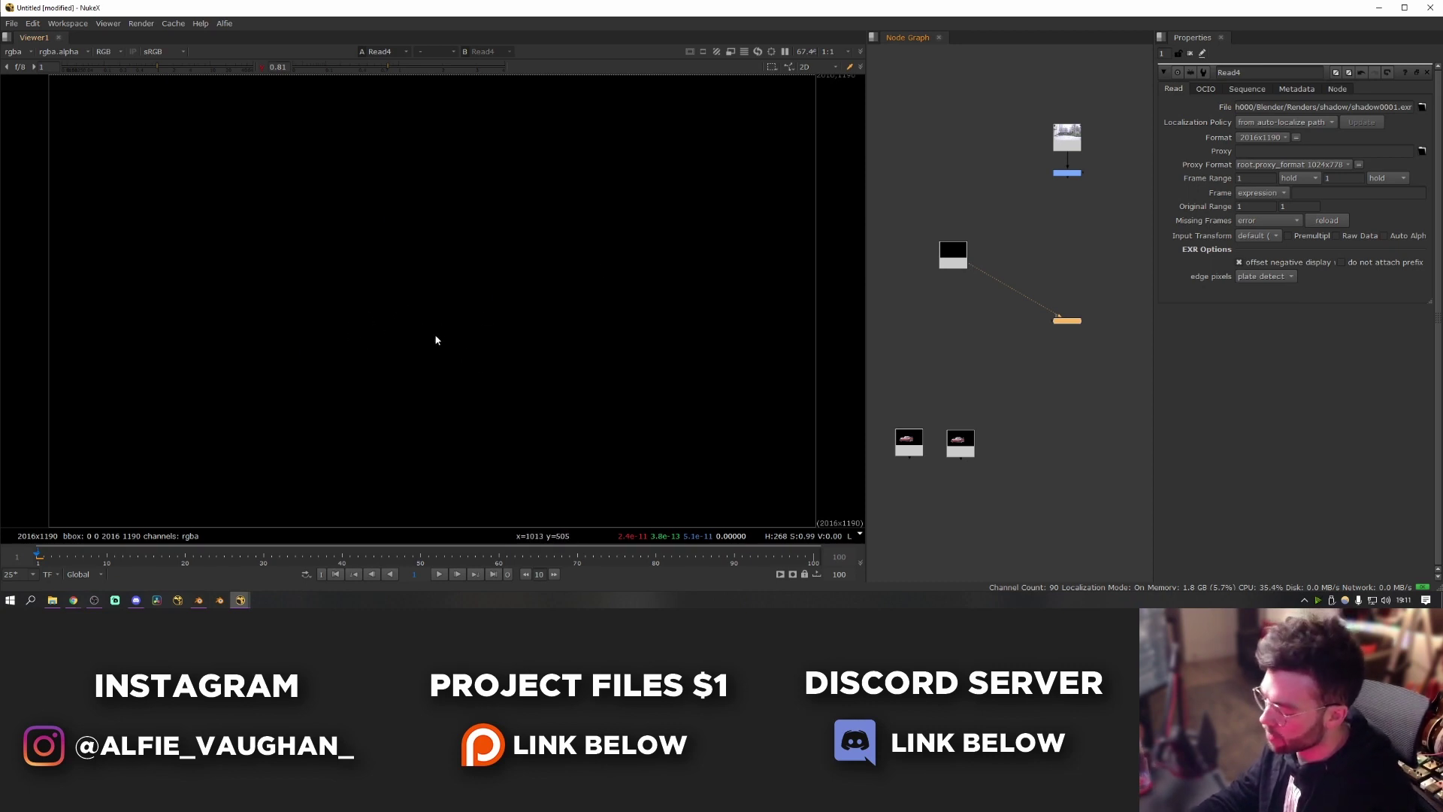
# Examine the shadow render's alpha channel in the viewer and return to the RGB display.
pyautogui.press('a')
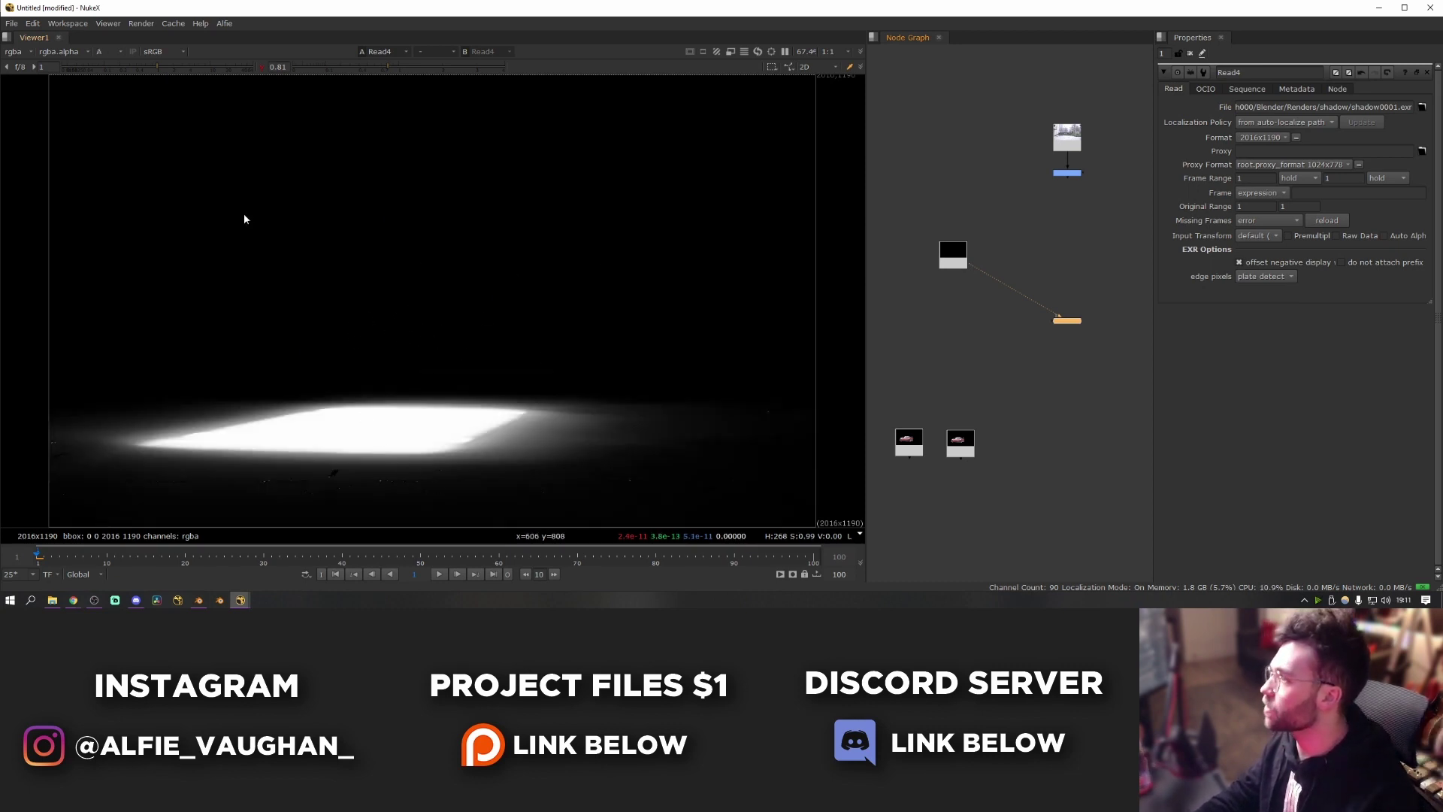
pyautogui.click(110, 51)
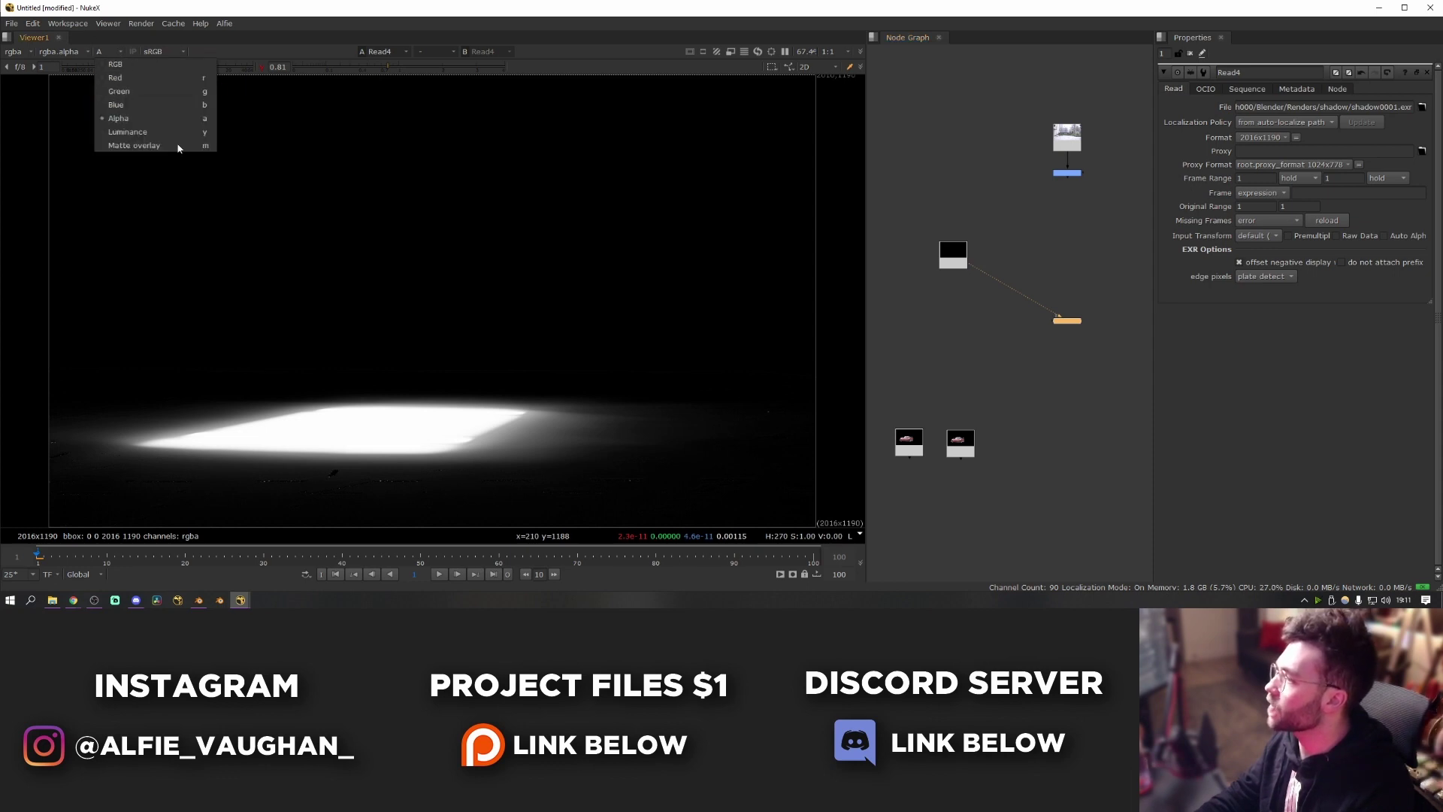
pyautogui.click(508, 438)
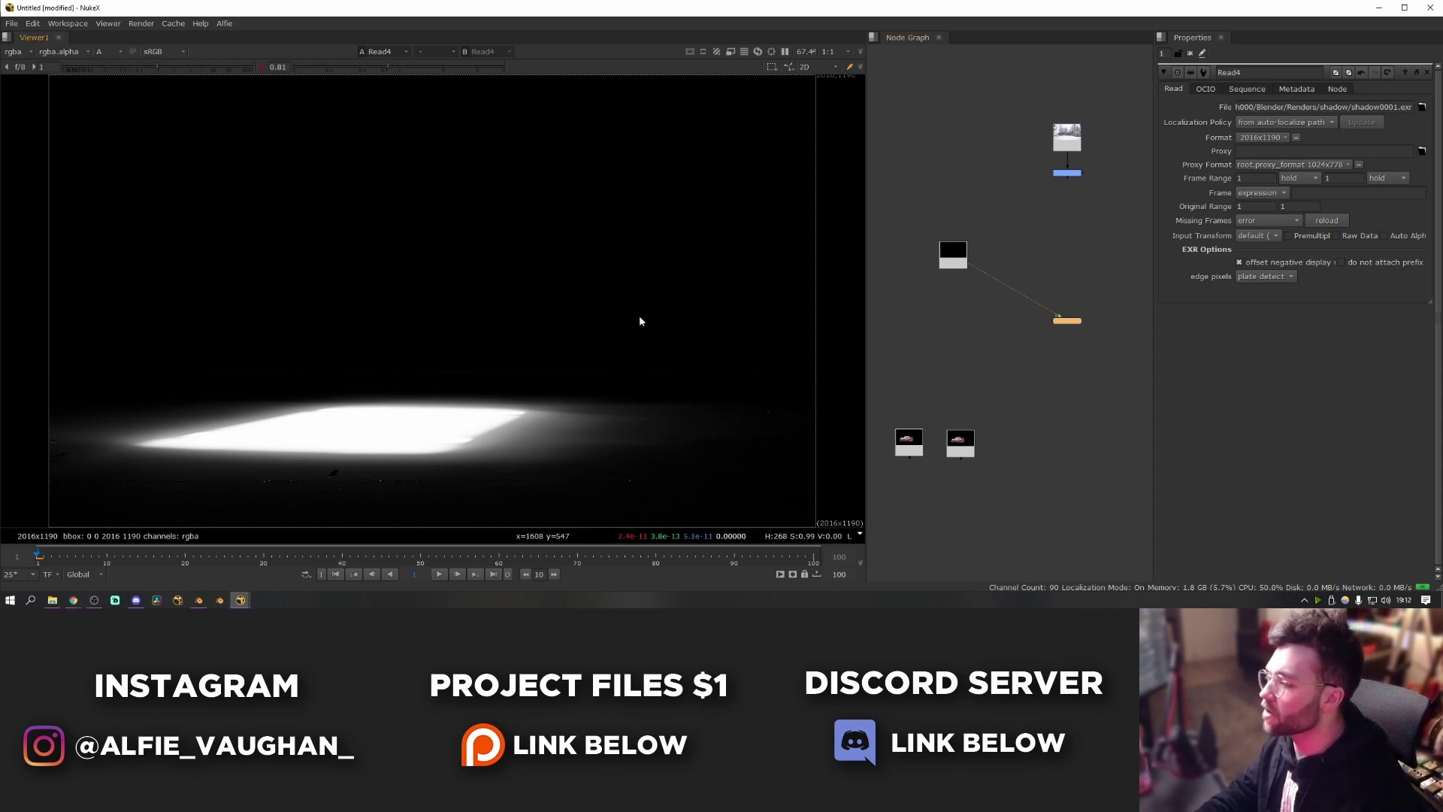
pyautogui.press('a')
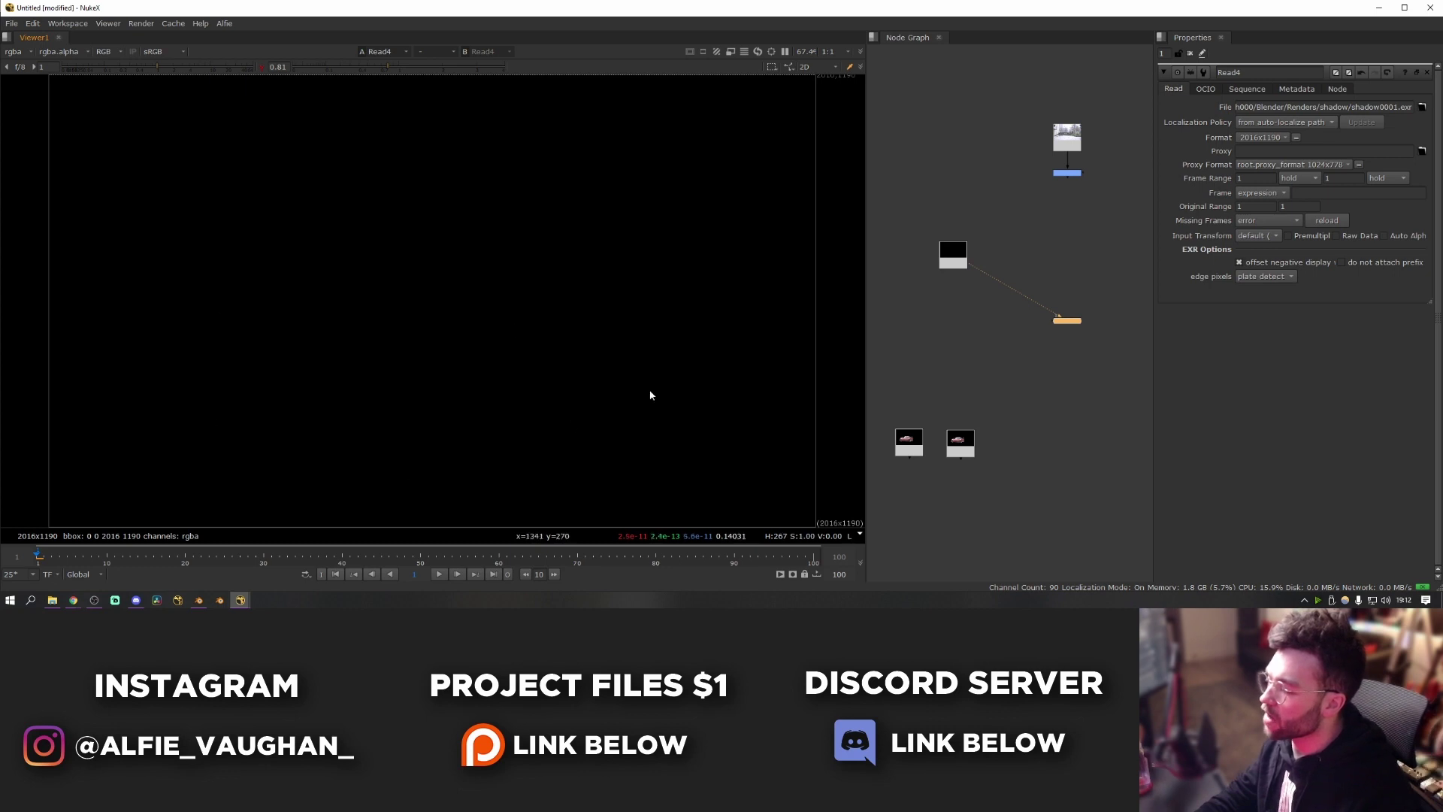
# Merge the shadow render over the graded plate and line the Merge node up beneath the Grade.
pyautogui.click(1056, 263)
pyautogui.press('m')
pyautogui.moveTo(1061, 247); pyautogui.dragTo(1069, 174)
pyautogui.moveTo(1050, 256); pyautogui.dragTo(1067, 273)
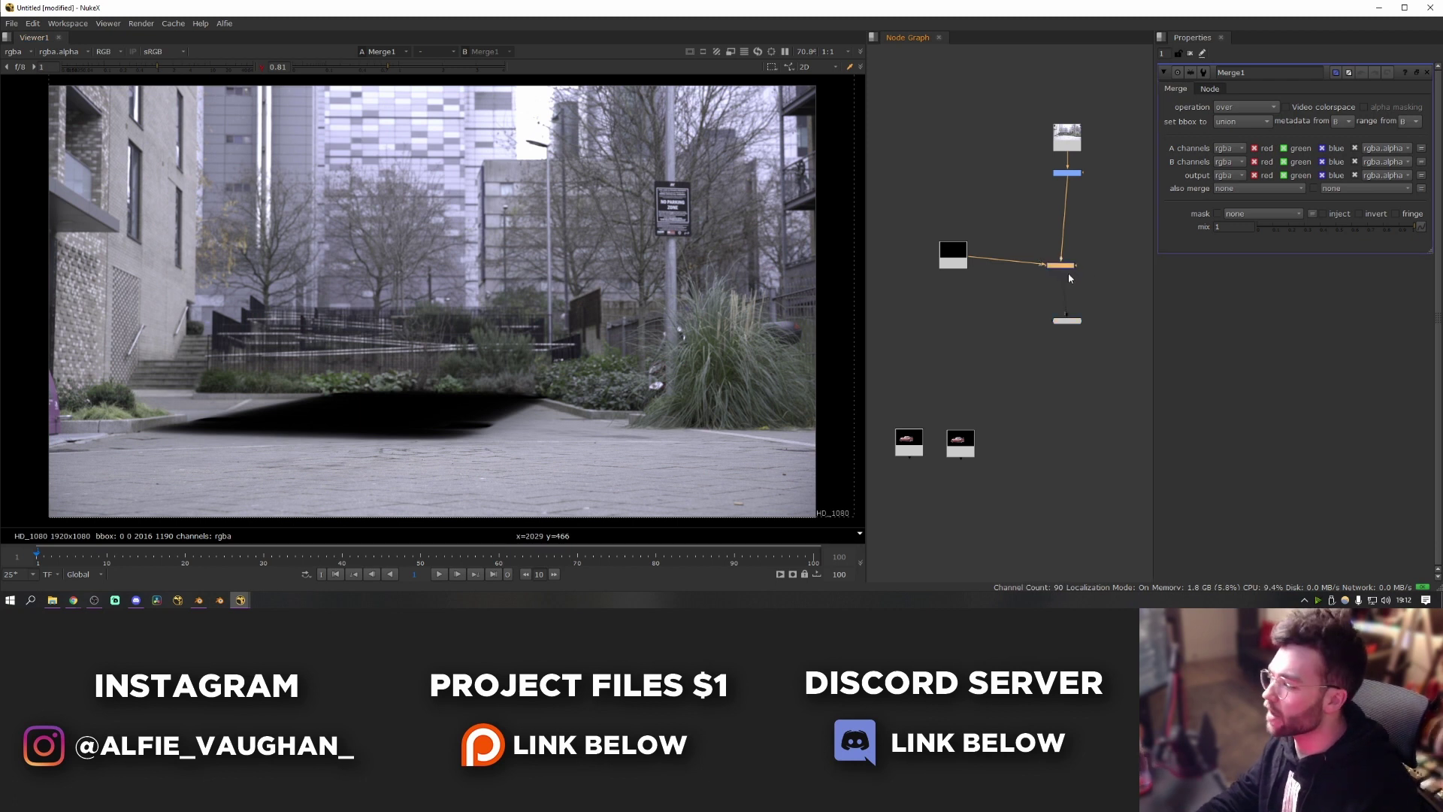
# Compare the shadow render alone with the merged result, and examine how the shadow's edges sit on the pavement.
pyautogui.click(944, 337)
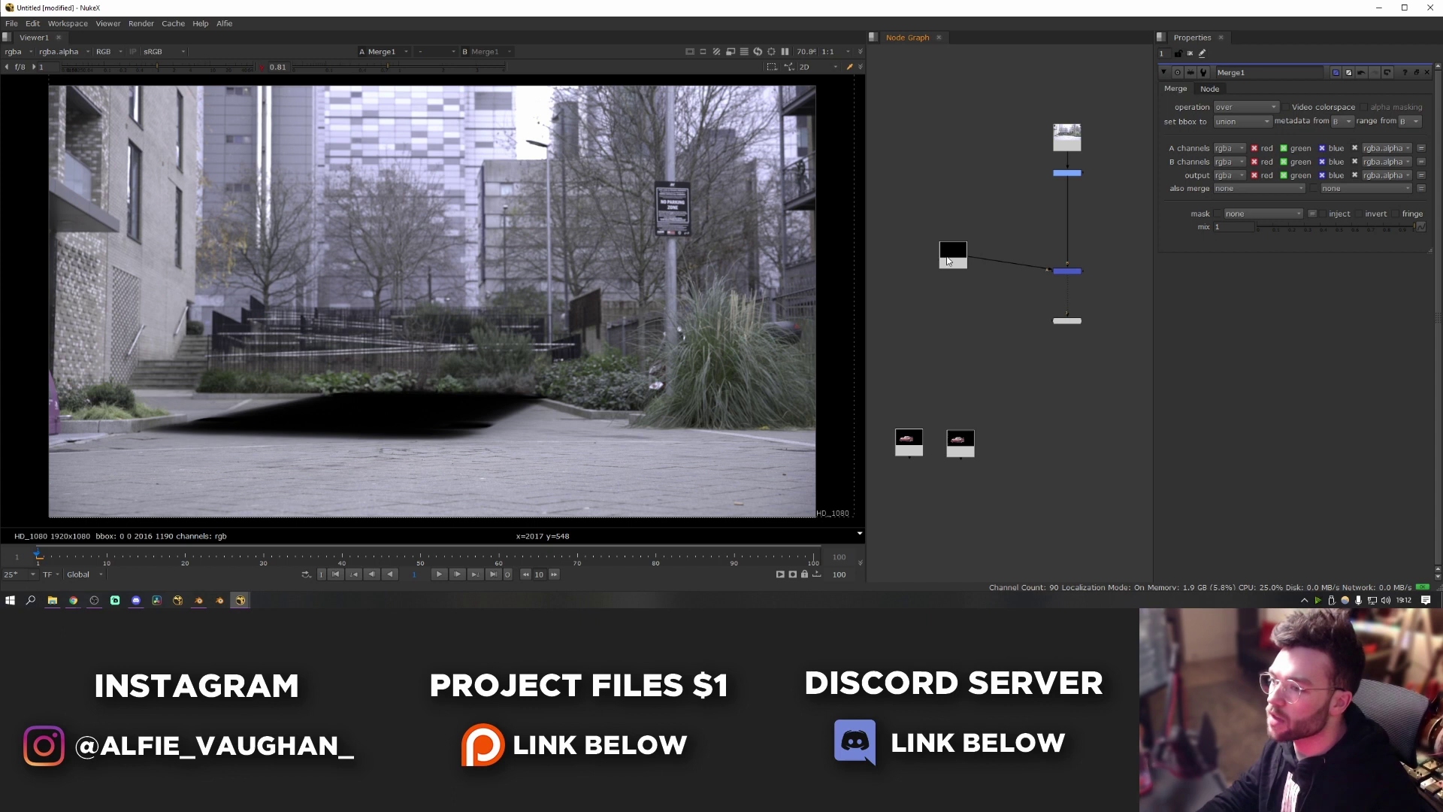
pyautogui.moveTo(948, 261); pyautogui.dragTo(944, 259)
pyautogui.press('1')
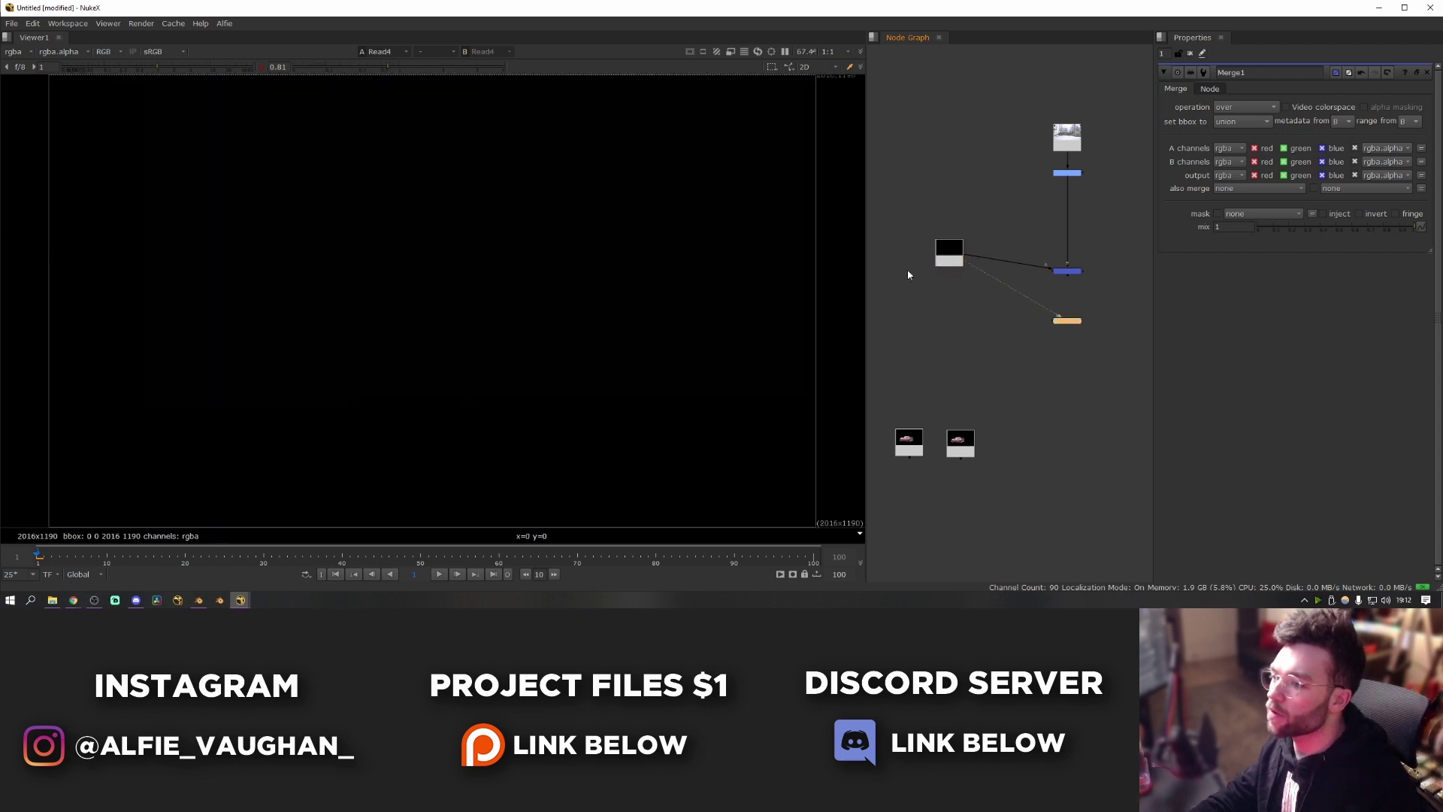
pyautogui.click(1067, 271)
pyautogui.press('1')
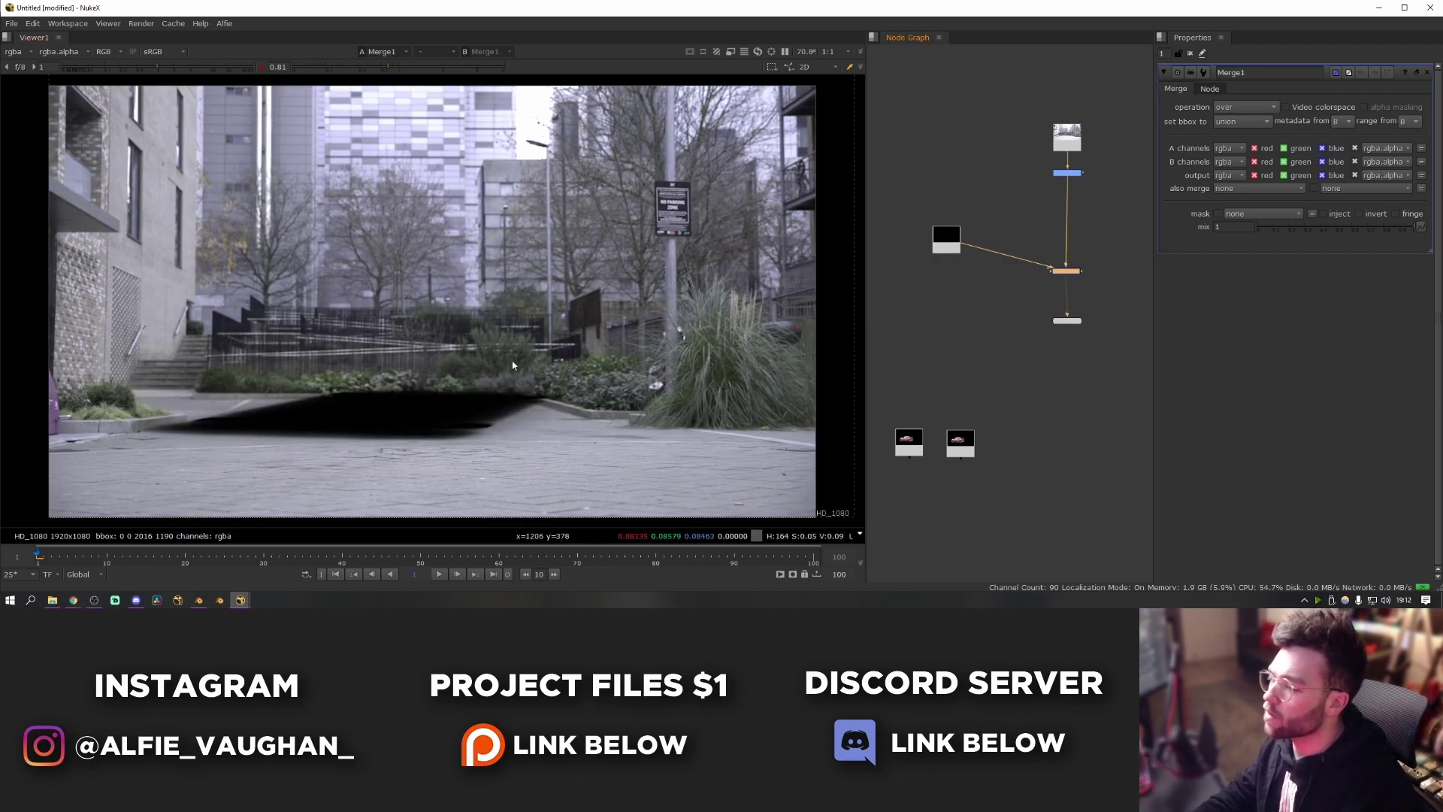
pyautogui.scroll(5, 442, 413)
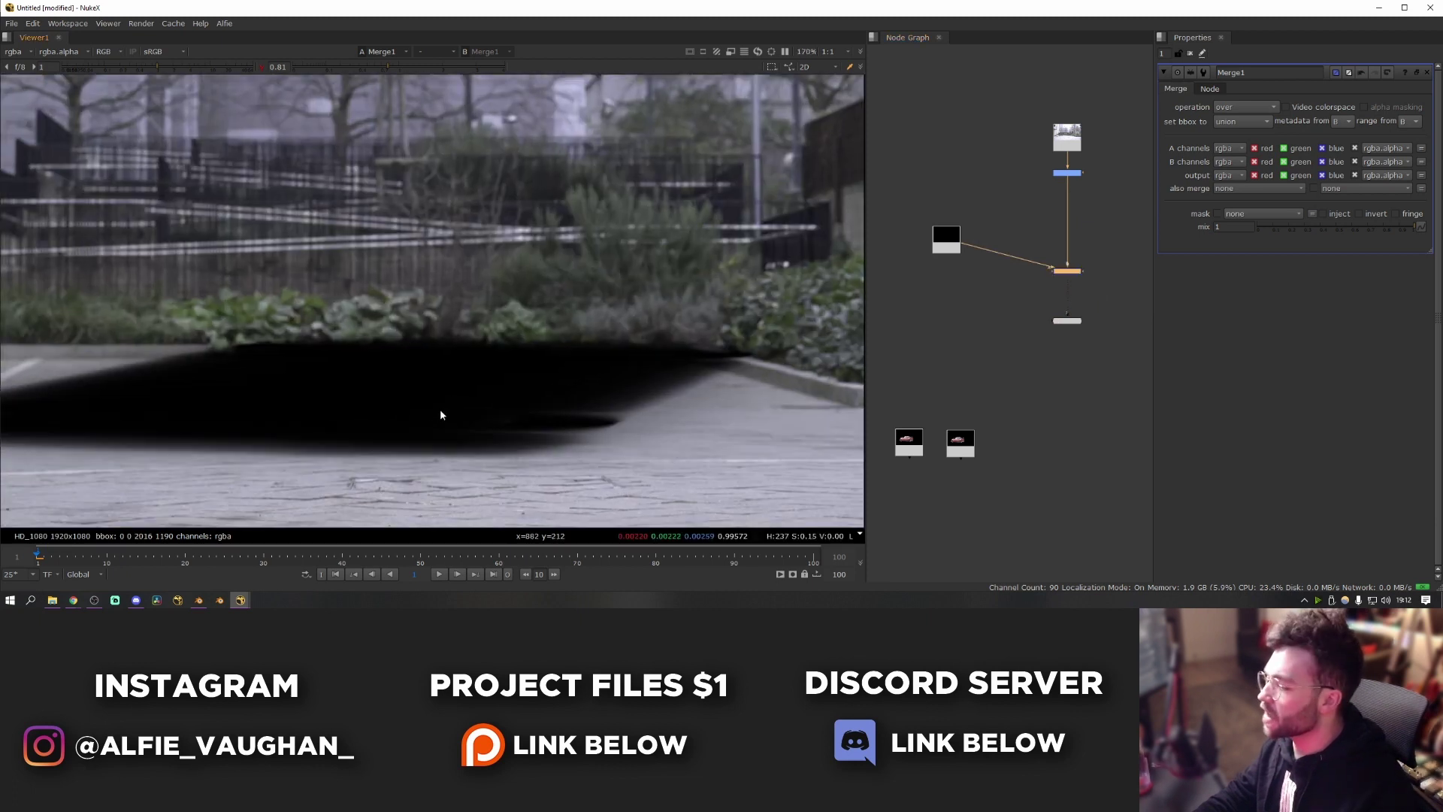
pyautogui.moveTo(737, 343); pyautogui.dragTo(638, 345, button='middle')
pyautogui.moveTo(529, 338); pyautogui.dragTo(425, 361, button='middle')
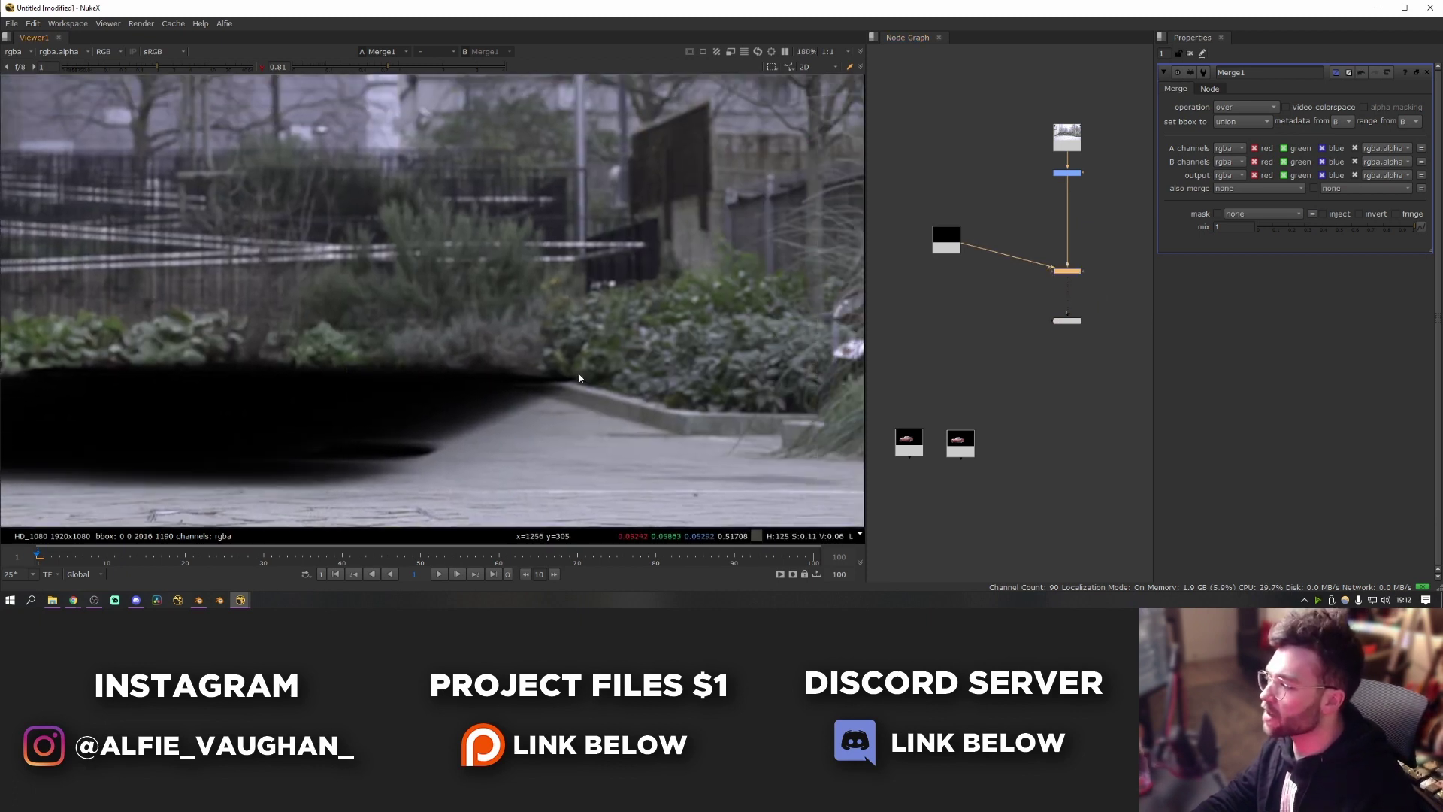
pyautogui.scroll(-5, 548, 399)
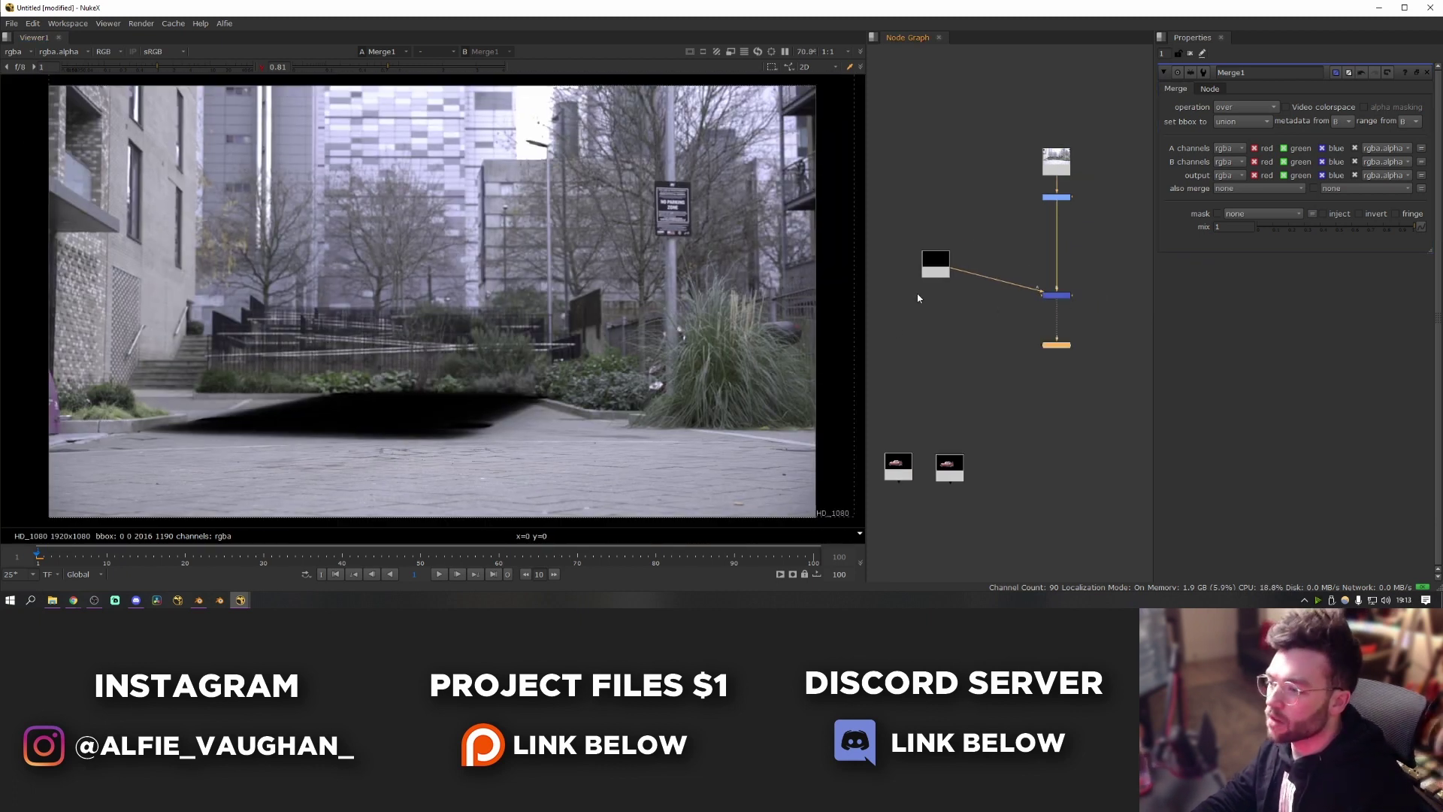
# Compare the frame formats of the shadow render, the graded plate and the car beauty render in the viewer.
pyautogui.click(935, 275)
pyautogui.press('1')
pyautogui.scroll(-2, 661, 303)
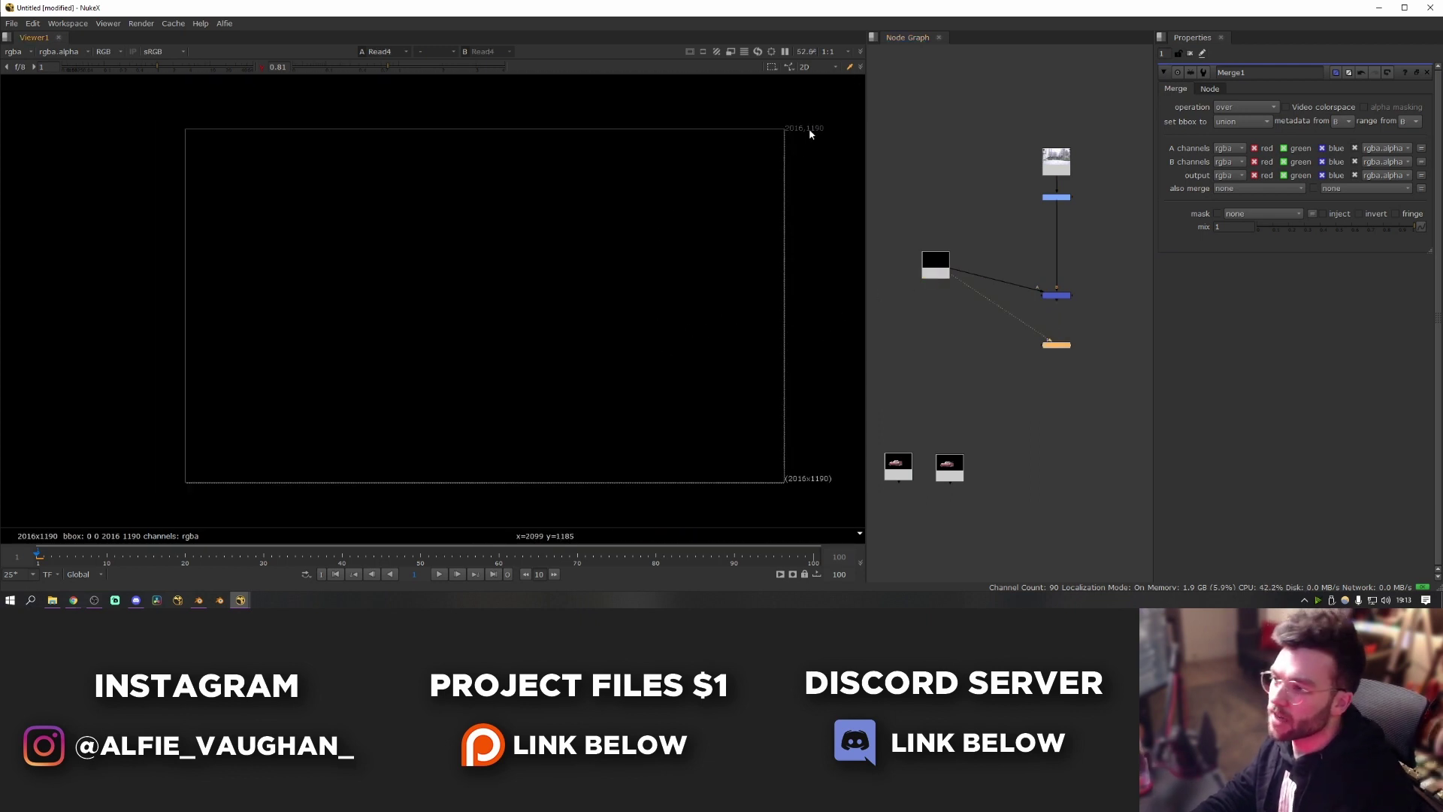
pyautogui.click(1061, 198)
pyautogui.press('1')
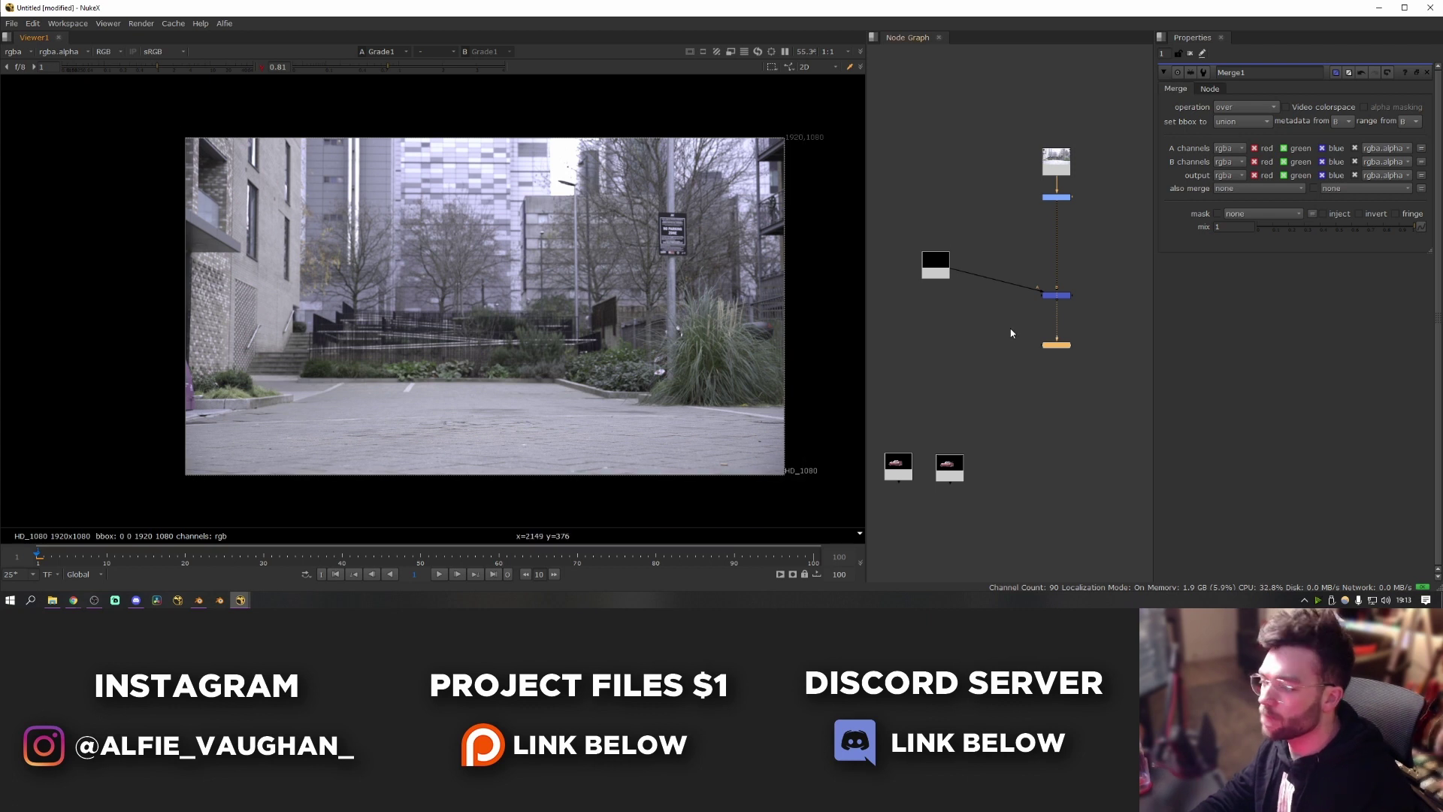
pyautogui.click(916, 333)
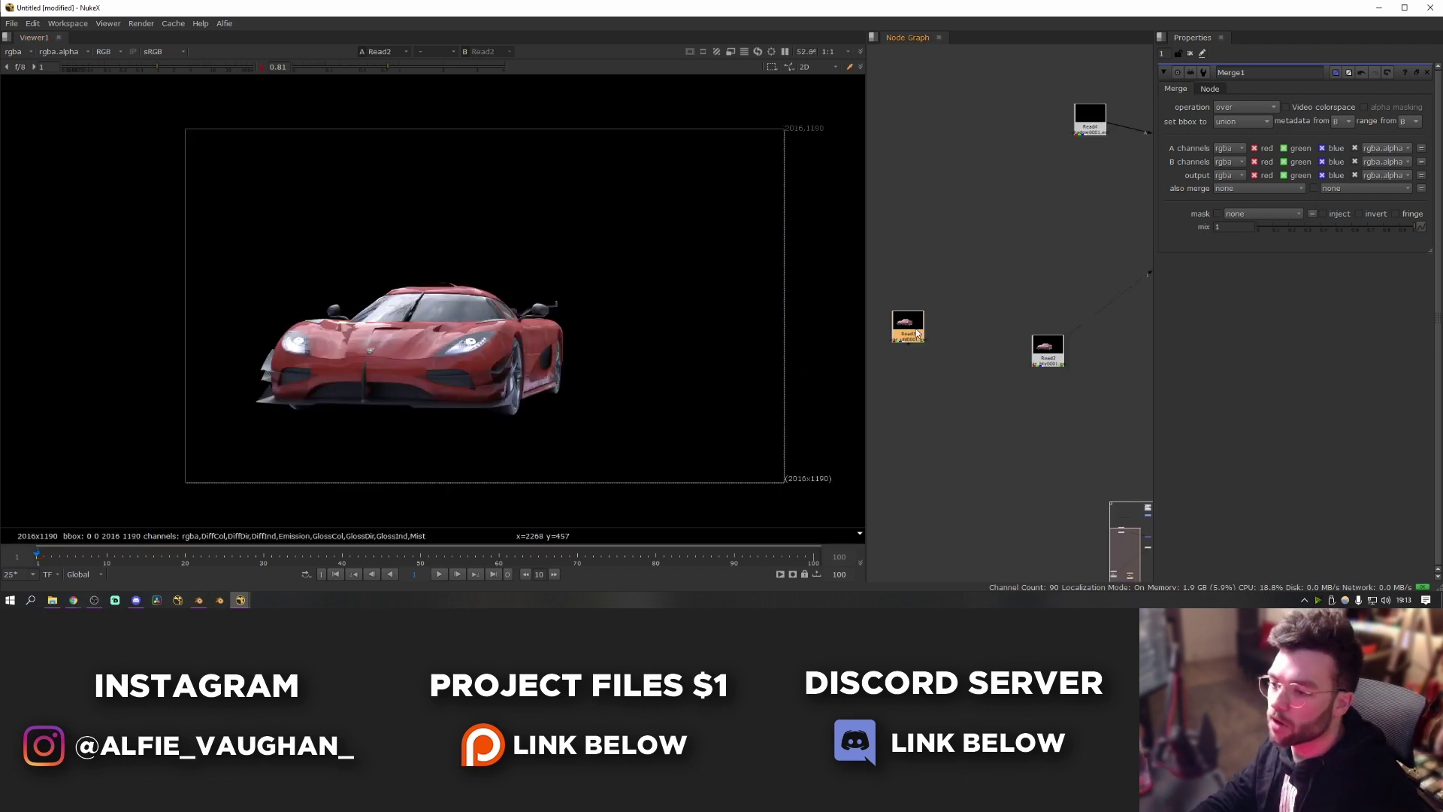
# Add a Reformat node beneath the car beauty render's Read node.
pyautogui.moveTo(1059, 362); pyautogui.dragTo(961, 360, button='middle')
pyautogui.scroll(3, 958, 359)
pyautogui.moveTo(954, 365); pyautogui.dragTo(963, 325)
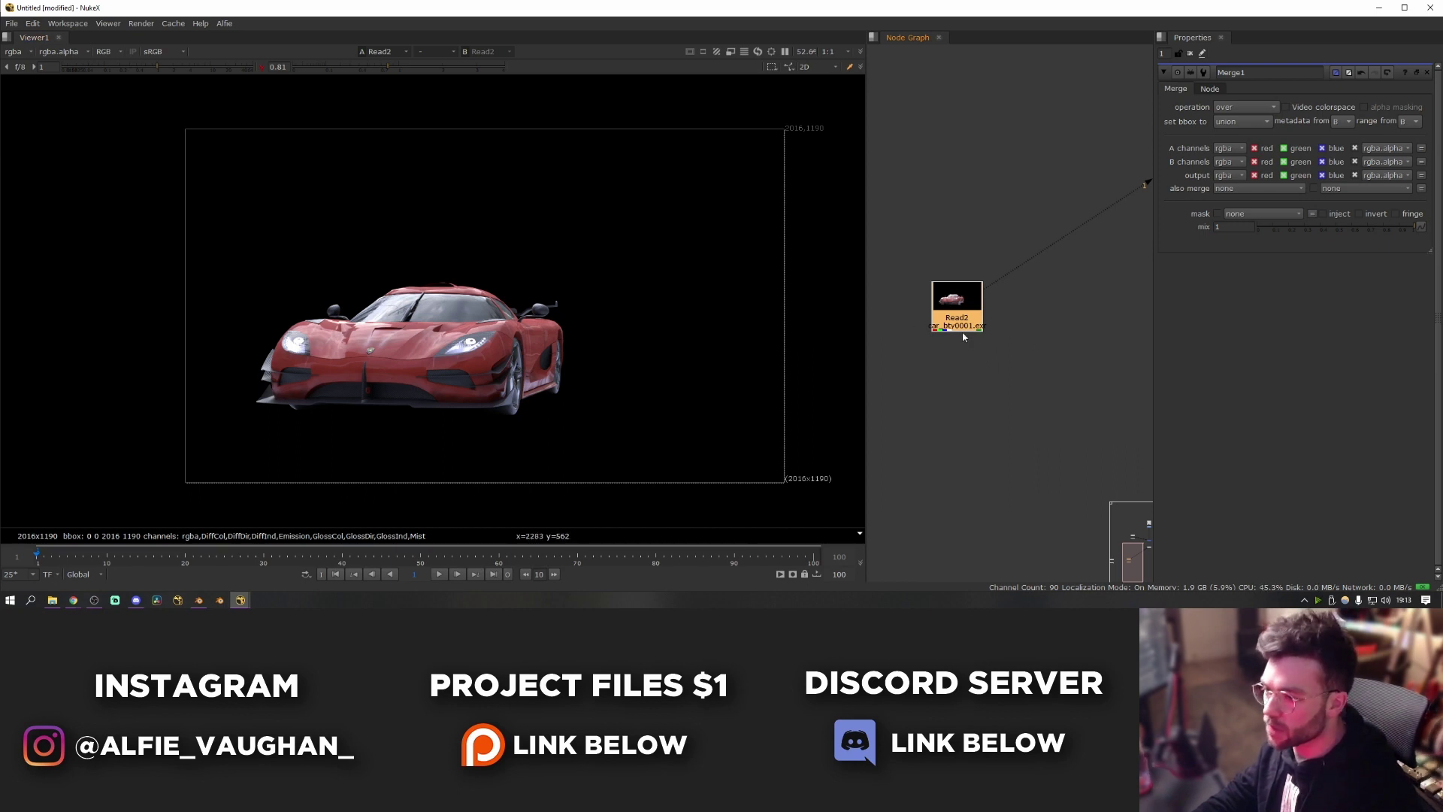
pyautogui.press('Tab')
pyautogui.write('reformat')
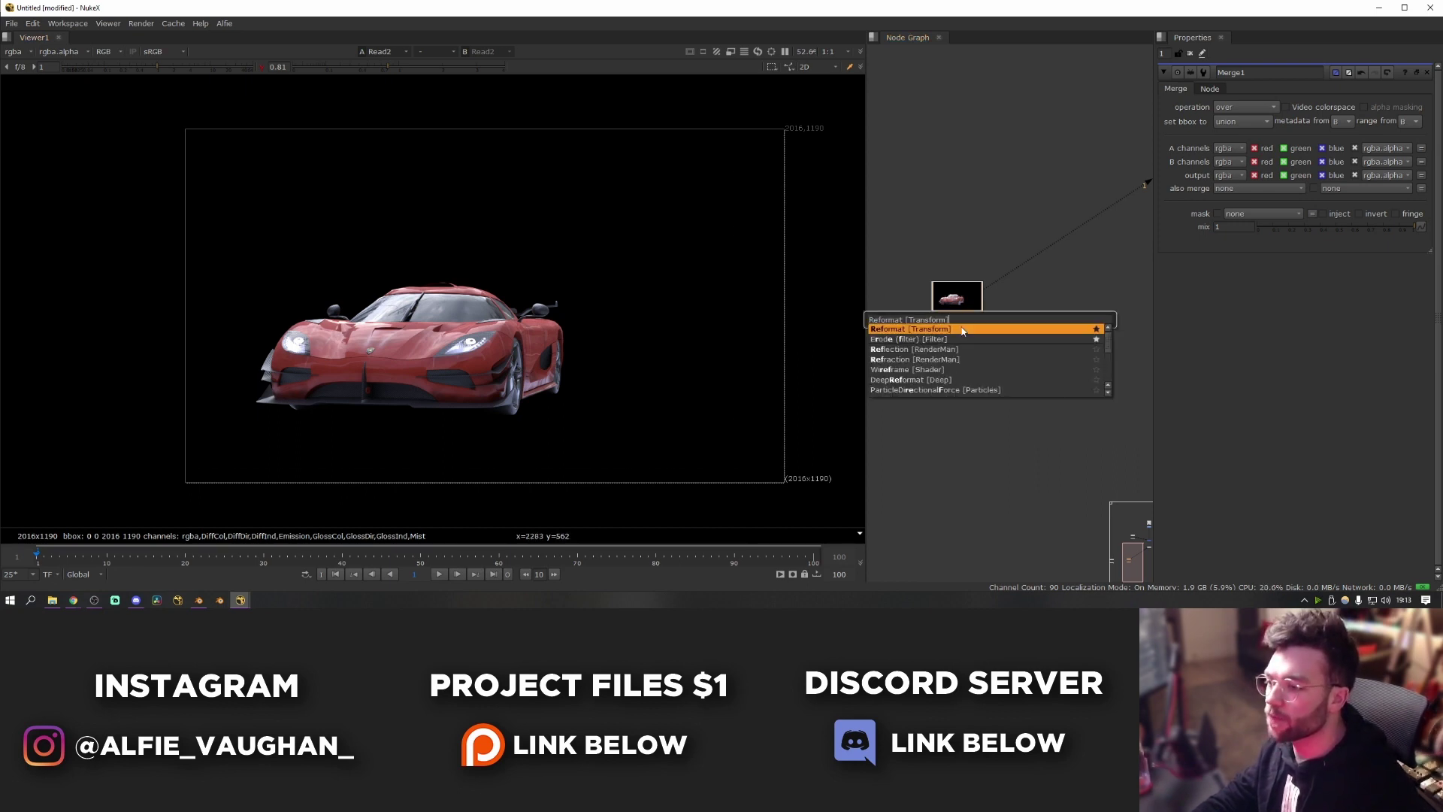
pyautogui.press('Return')
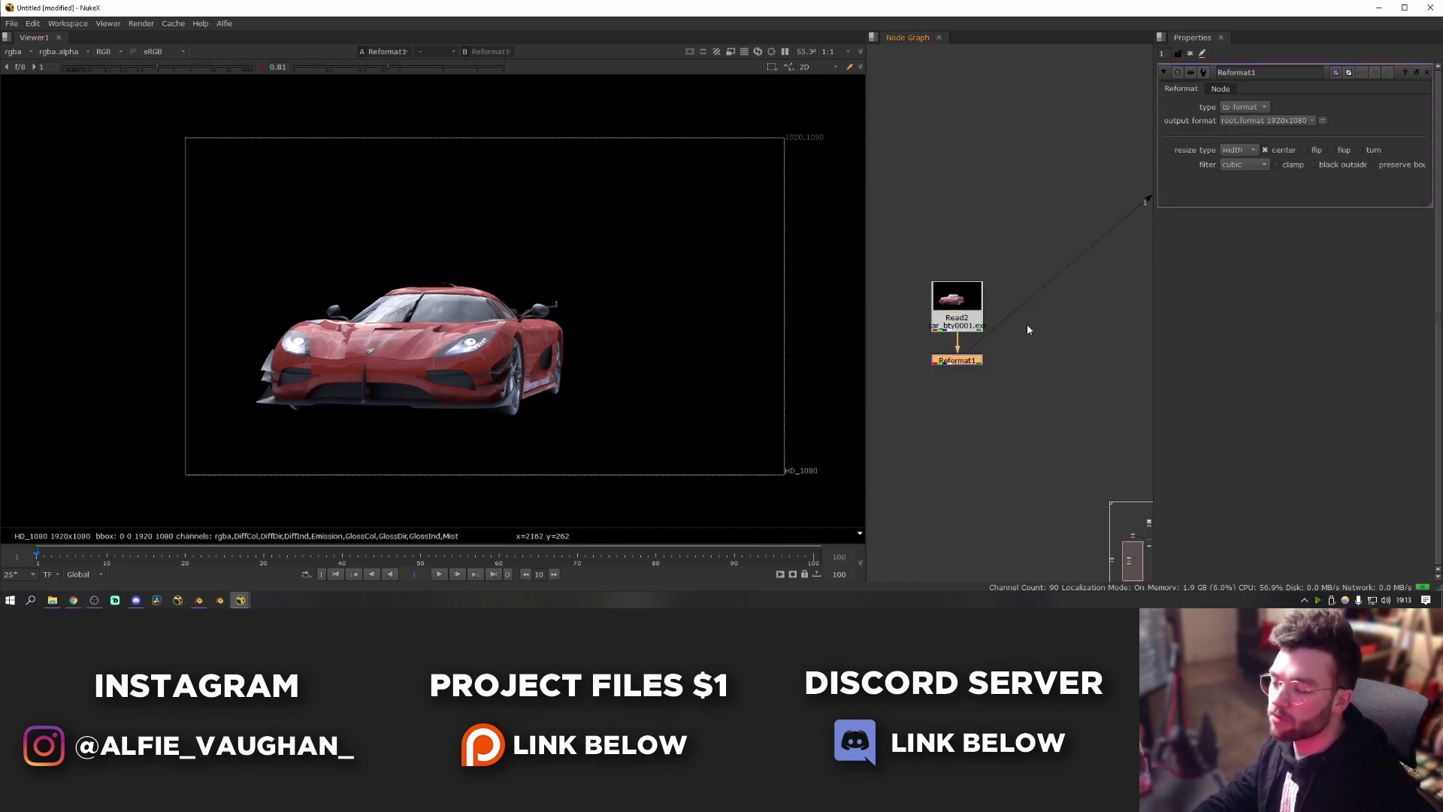
# Set the Reformat's resize type to none and enable preserve bounding box so the overscan beyond the 1920x1080 frame is kept.
pyautogui.click(1237, 150)
pyautogui.click(1236, 137)
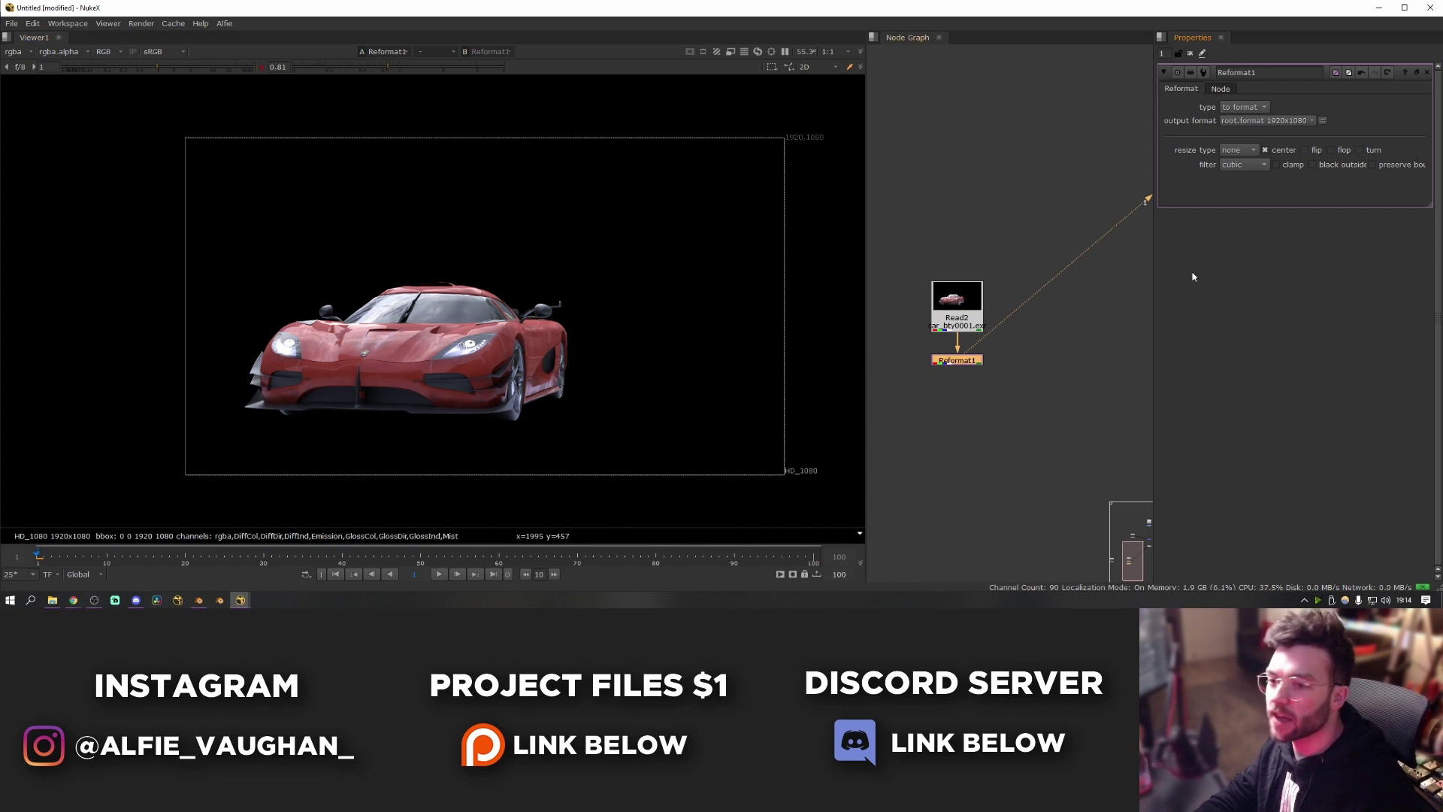
pyautogui.click(1372, 166)
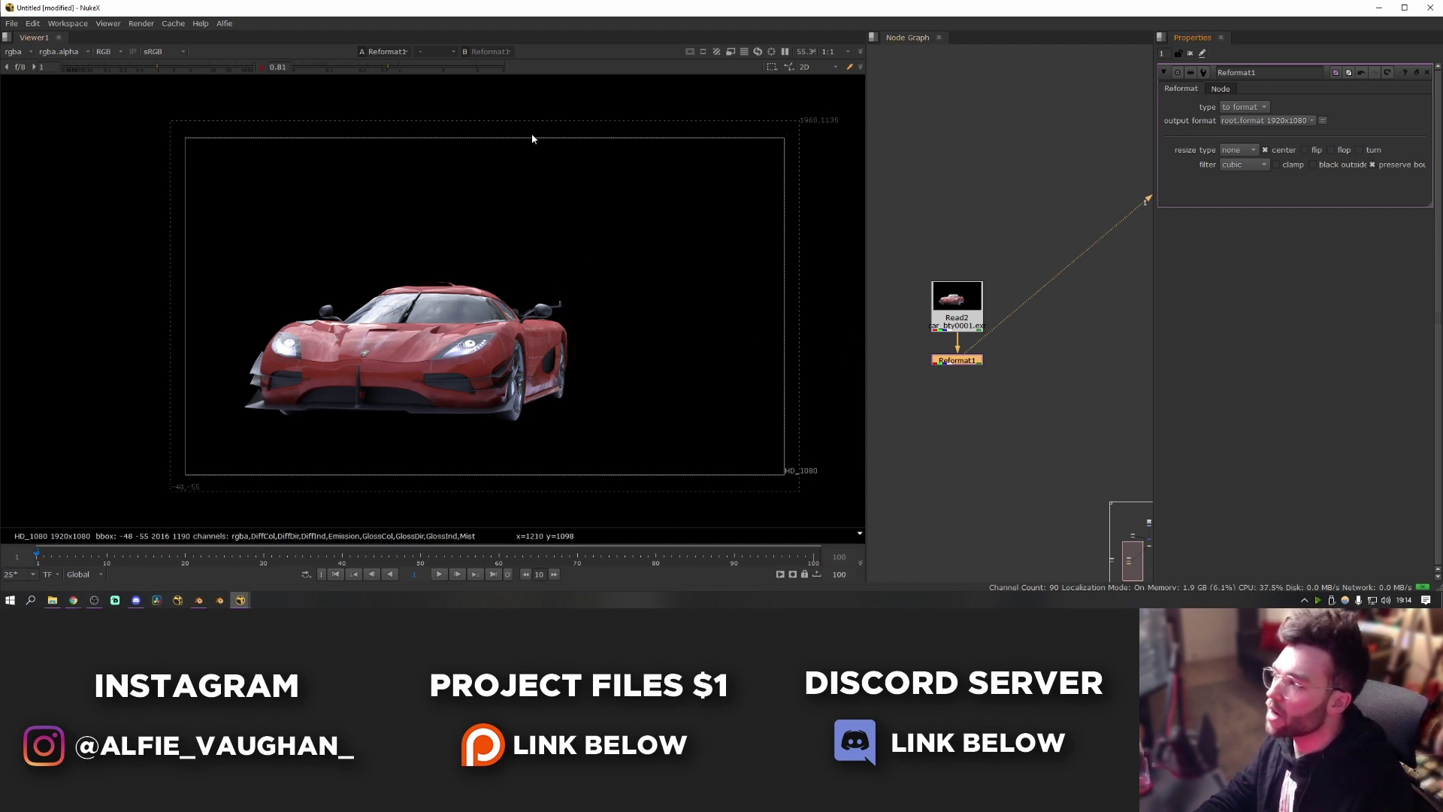
pyautogui.moveTo(151, 110)
pyautogui.mouseDown()
pyautogui.moveTo(743, 504)
pyautogui.moveTo(806, 502)
pyautogui.moveTo(195, 156)
pyautogui.moveTo(151, 107)
pyautogui.mouseUp()
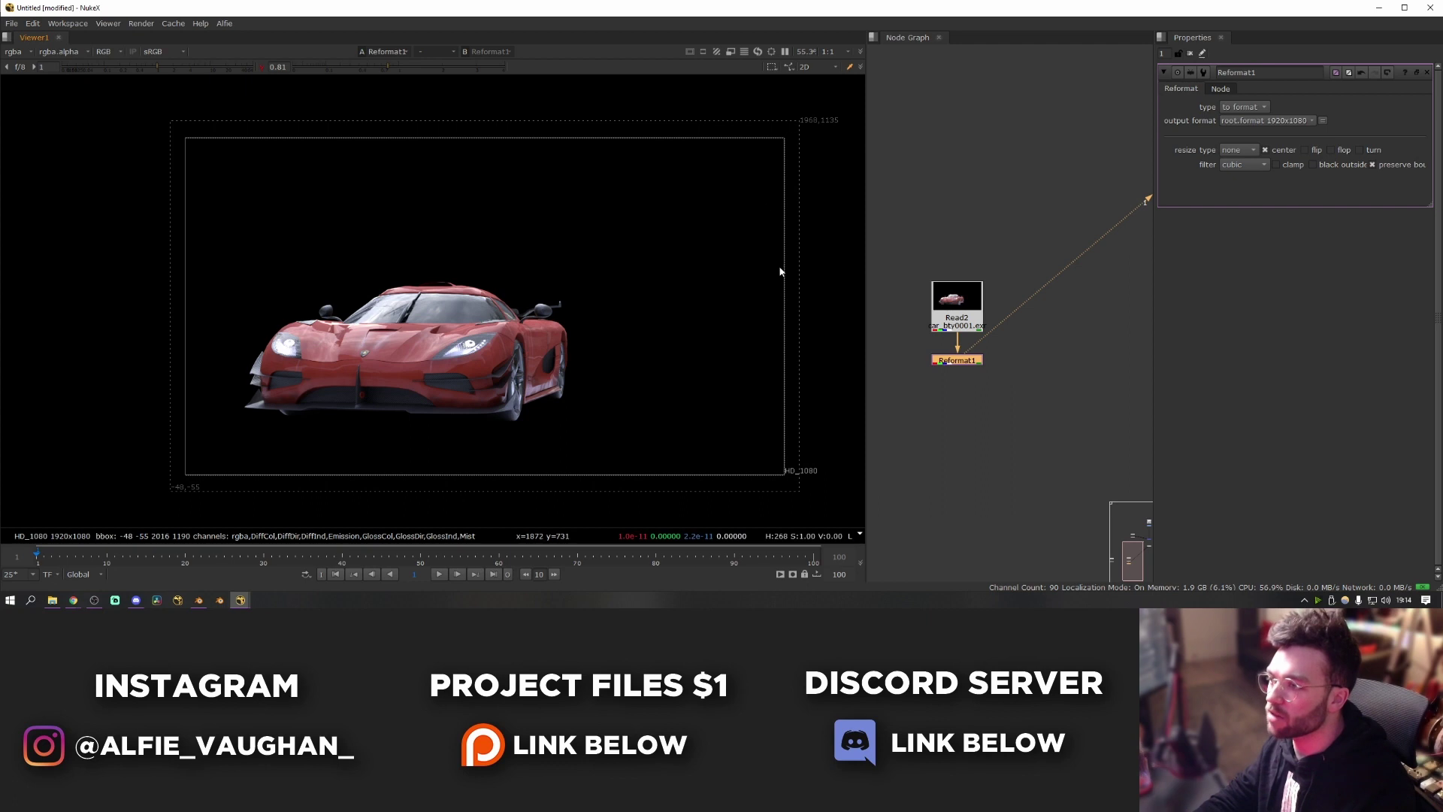
pyautogui.moveTo(168, 118); pyautogui.dragTo(799, 493)
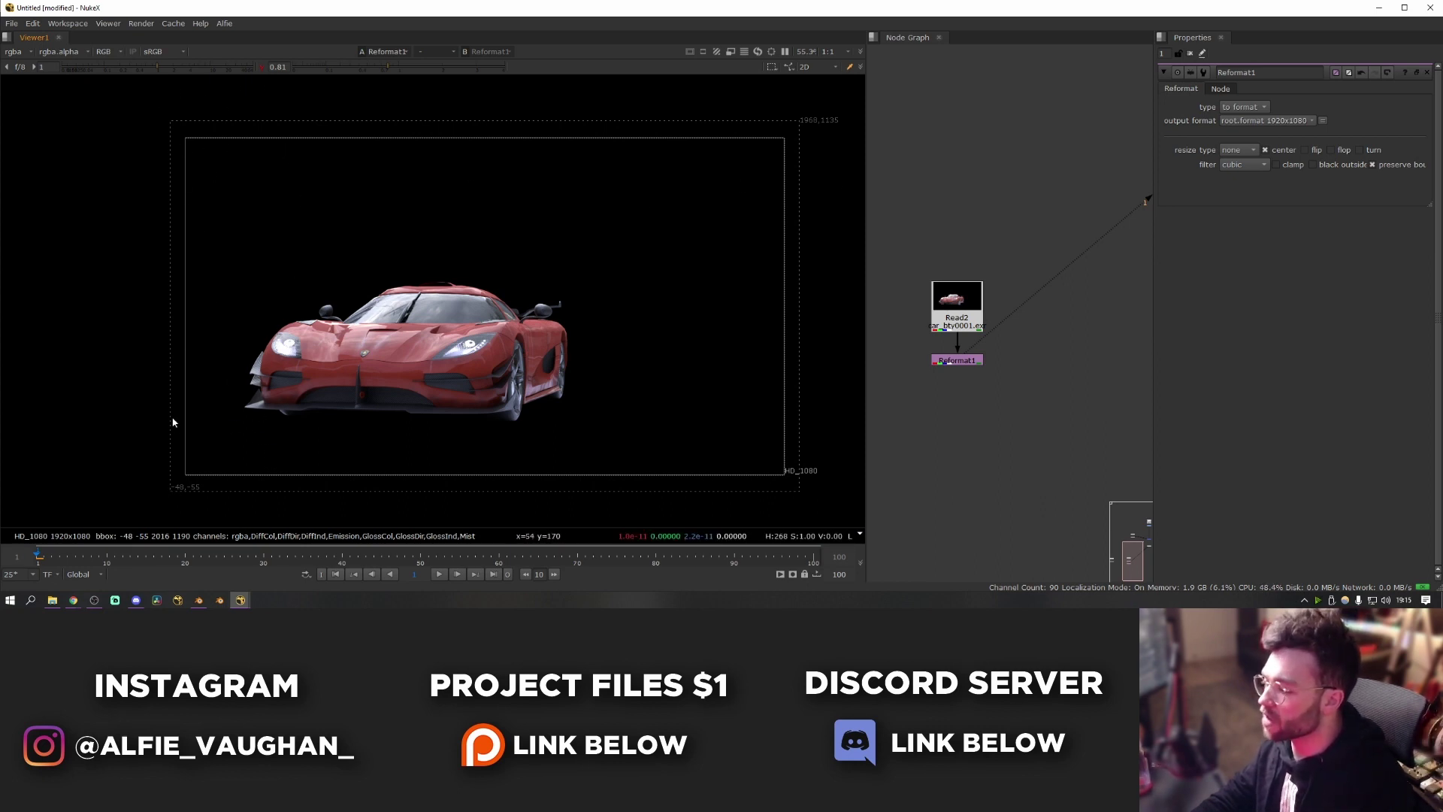
pyautogui.scroll(-3, 1022, 399)
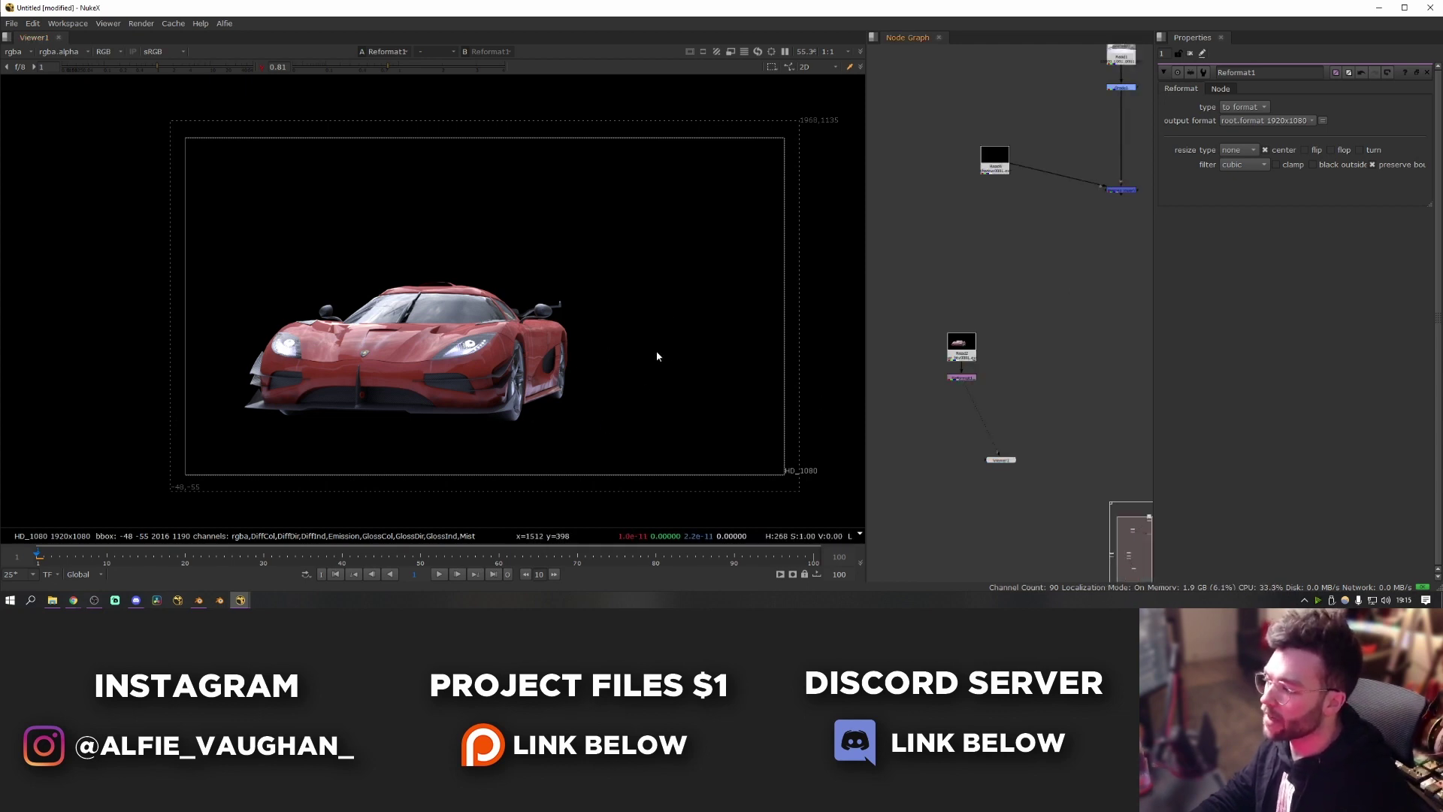
pyautogui.moveTo(657, 352); pyautogui.dragTo(628, 350, button='middle')
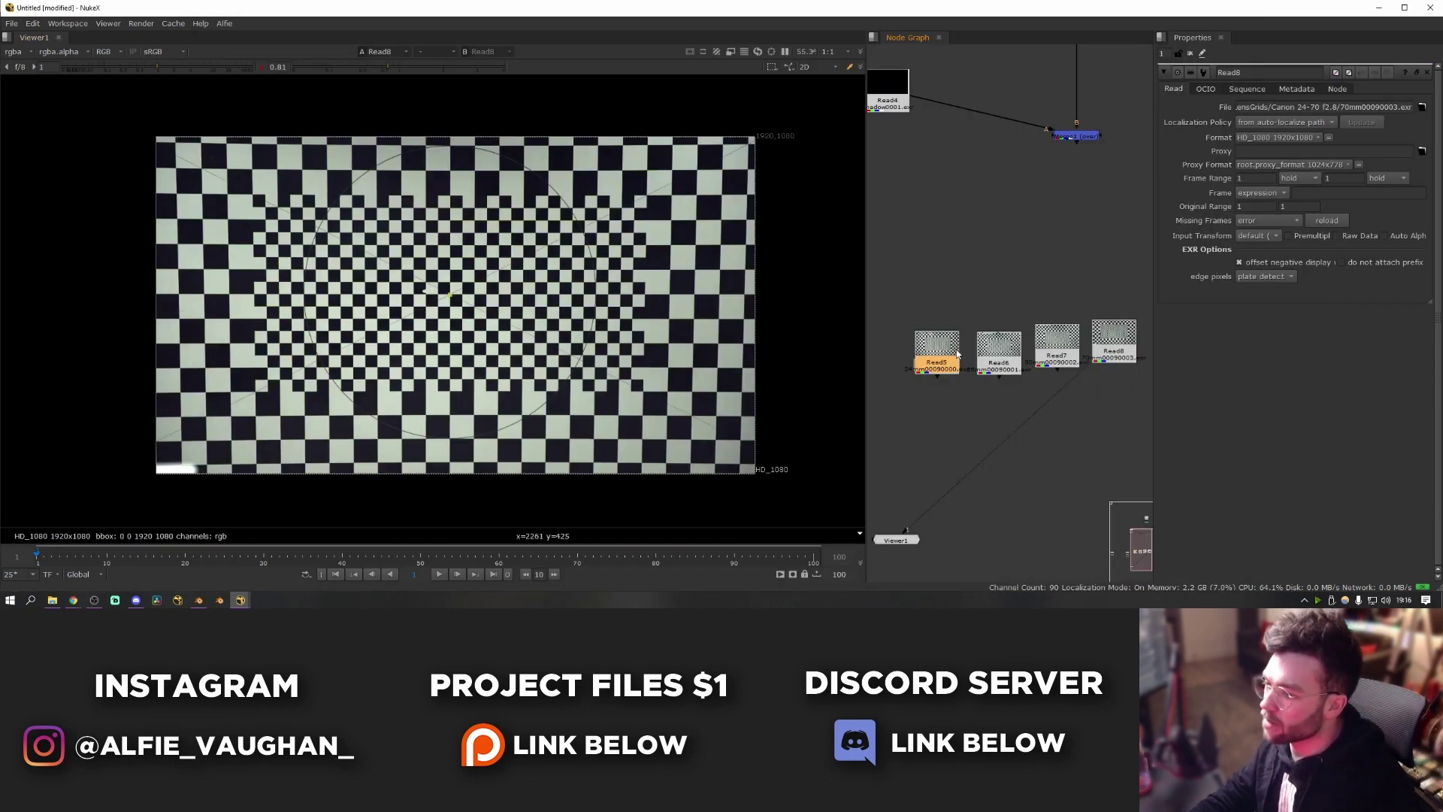
# Display the first lens grid image in the viewer and examine how its checkerboard is distorted.
pyautogui.press('1')
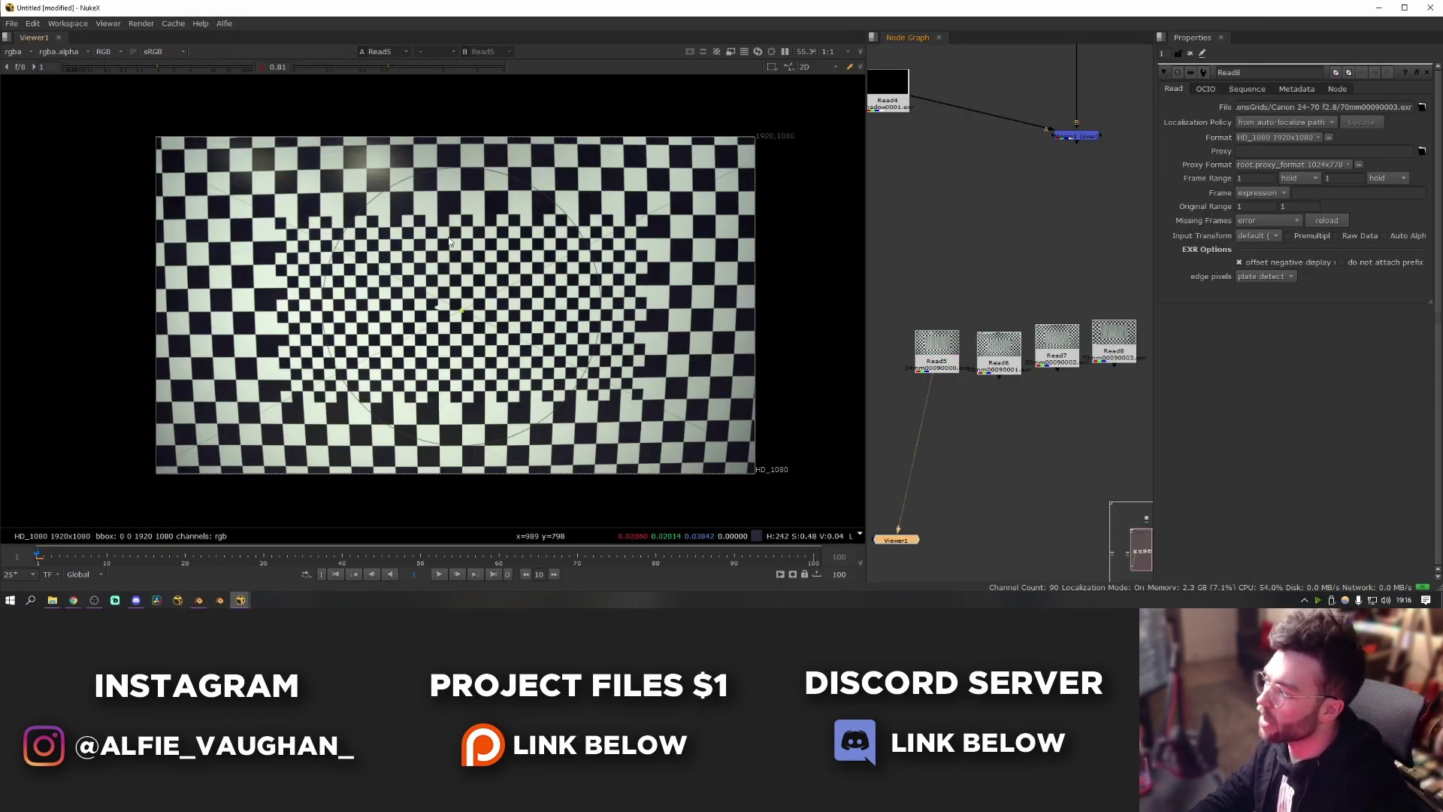
pyautogui.scroll(-2, 940, 361)
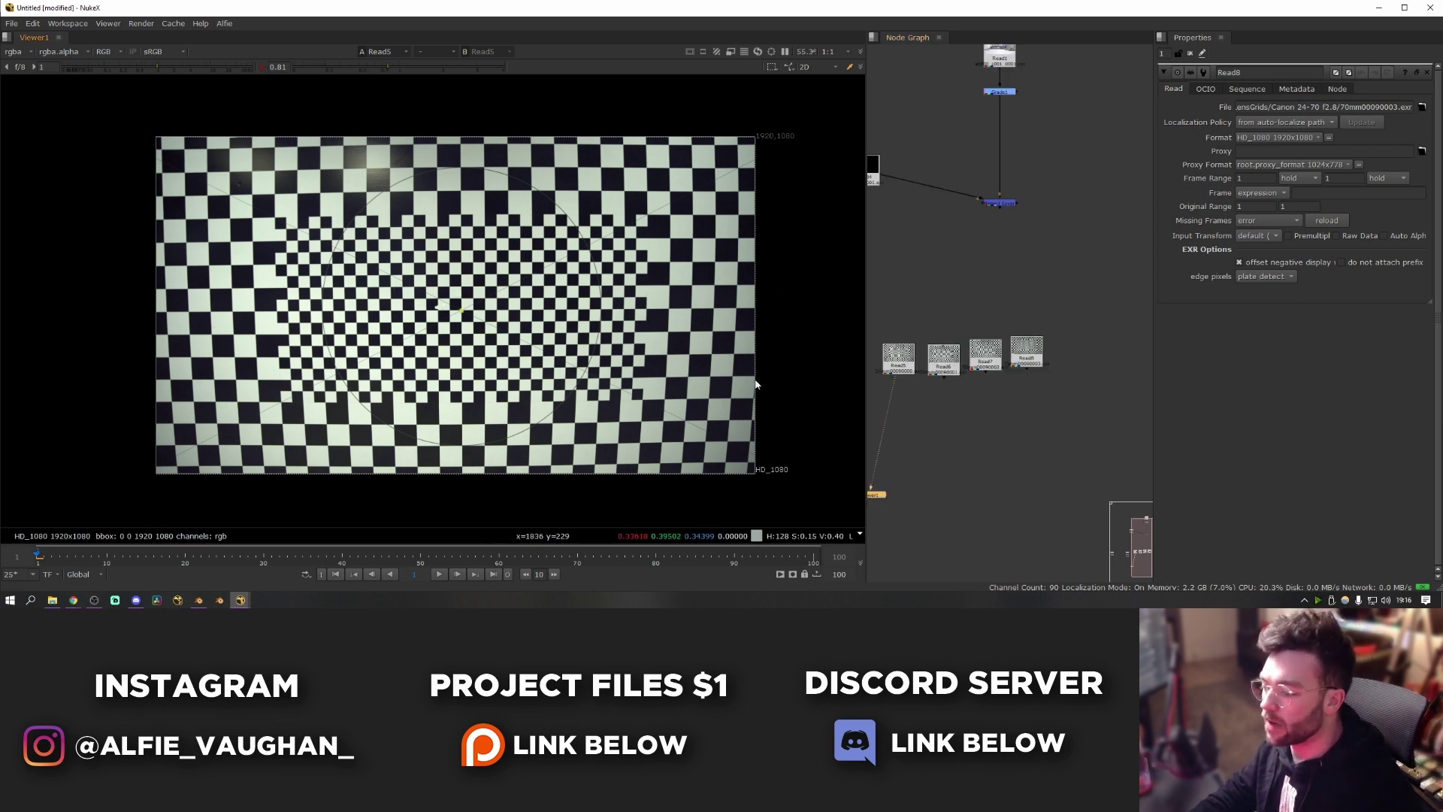
pyautogui.moveTo(978, 345); pyautogui.dragTo(1009, 343, button='middle')
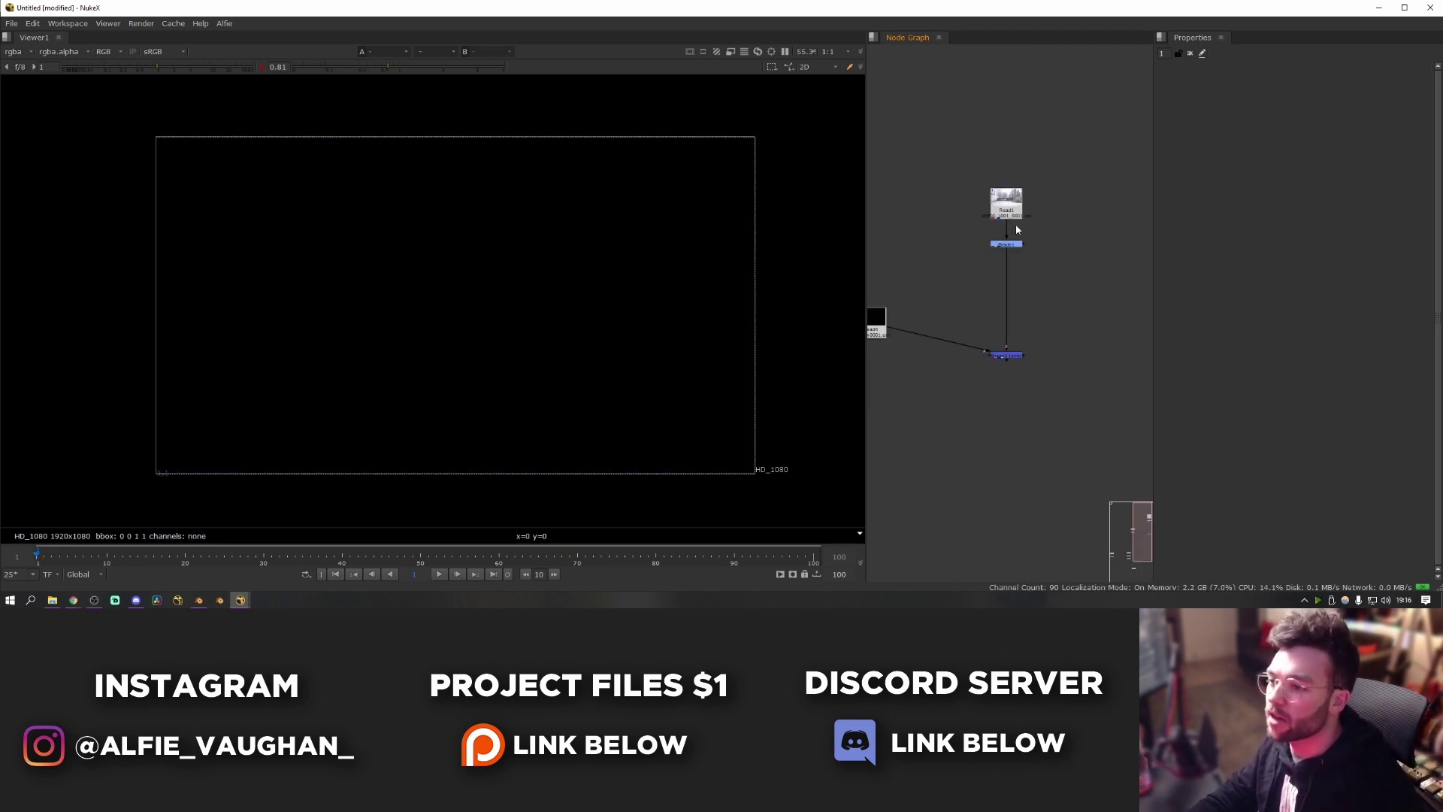
# Show the graded plate in the viewer and create a LensDistortion node with the TCL command LensDistortion.
pyautogui.press('1')
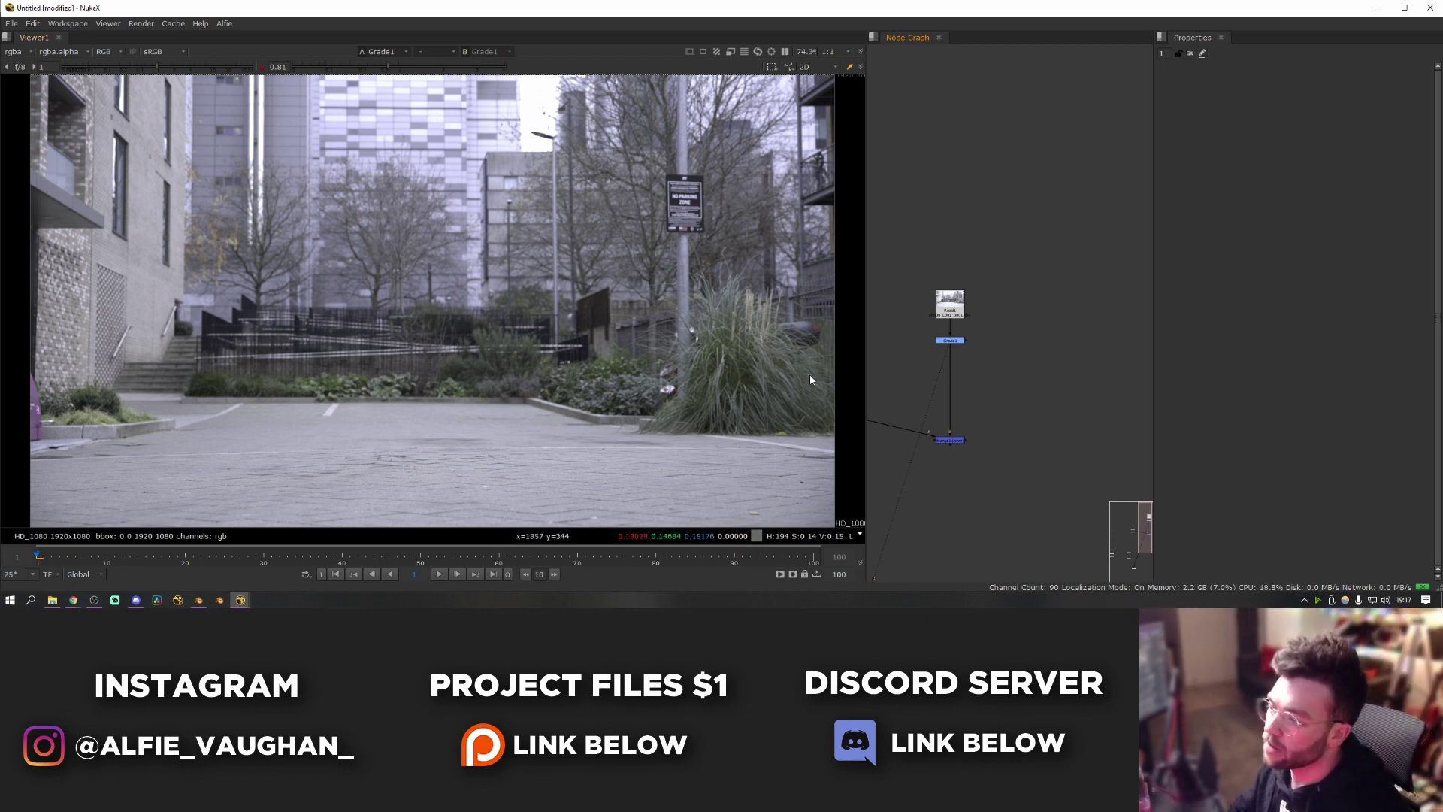
pyautogui.scroll(-2, 818, 368)
pyautogui.scroll(2, 823, 387)
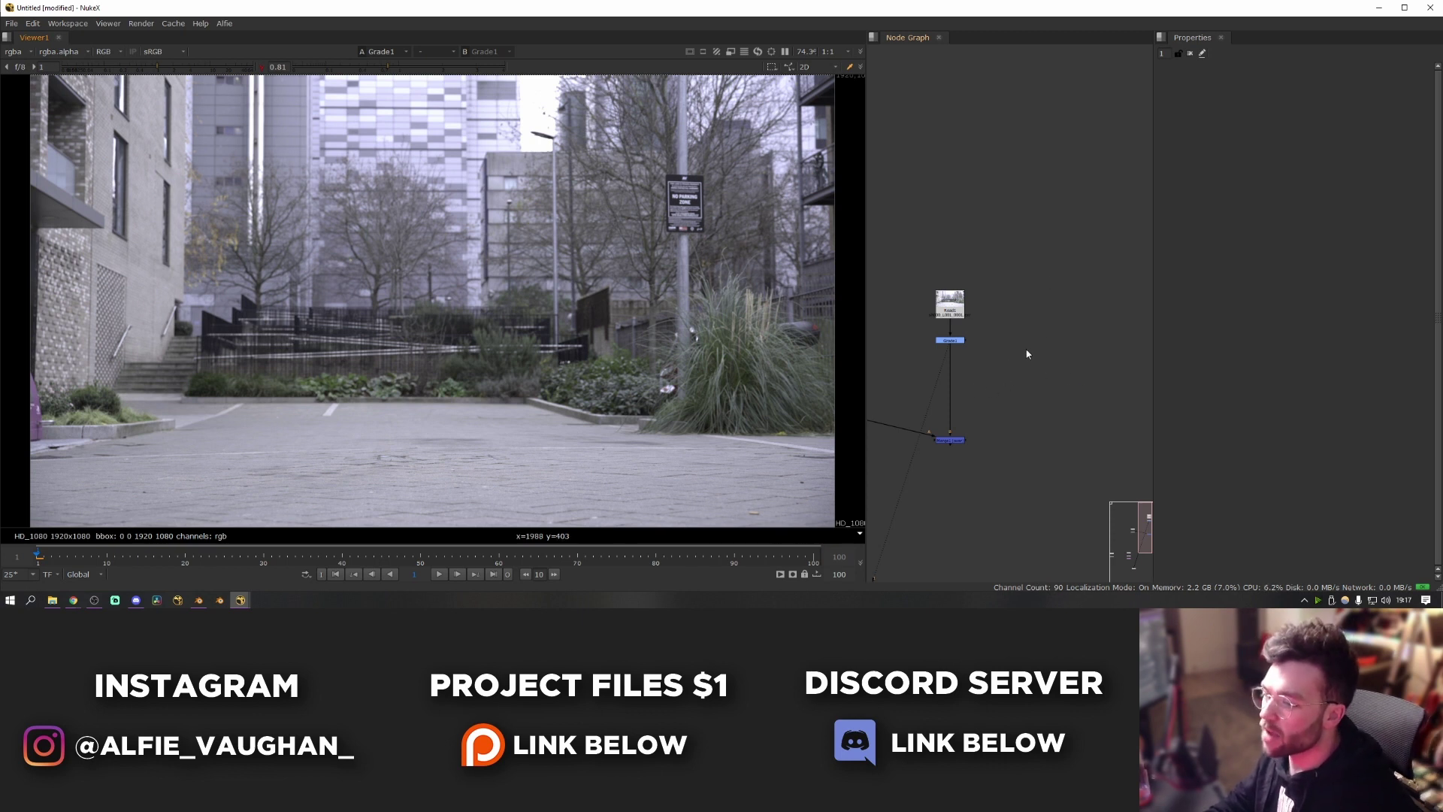
pyautogui.moveTo(1026, 353)
pyautogui.mouseDown(button='middle')
pyautogui.moveTo(1066, 335)
pyautogui.moveTo(1043, 345)
pyautogui.mouseUp(button='middle')
pyautogui.press('x')
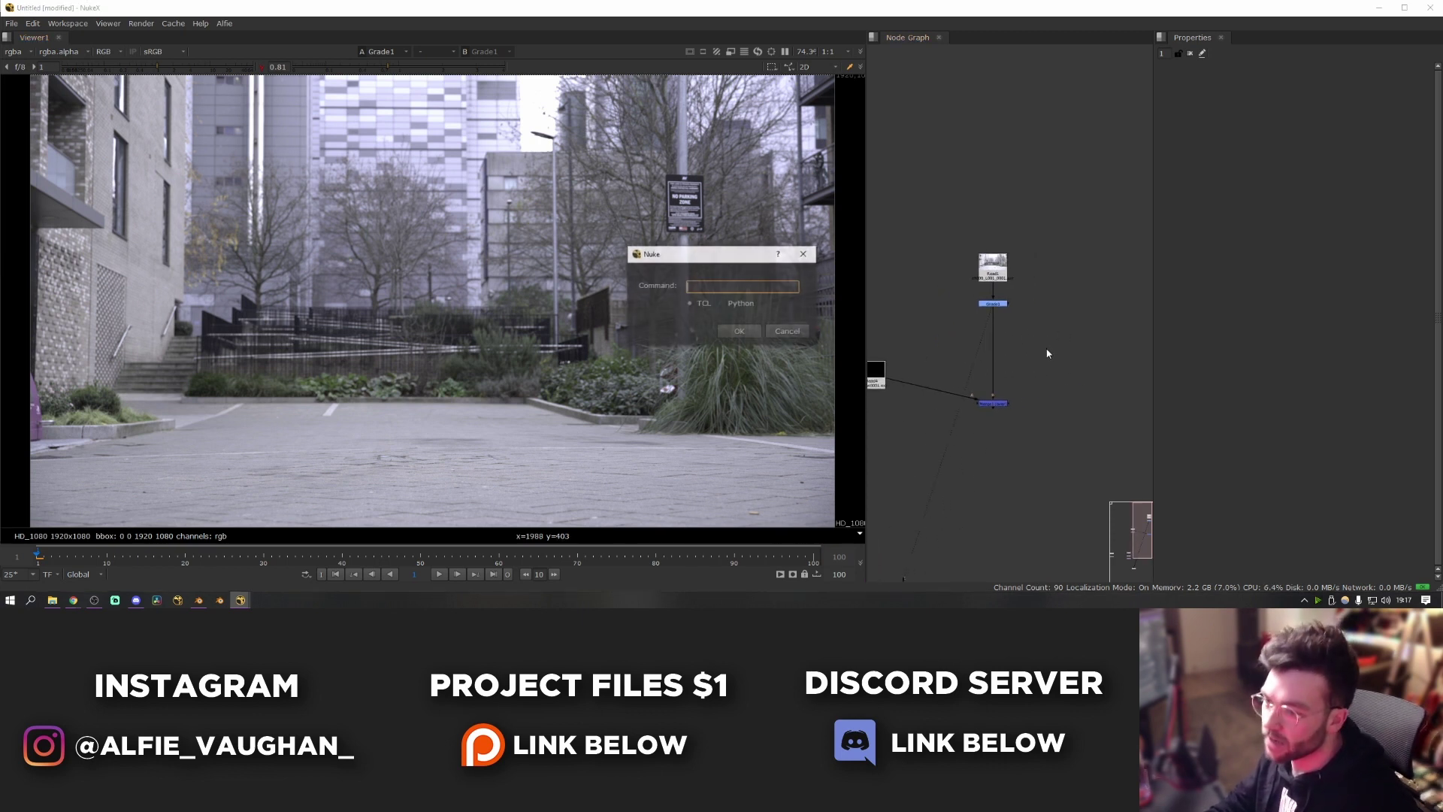
pyautogui.write('Le')
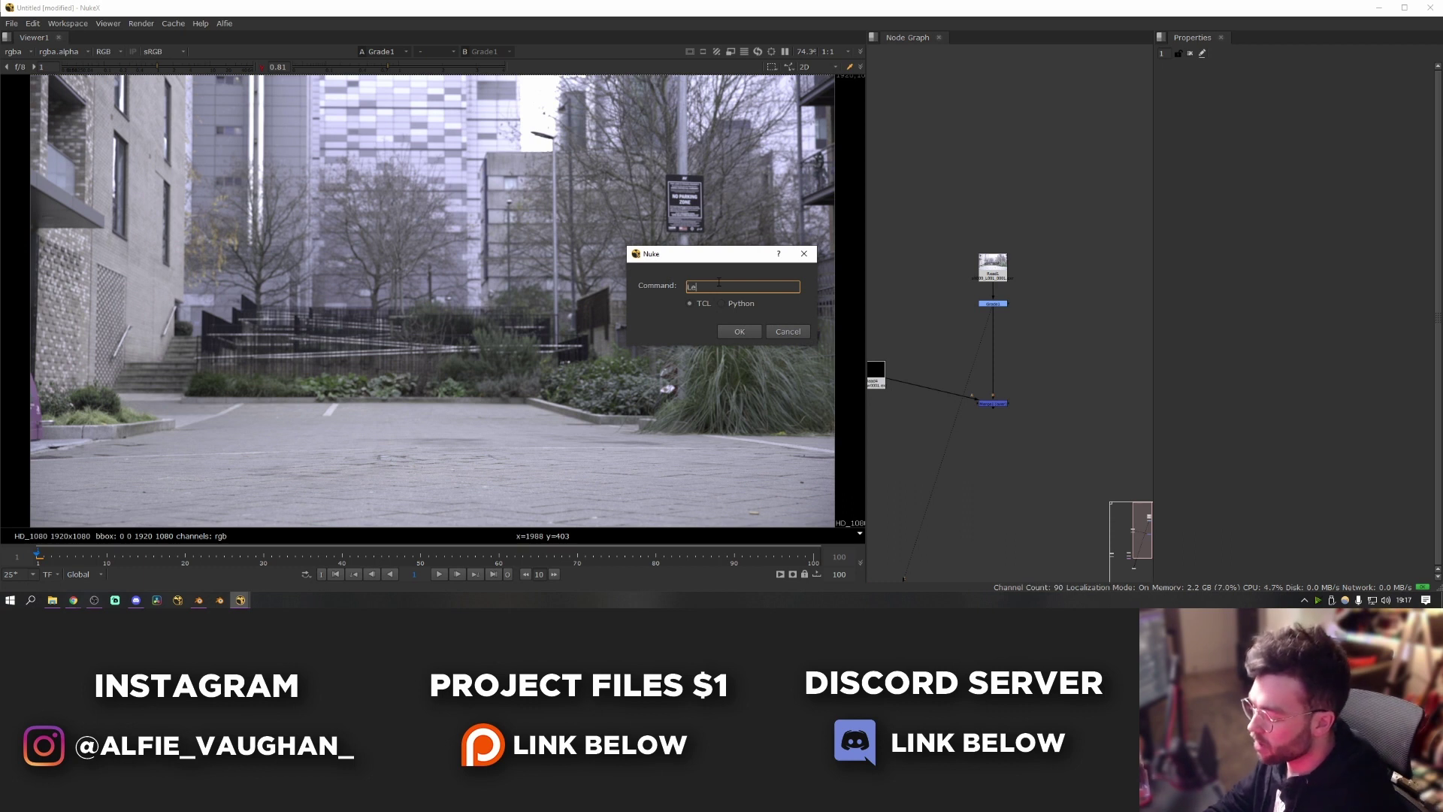
pyautogui.write('nsDistortion')
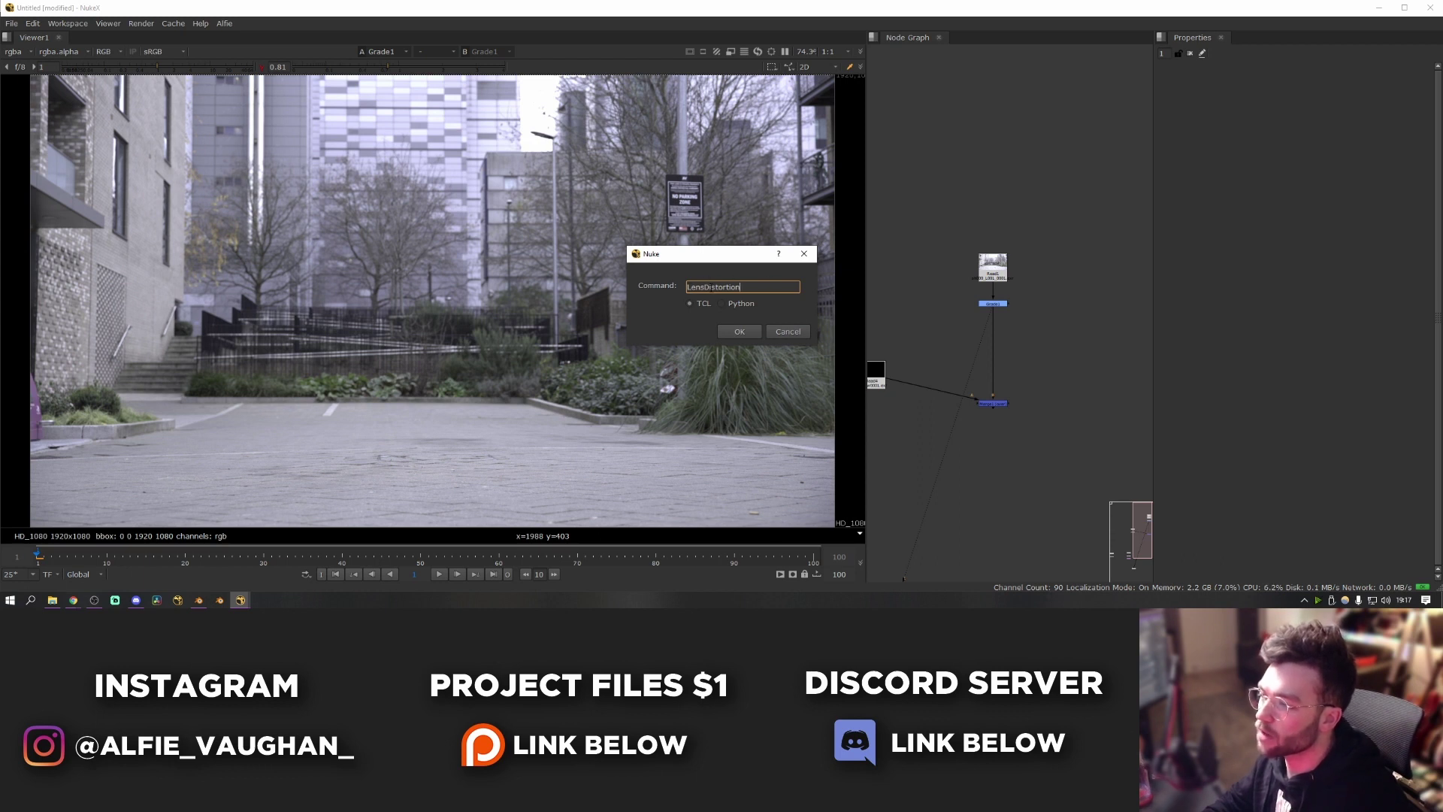
pyautogui.click(741, 332)
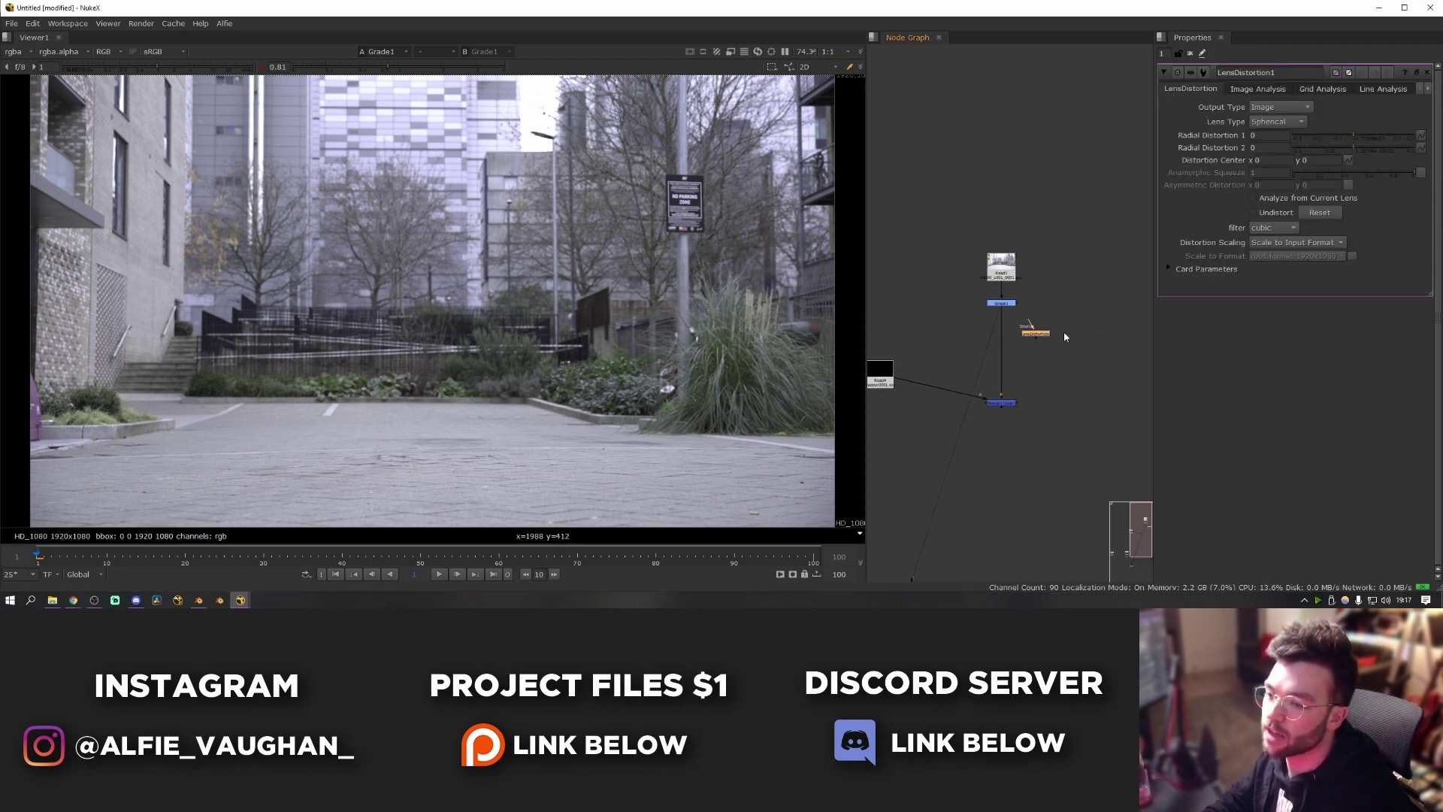
# Connect the LensDistortion node's Source input to the Grade and view its output.
pyautogui.scroll(5, 1037, 335)
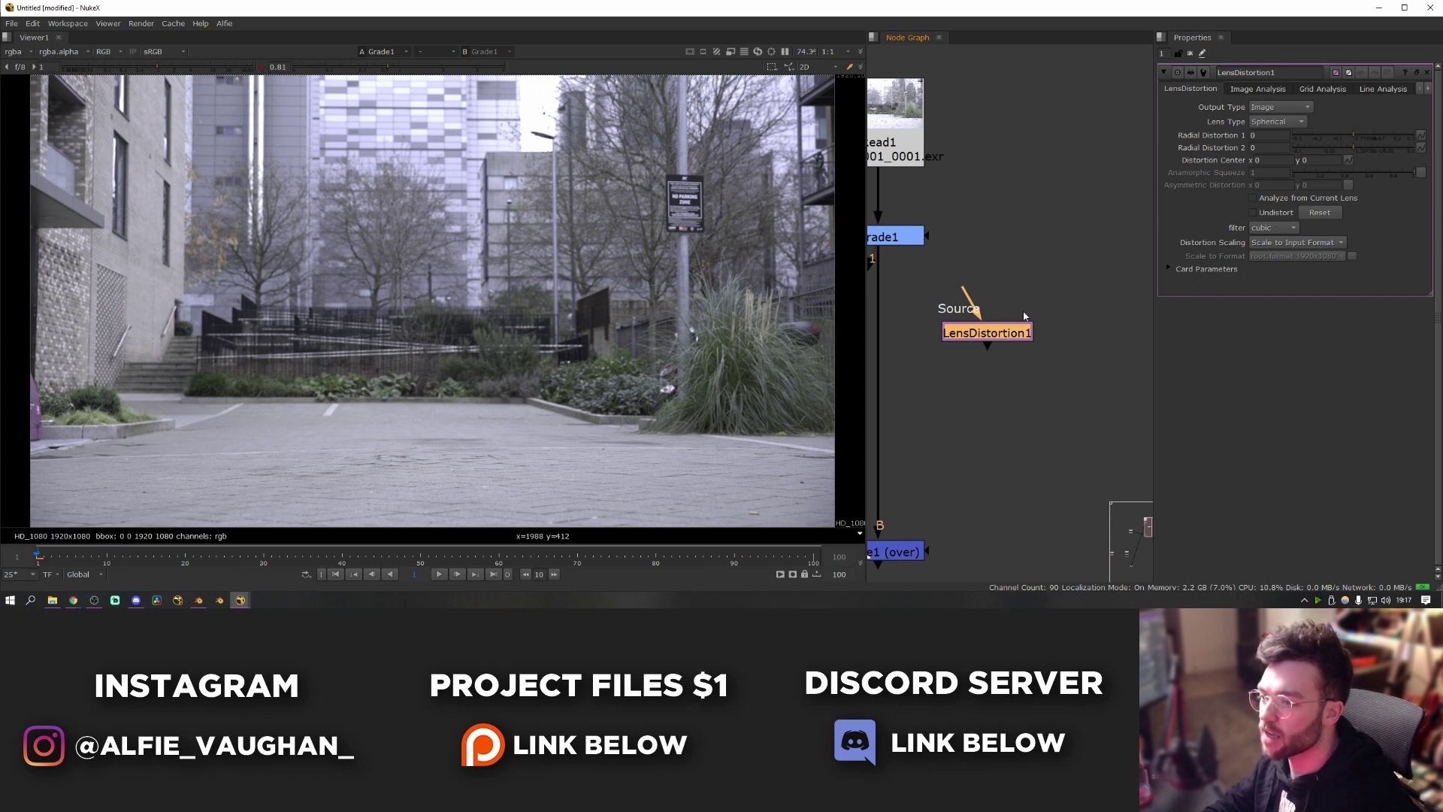
pyautogui.moveTo(972, 312); pyautogui.dragTo(879, 234)
pyautogui.moveTo(983, 337); pyautogui.dragTo(987, 338)
pyautogui.press('1')
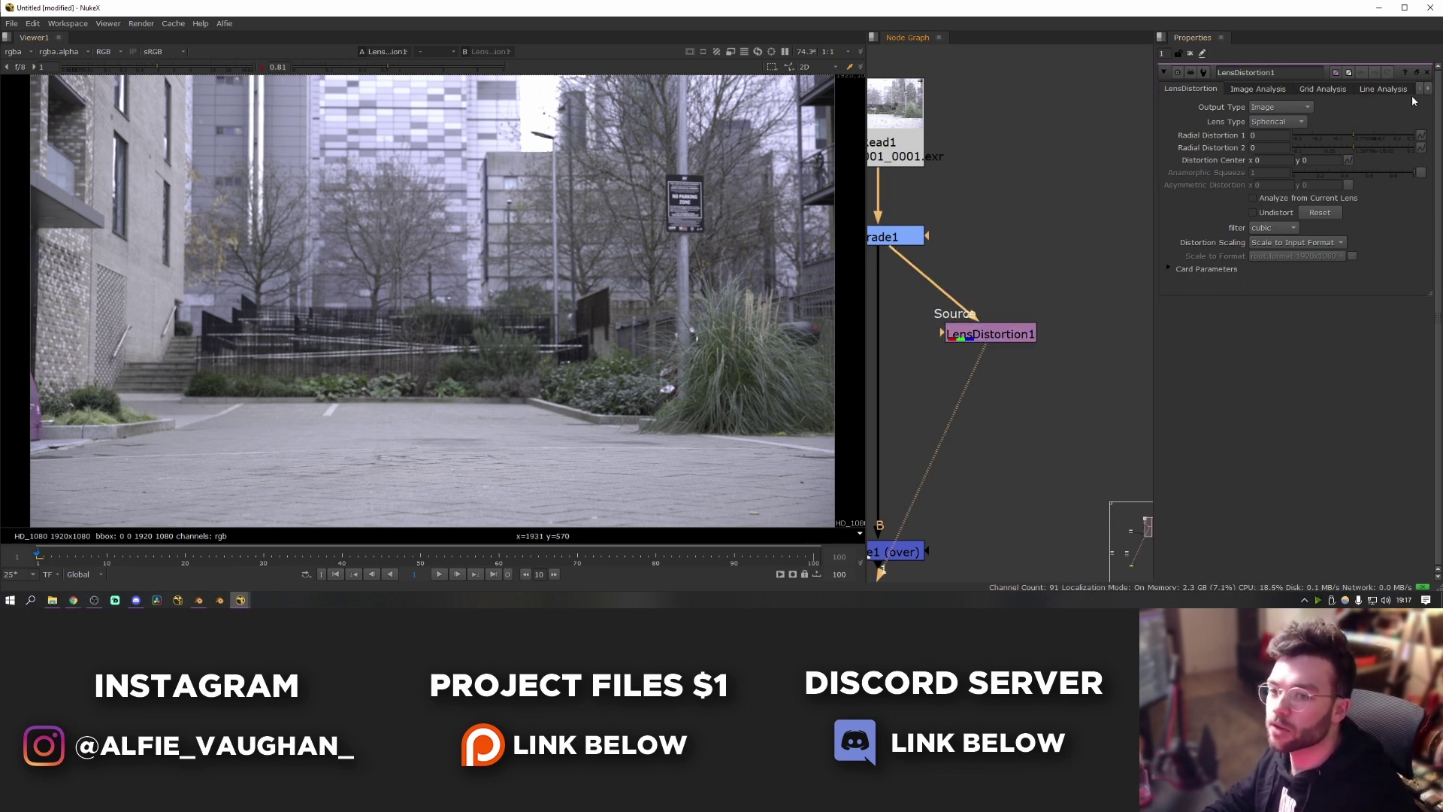
# Turn on the LensDistortion's line drawing mode and trace a multi-point line along the base of the far kerb to its corner.
pyautogui.click(1383, 89)
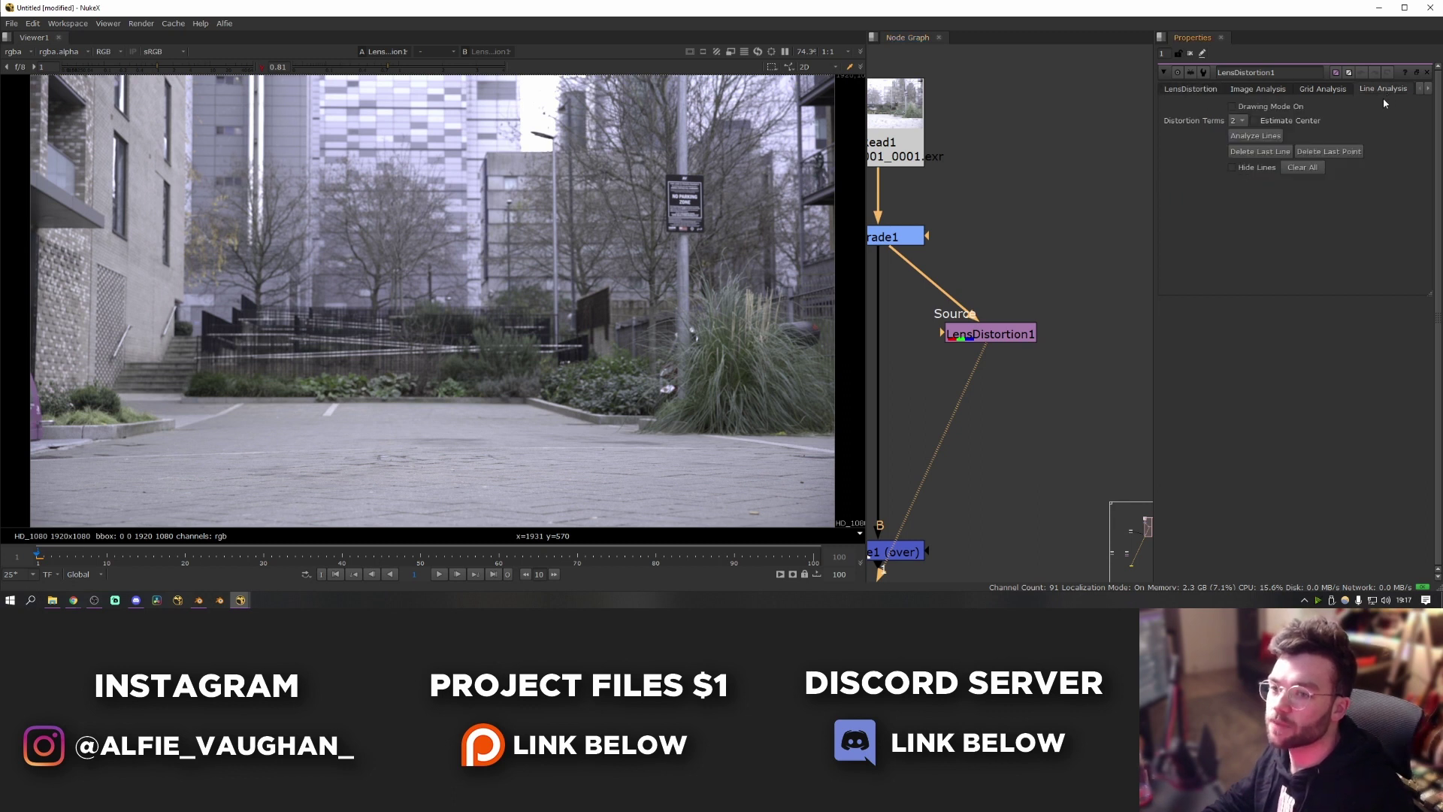
pyautogui.click(1233, 106)
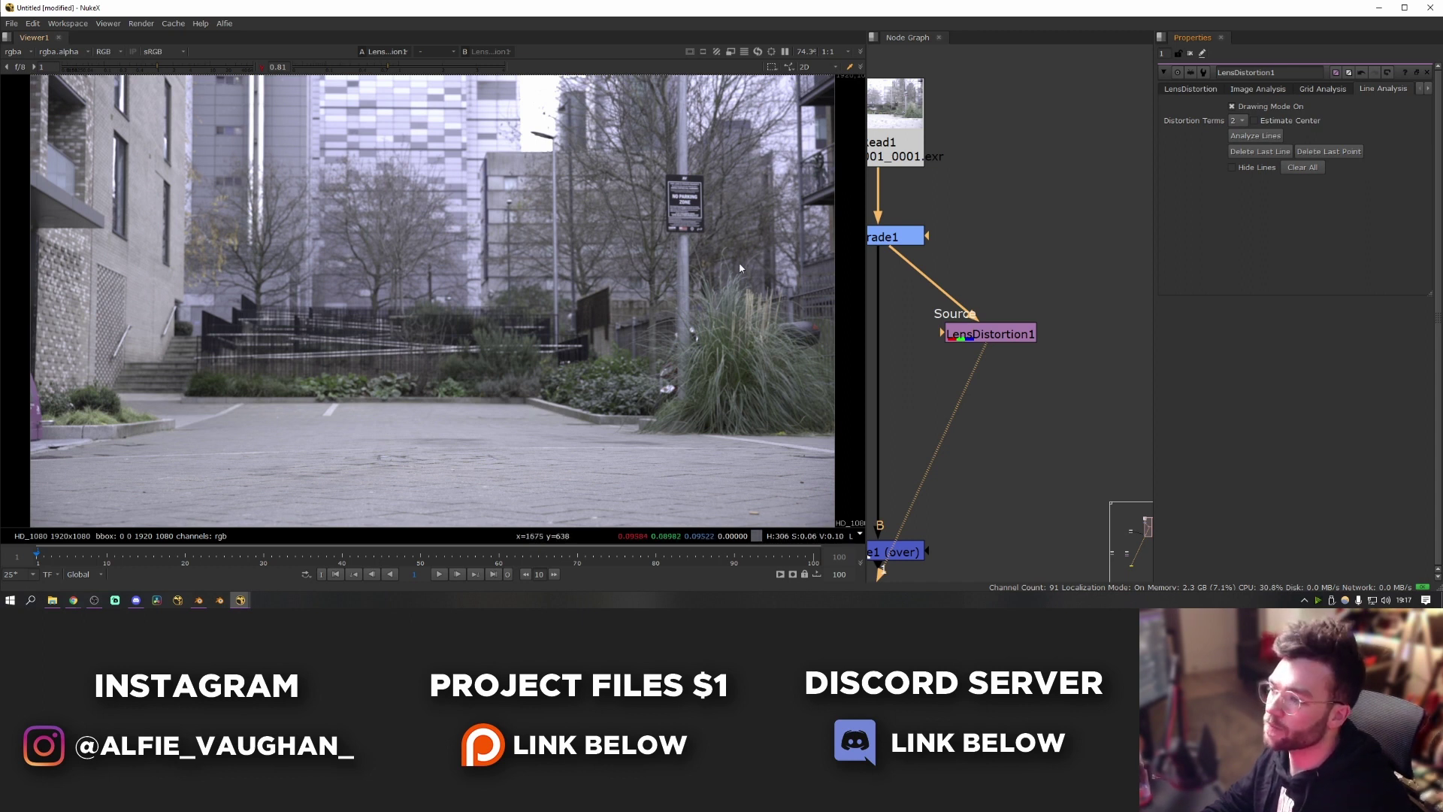
pyautogui.scroll(11, 177, 410)
pyautogui.click(285, 302)
pyautogui.scroll(-4, 338, 323)
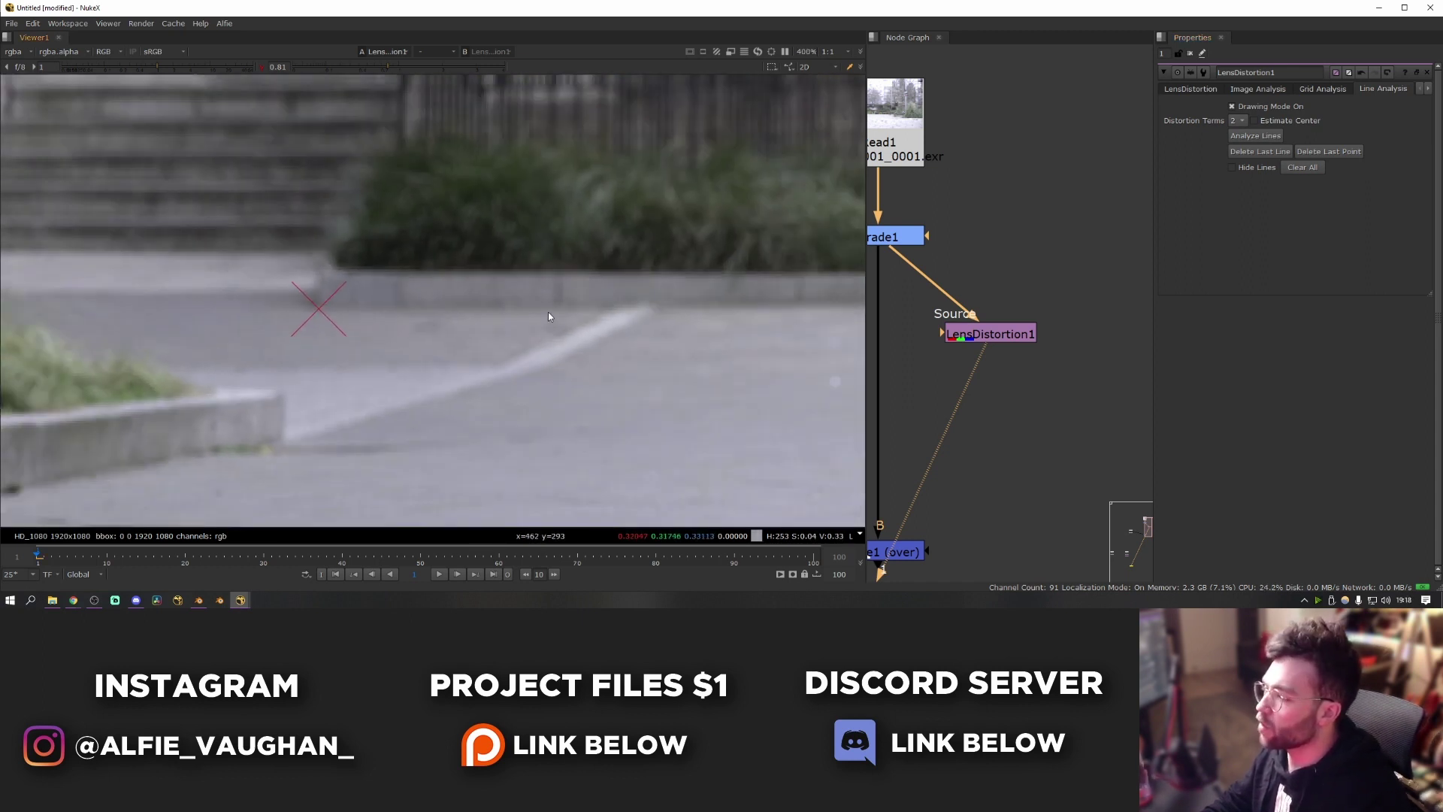
pyautogui.click(544, 310)
pyautogui.moveTo(700, 310); pyautogui.dragTo(464, 310, button='middle')
pyautogui.click(524, 308)
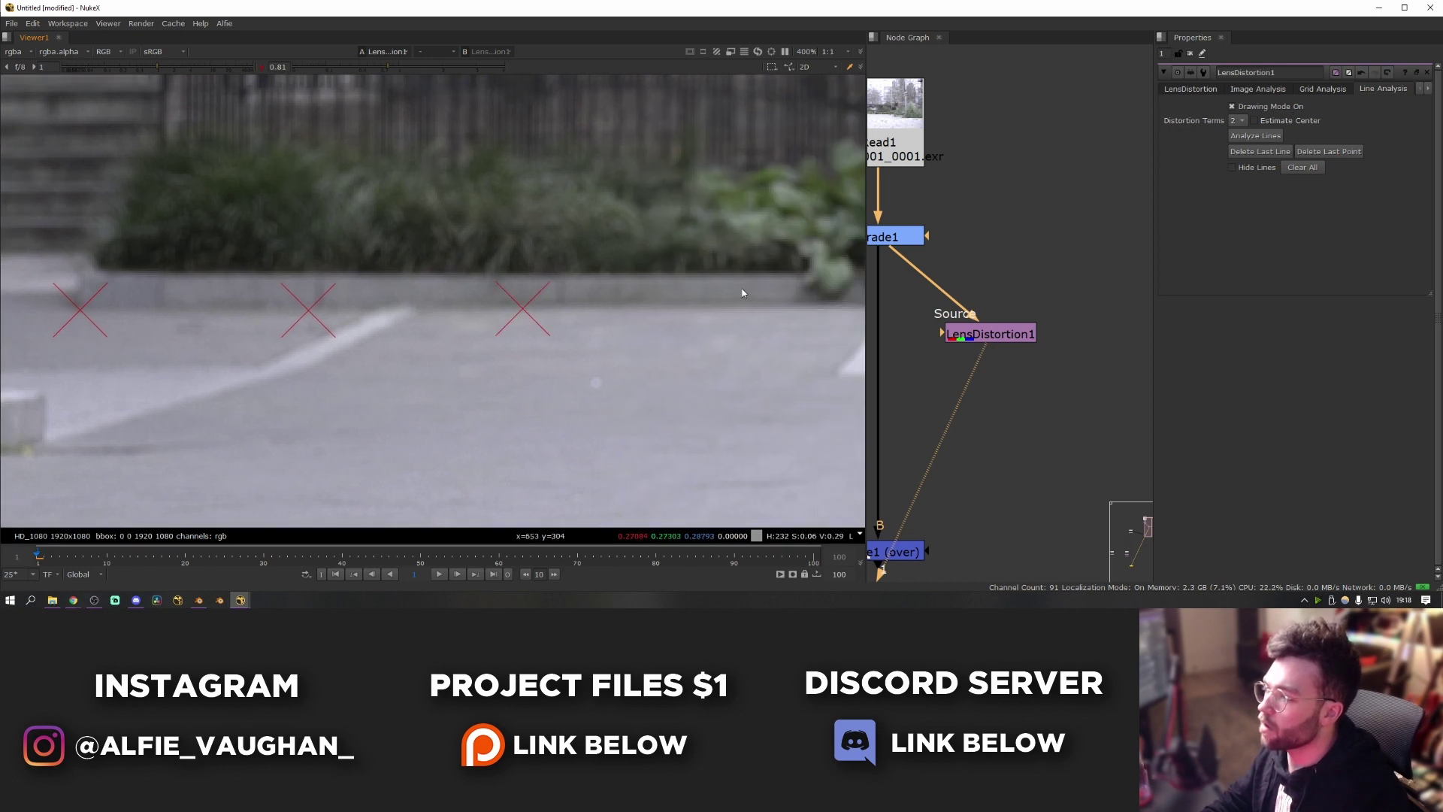
pyautogui.moveTo(762, 305); pyautogui.dragTo(543, 309, button='middle')
pyautogui.click(544, 309)
pyautogui.moveTo(776, 311); pyautogui.dragTo(566, 315, button='middle')
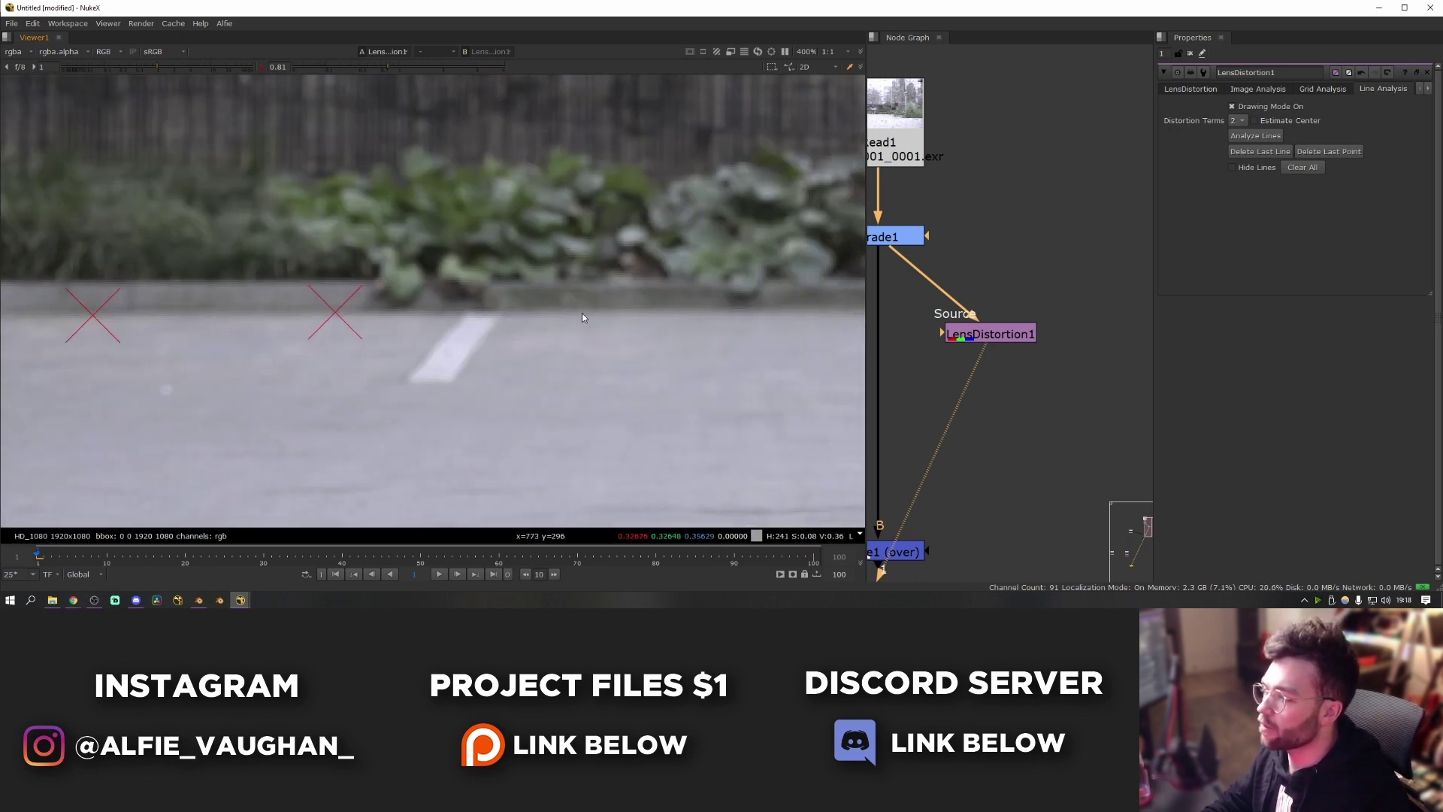
pyautogui.click(581, 313)
pyautogui.moveTo(727, 313); pyautogui.dragTo(511, 310, button='middle')
pyautogui.click(594, 309)
pyautogui.moveTo(754, 296); pyautogui.dragTo(500, 284, button='middle')
pyautogui.click(615, 300)
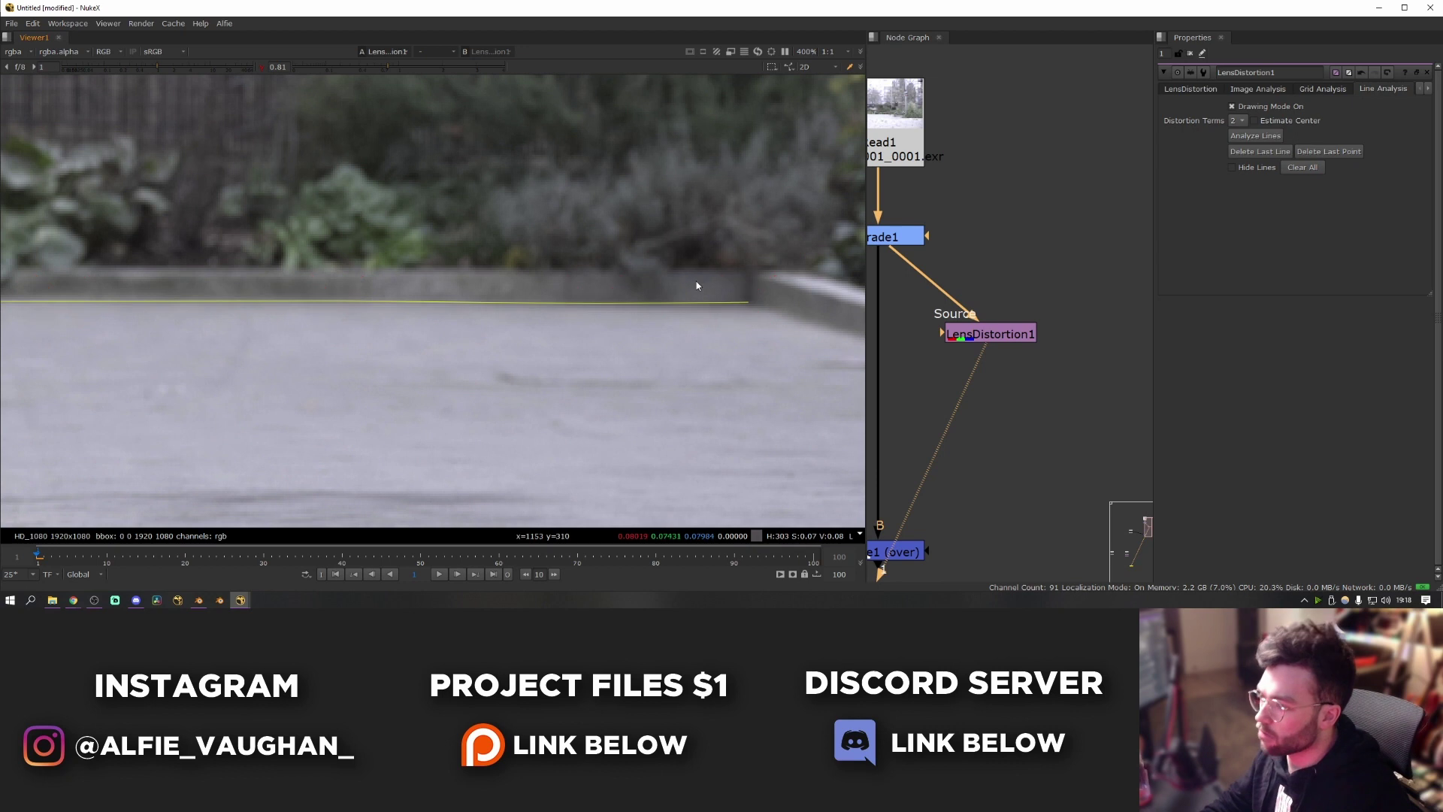
# Trace a vertical analysis line up the brick edge of the near building to the top of the frame.
pyautogui.scroll(-5, 696, 290)
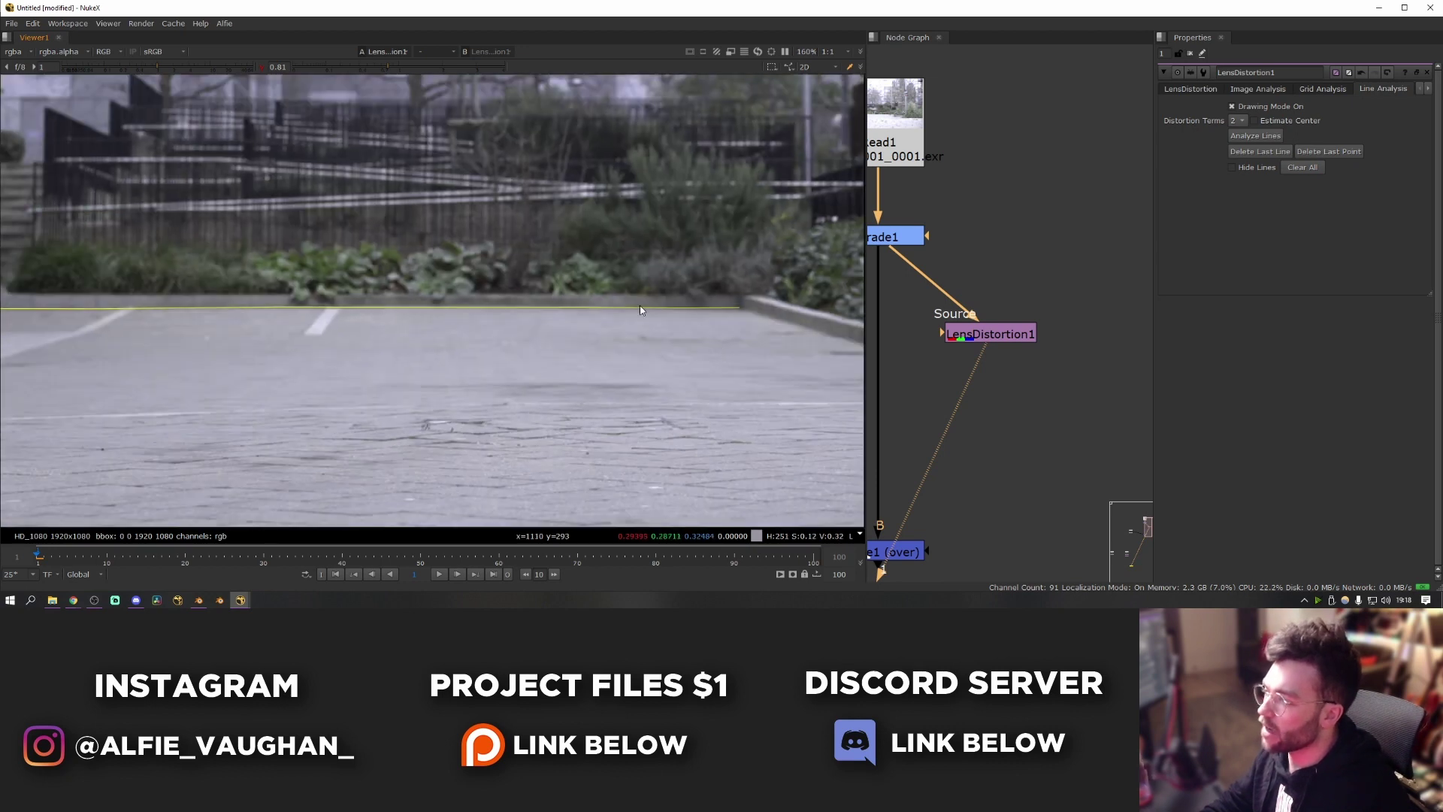
pyautogui.moveTo(98, 282); pyautogui.dragTo(253, 322, button='middle')
pyautogui.scroll(-2, 253, 325)
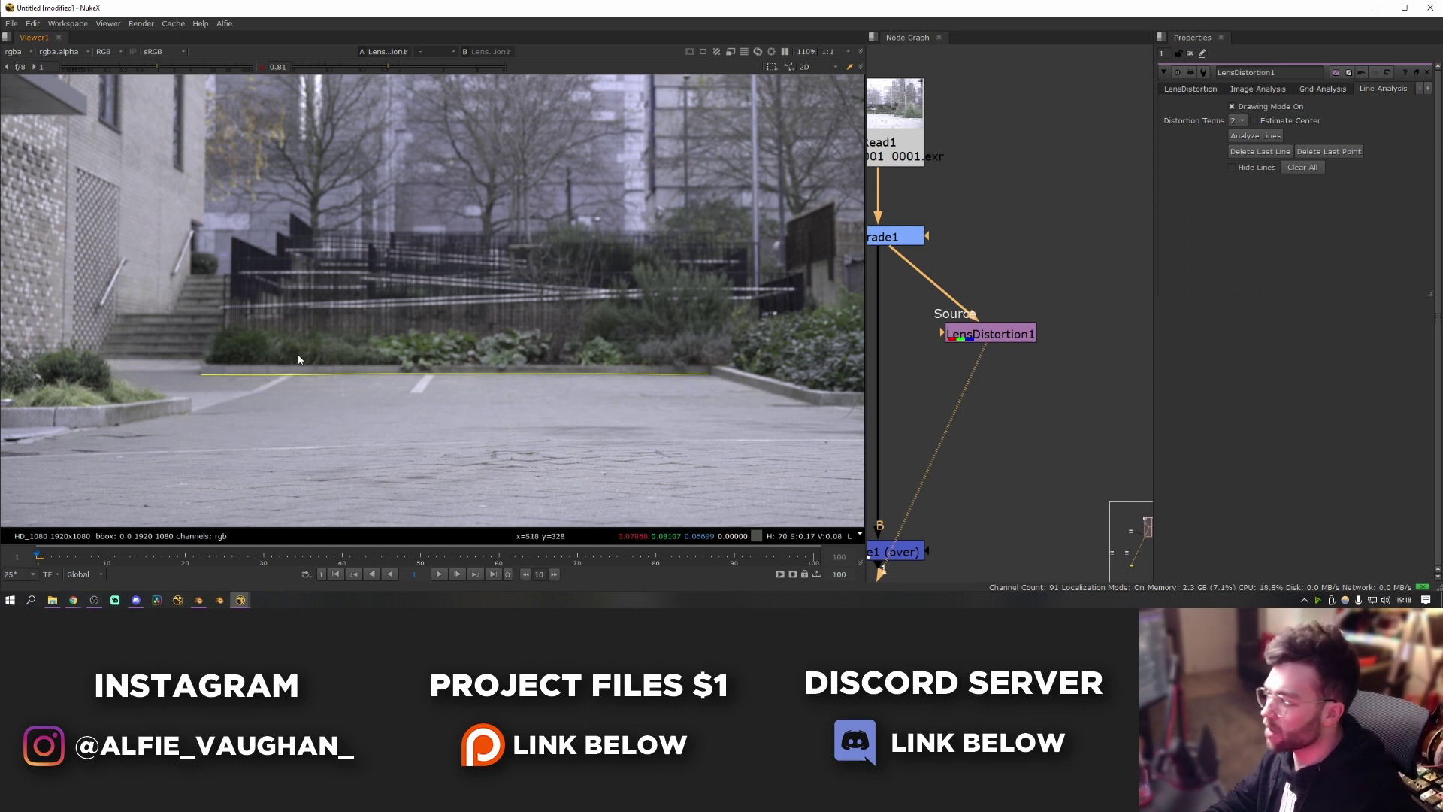
pyautogui.scroll(5, 262, 352)
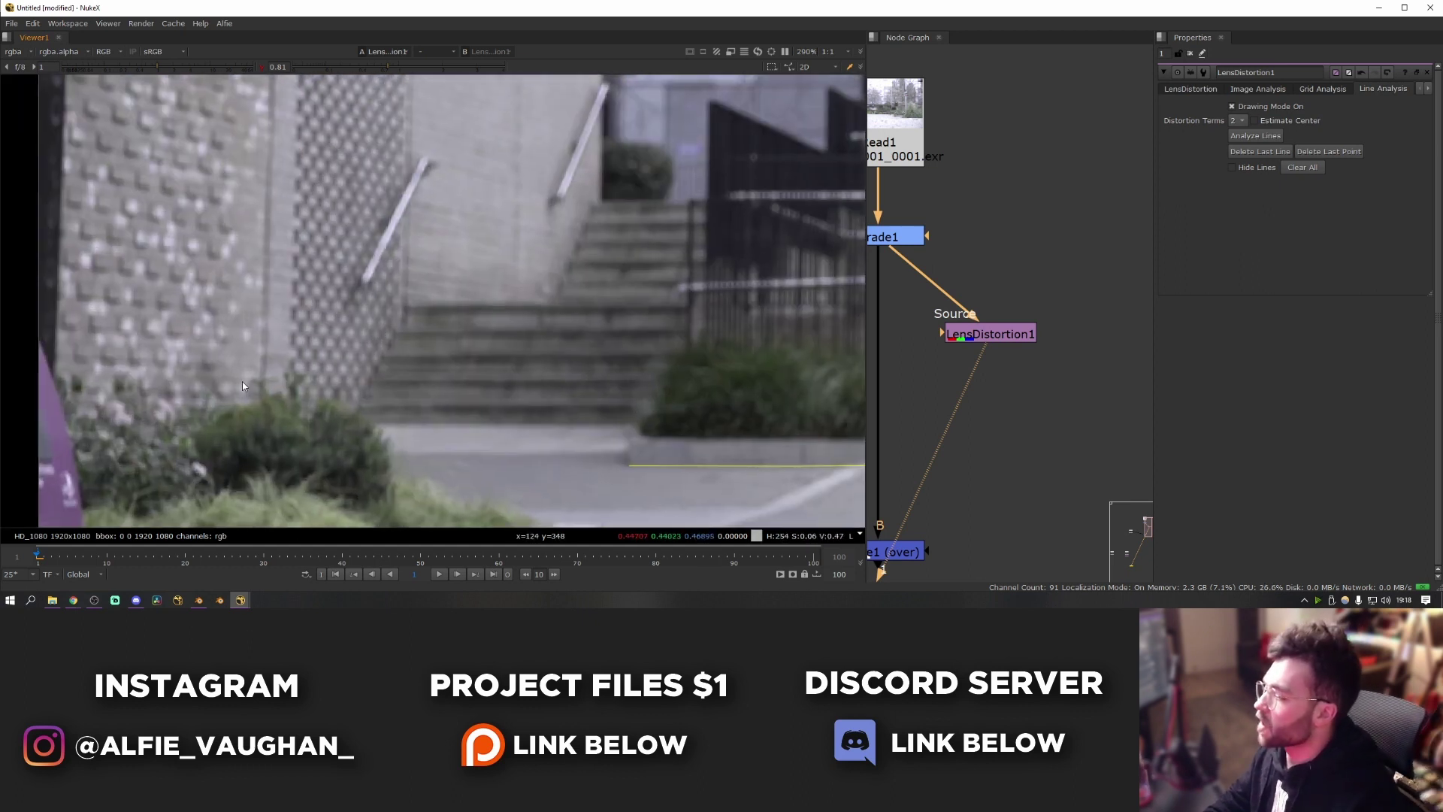
pyautogui.moveTo(272, 225); pyautogui.dragTo(306, 499, button='middle')
pyautogui.click(299, 345)
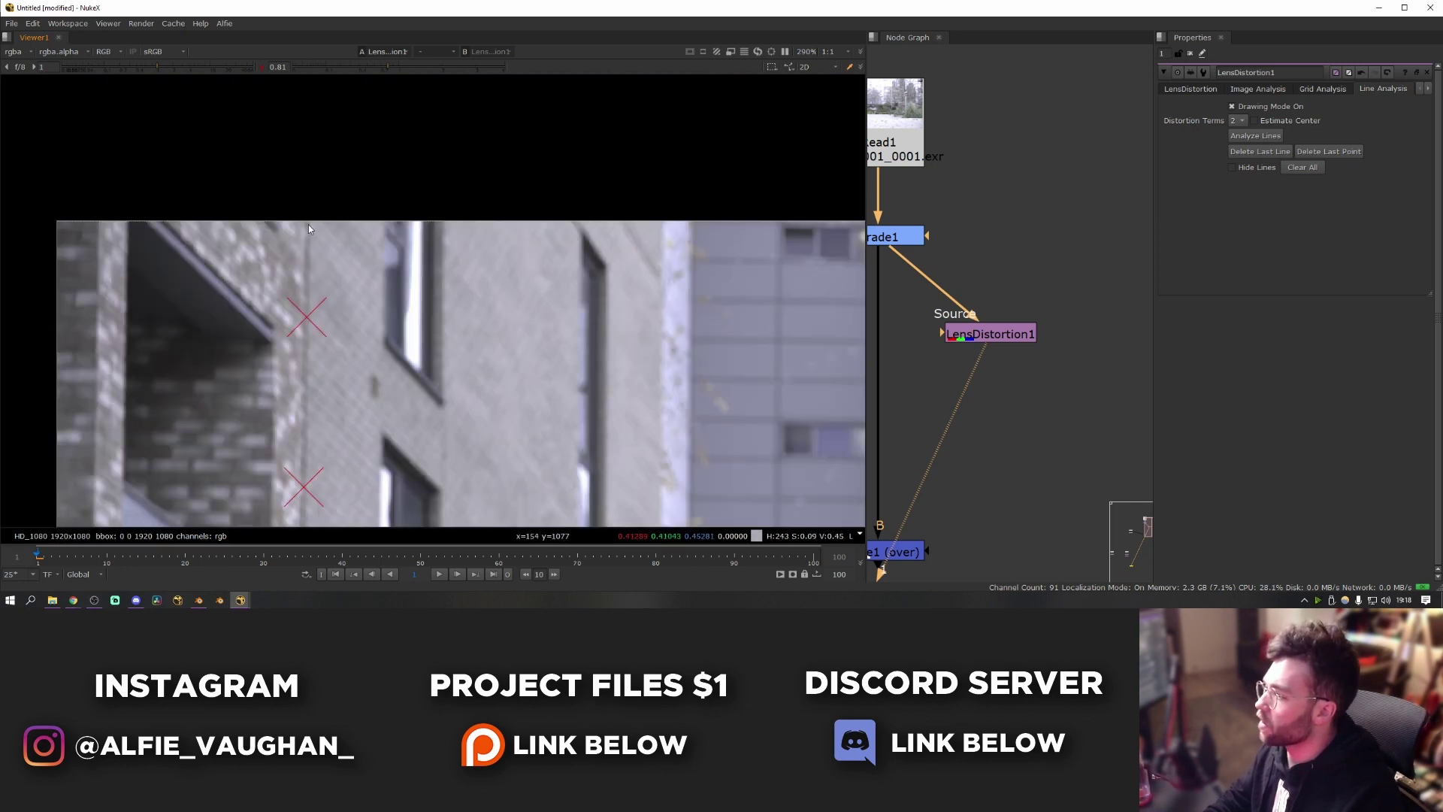
pyautogui.click(308, 223)
pyautogui.press('Escape')
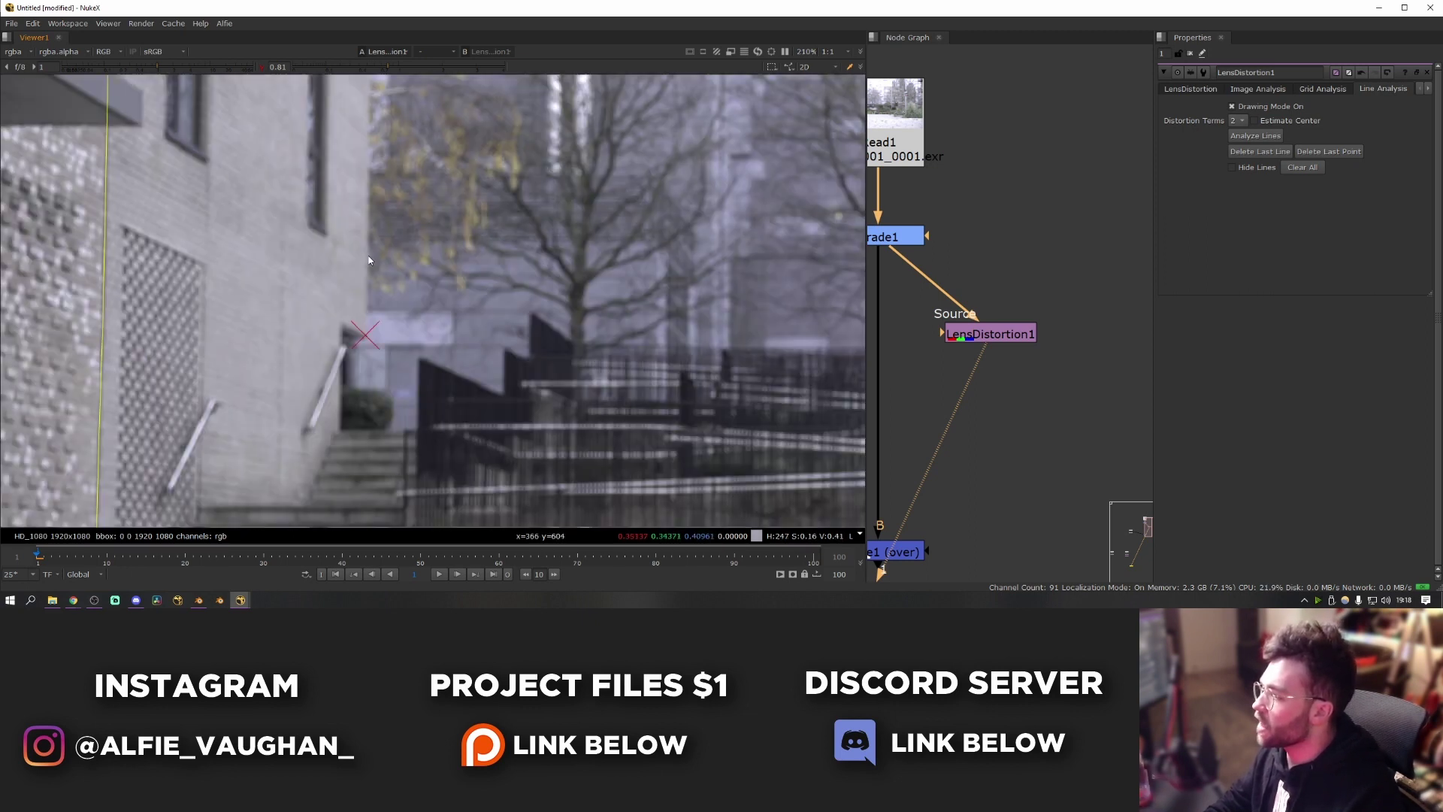
# Trace another vertical analysis line up the near building's far corner, from above the stairs to the top of the frame.
pyautogui.click(366, 255)
pyautogui.moveTo(366, 256); pyautogui.dragTo(364, 365, button='middle')
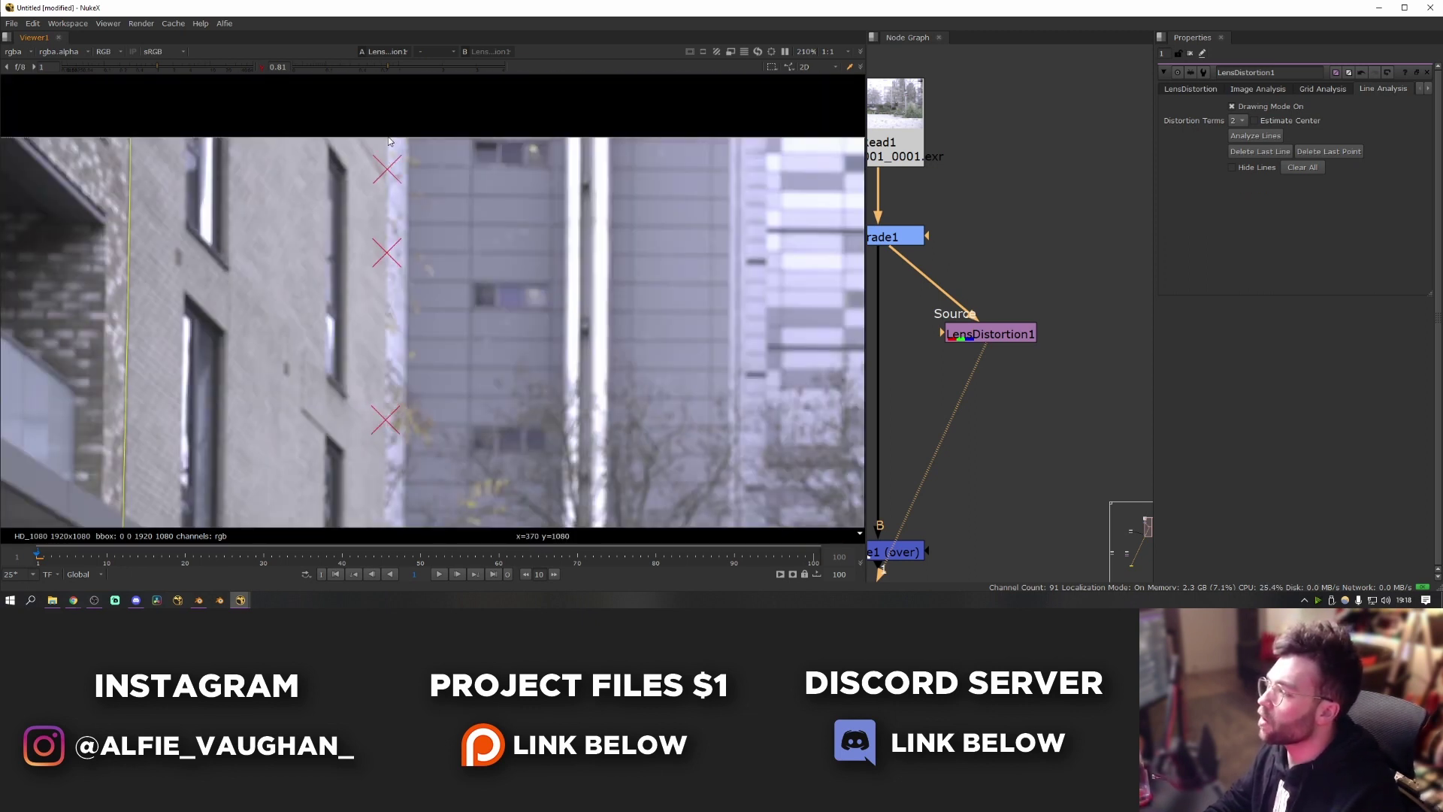
pyautogui.click(388, 140)
pyautogui.press('Escape')
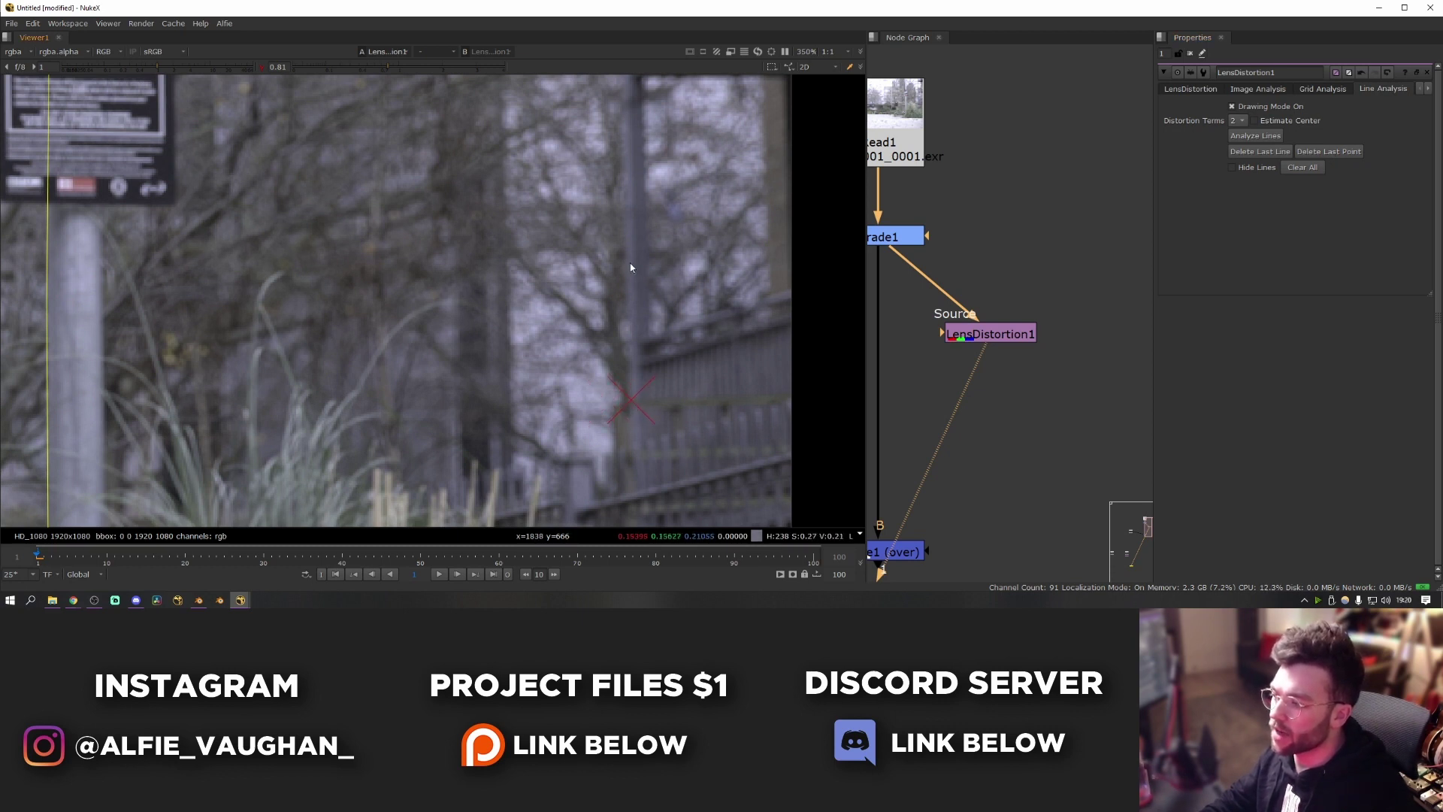
# Analyze the drawn lines to solve the plate's lens distortion.
pyautogui.scroll(-6, 628, 244)
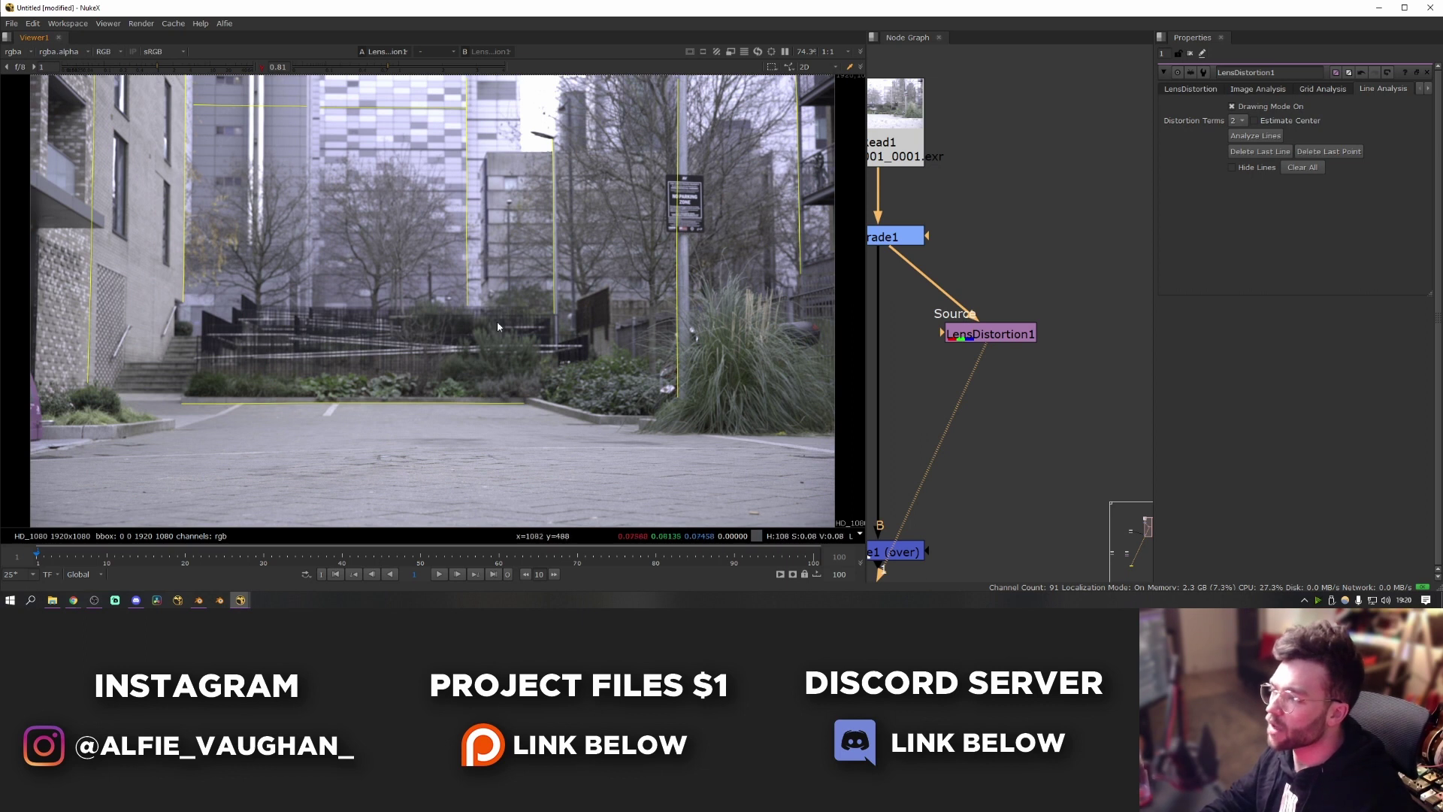
pyautogui.click(1254, 136)
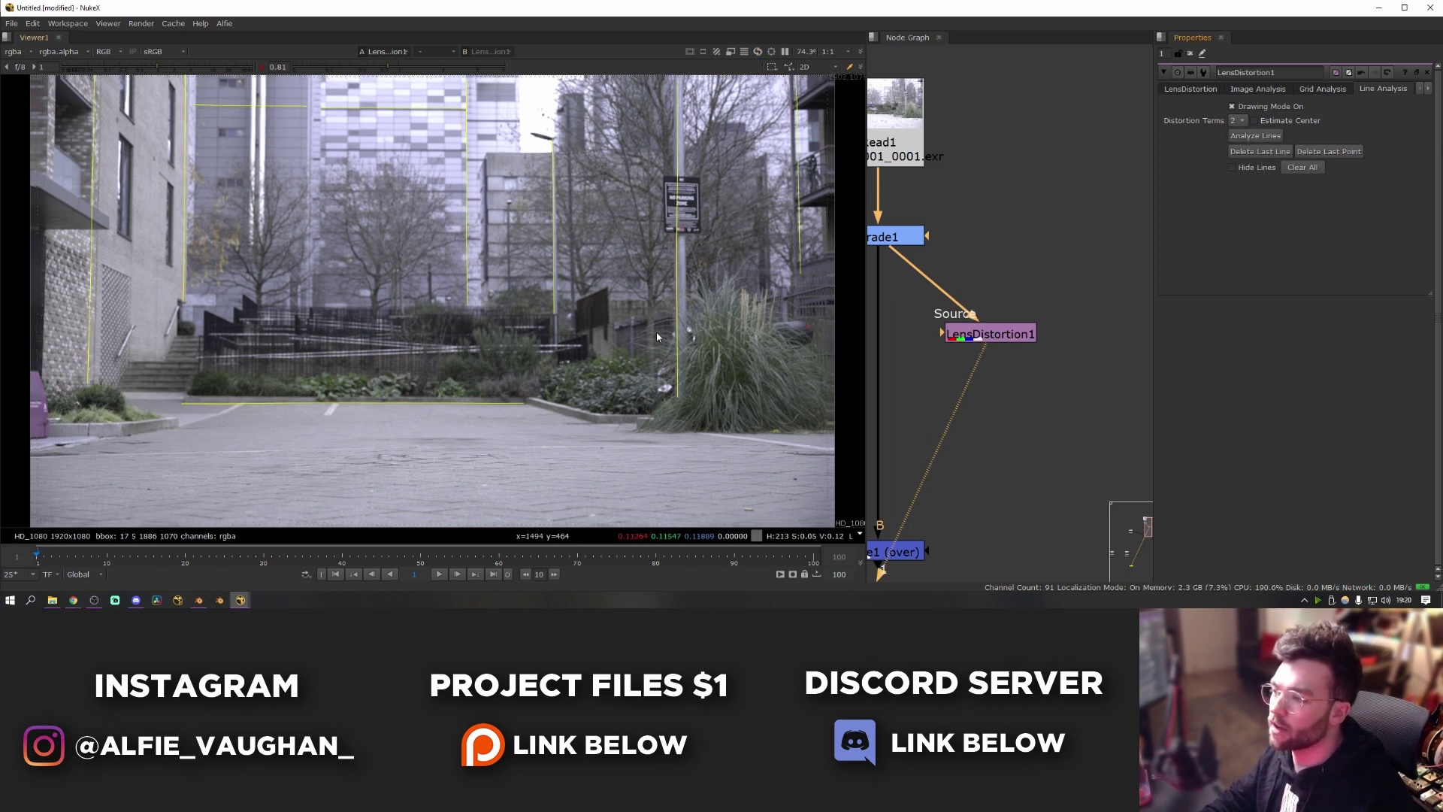
# Toggle the LensDistortion node off and on and compare the undistorted plate with the original along its edges.
pyautogui.scroll(-1, 761, 316)
pyautogui.click(987, 335)
pyautogui.press('d')
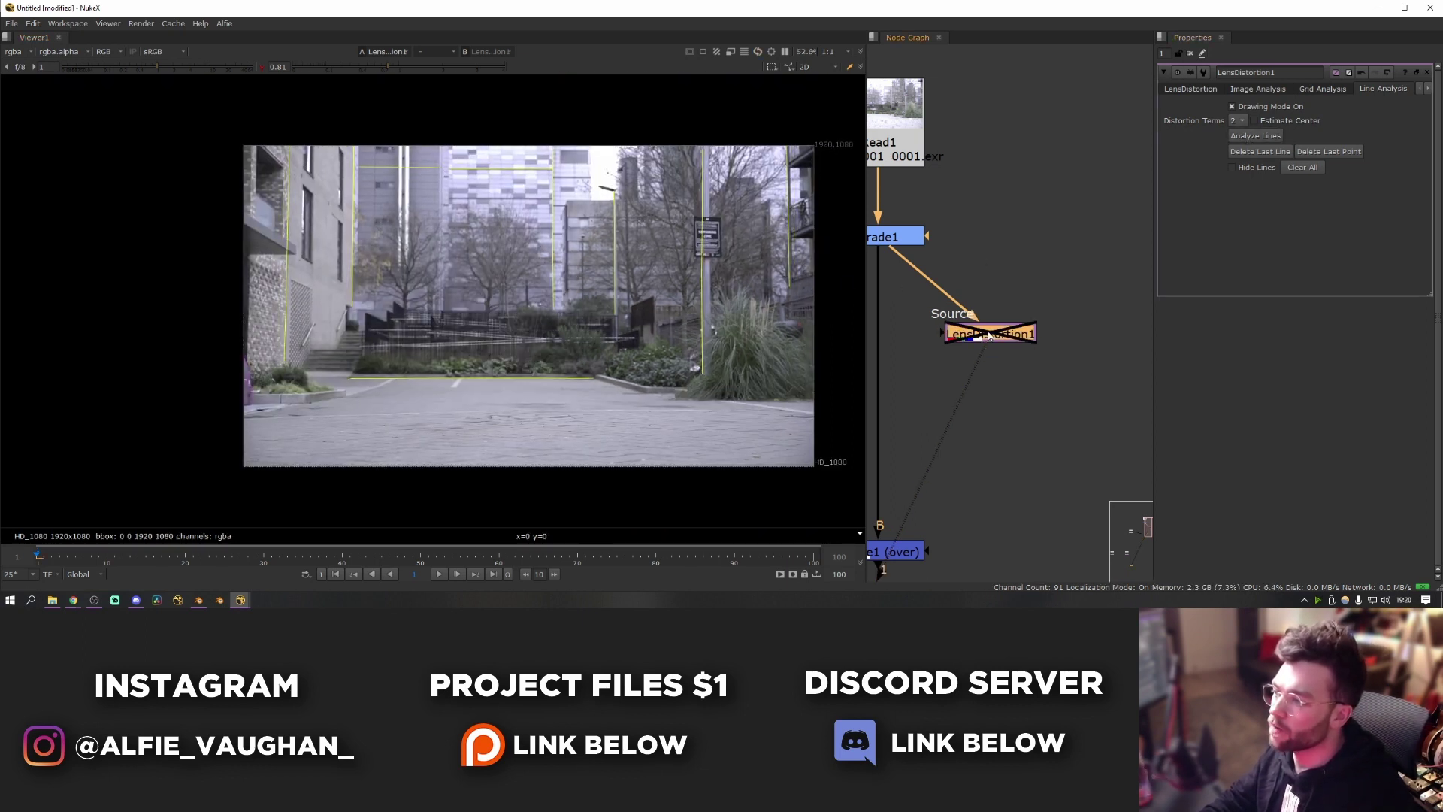
pyautogui.press('d')
pyautogui.press('d')
pyautogui.press('d')
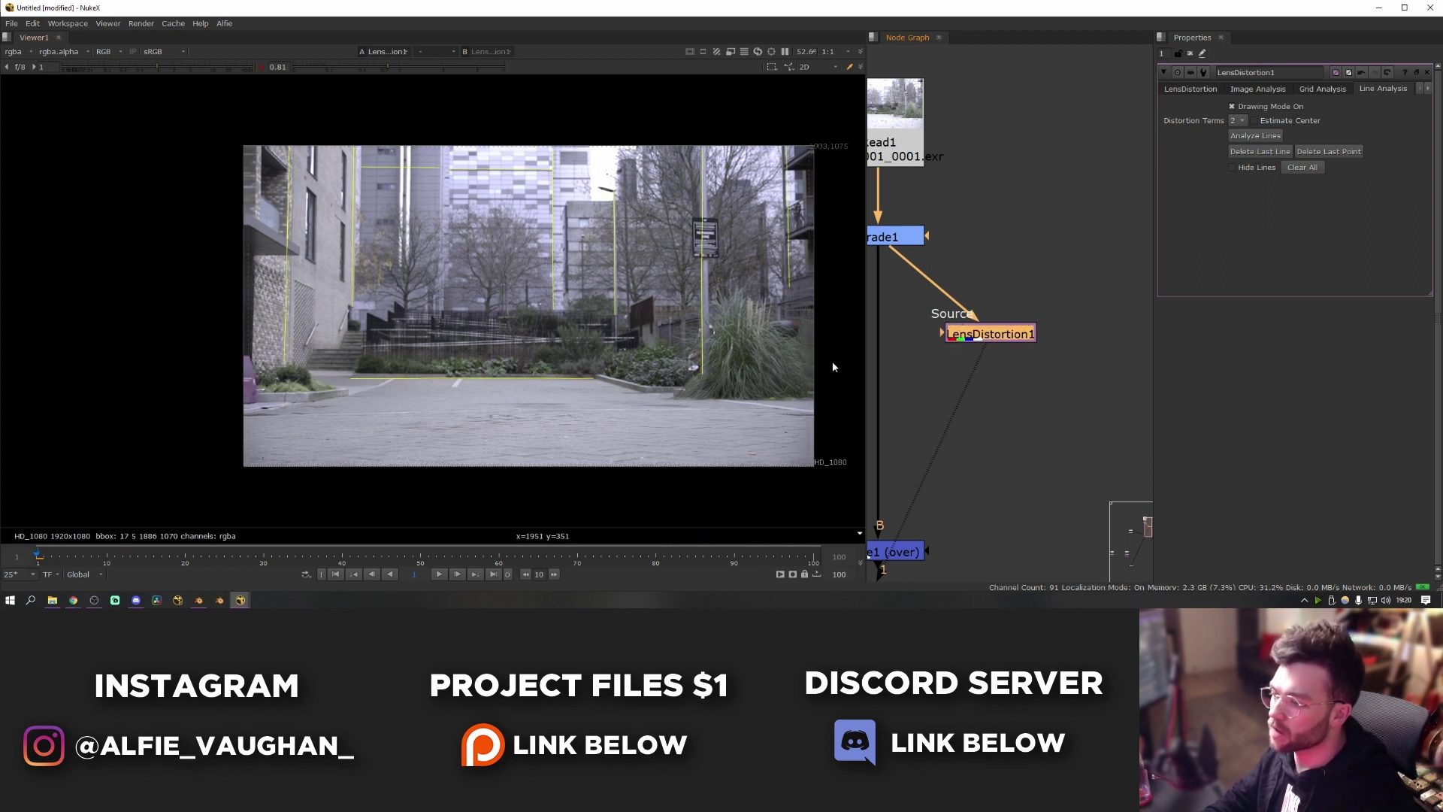
pyautogui.scroll(3, 733, 255)
pyautogui.press('d')
pyautogui.press('d')
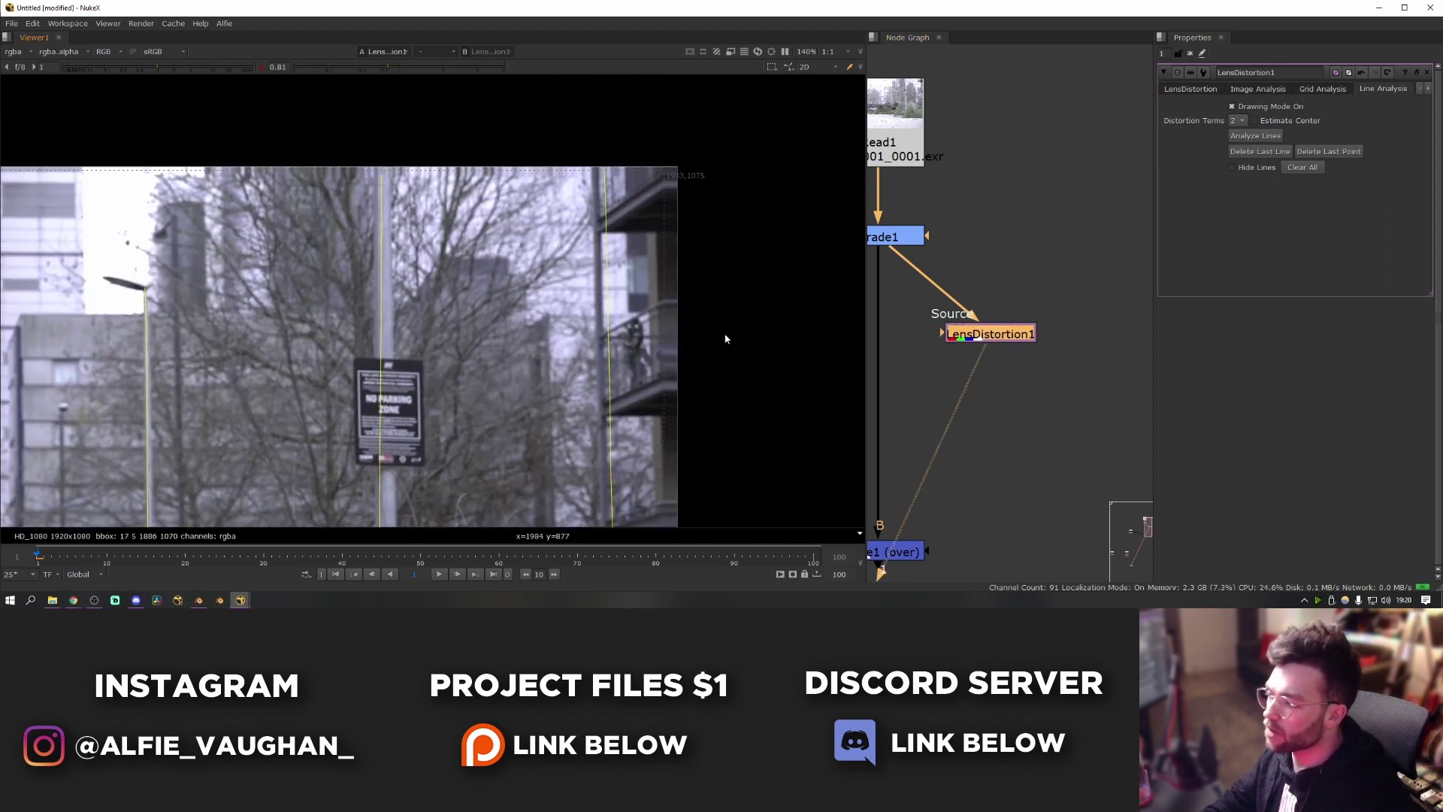
pyautogui.scroll(-5, 707, 331)
pyautogui.scroll(3, 706, 331)
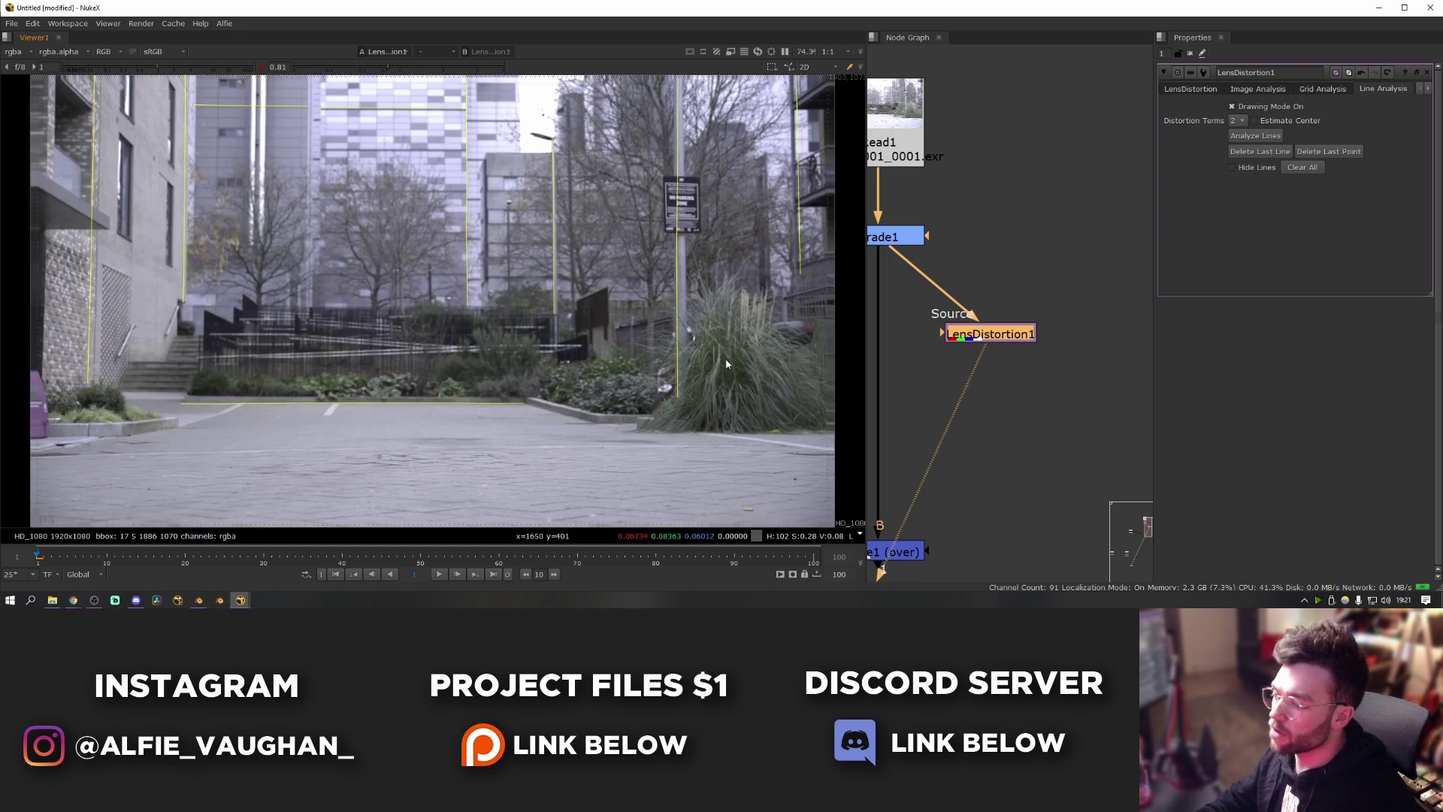
# Detach the LensDistortion node from the plate and connect it beneath the car render's Reformat node.
pyautogui.moveTo(969, 314)
pyautogui.mouseDown()
pyautogui.moveTo(963, 277)
pyautogui.moveTo(995, 326)
pyautogui.mouseUp()
pyautogui.scroll(-5, 977, 308)
pyautogui.moveTo(994, 326); pyautogui.dragTo(1120, 247, button='middle')
pyautogui.moveTo(1120, 247); pyautogui.dragTo(977, 348)
pyautogui.moveTo(976, 348); pyautogui.dragTo(1019, 232, button='middle')
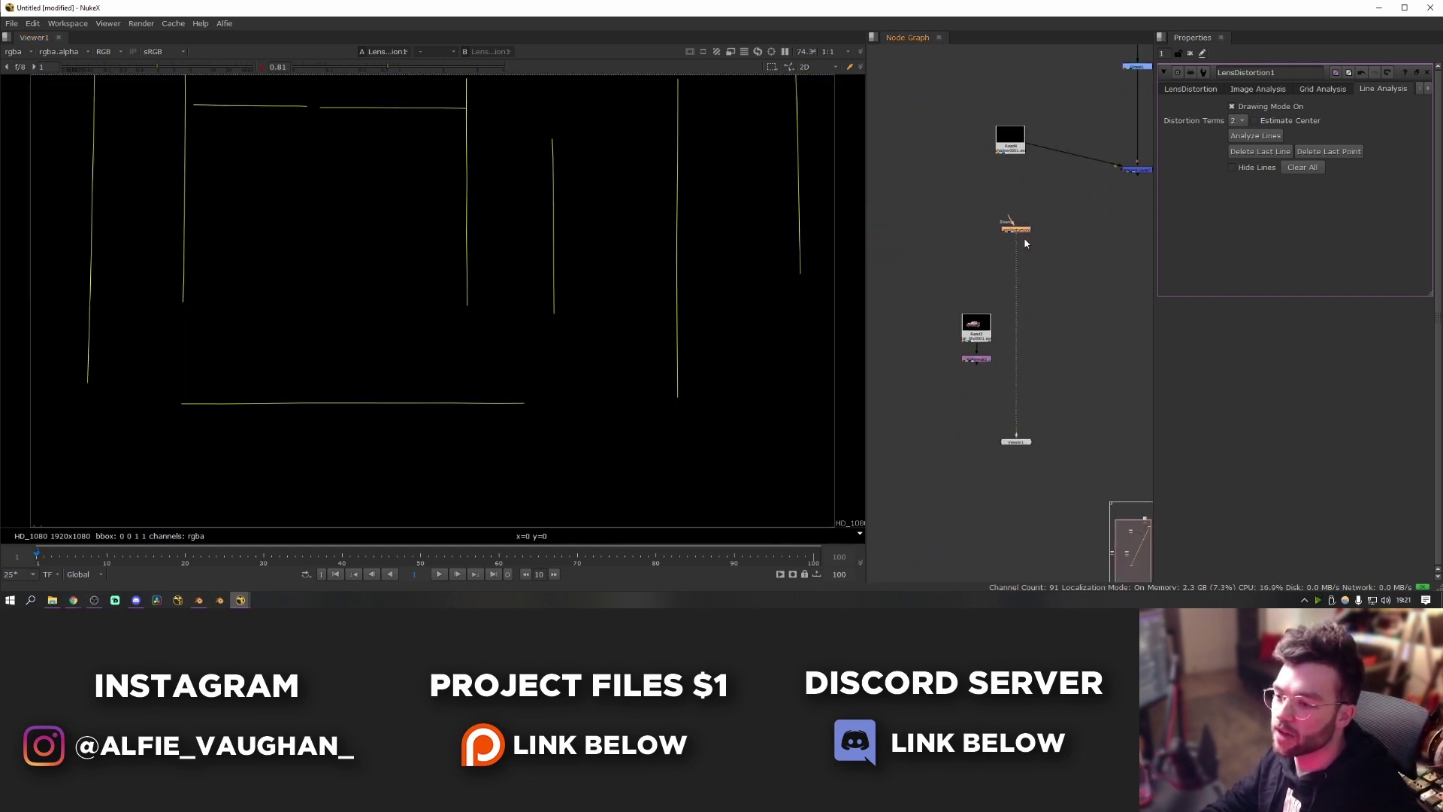
pyautogui.moveTo(1019, 232); pyautogui.dragTo(942, 307)
pyautogui.scroll(5, 992, 385)
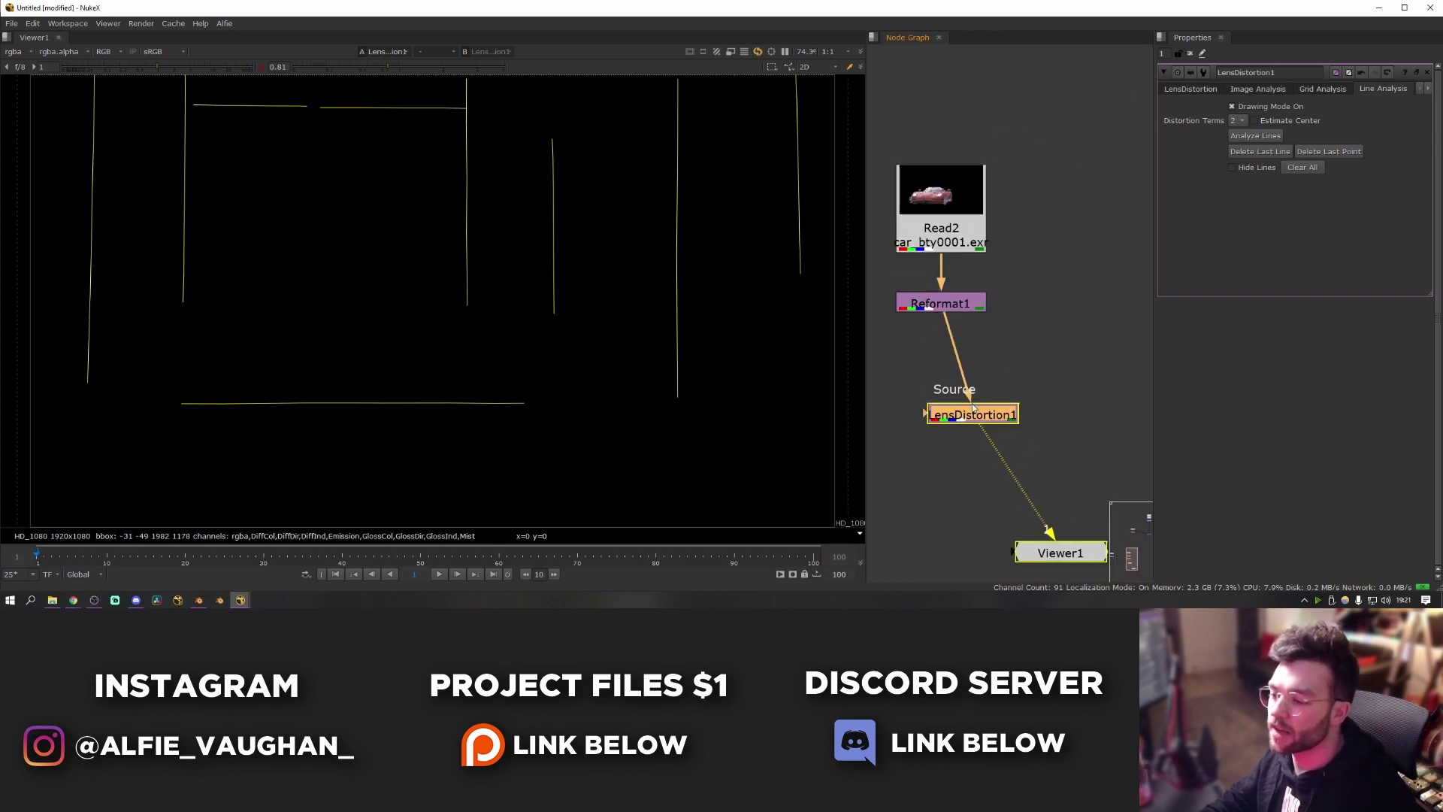
pyautogui.moveTo(971, 412); pyautogui.dragTo(941, 354)
pyautogui.scroll(-2, 774, 385)
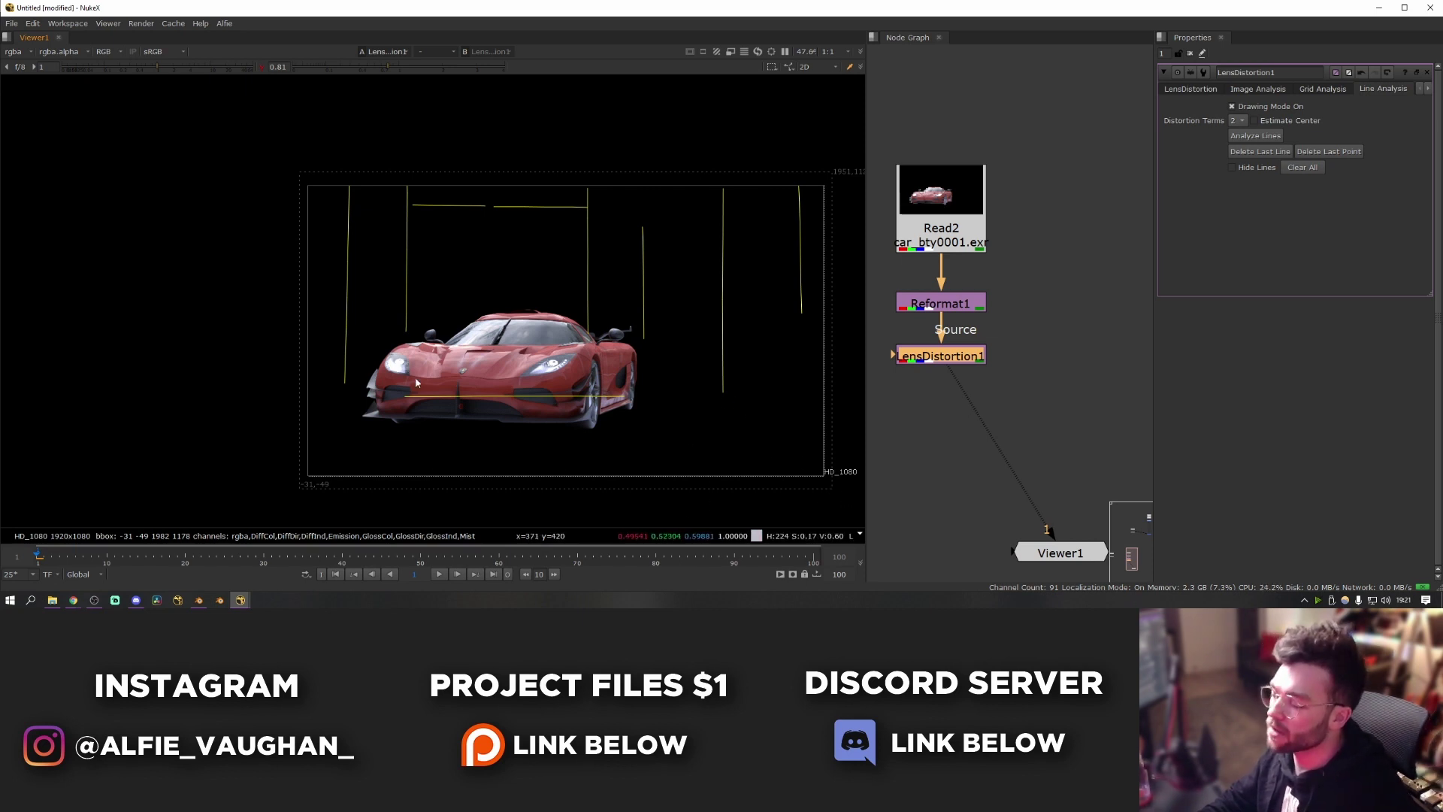
# Turn off Undistort on the LensDistortion so the car render receives the plate's lens distortion.
pyautogui.click(1183, 91)
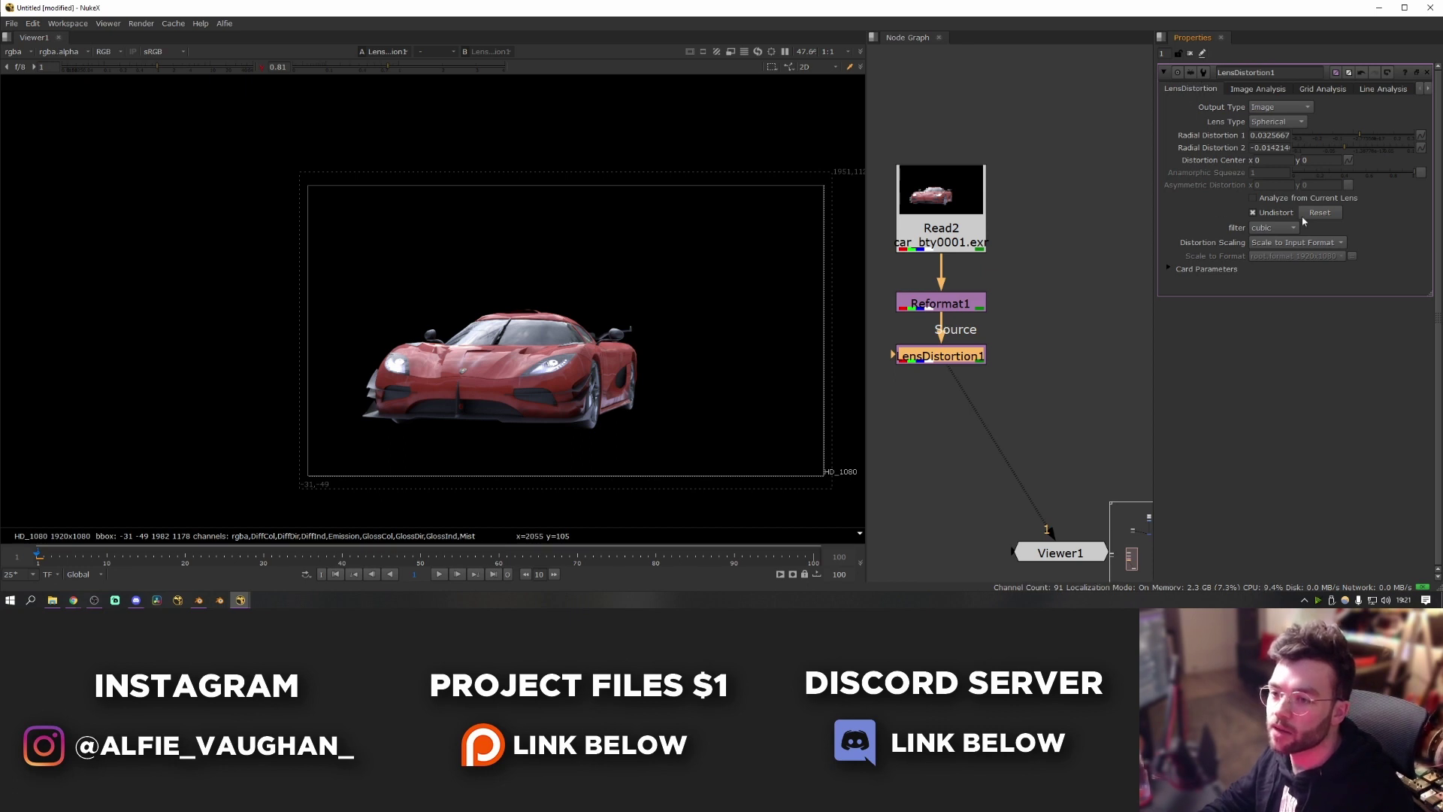
pyautogui.click(1253, 214)
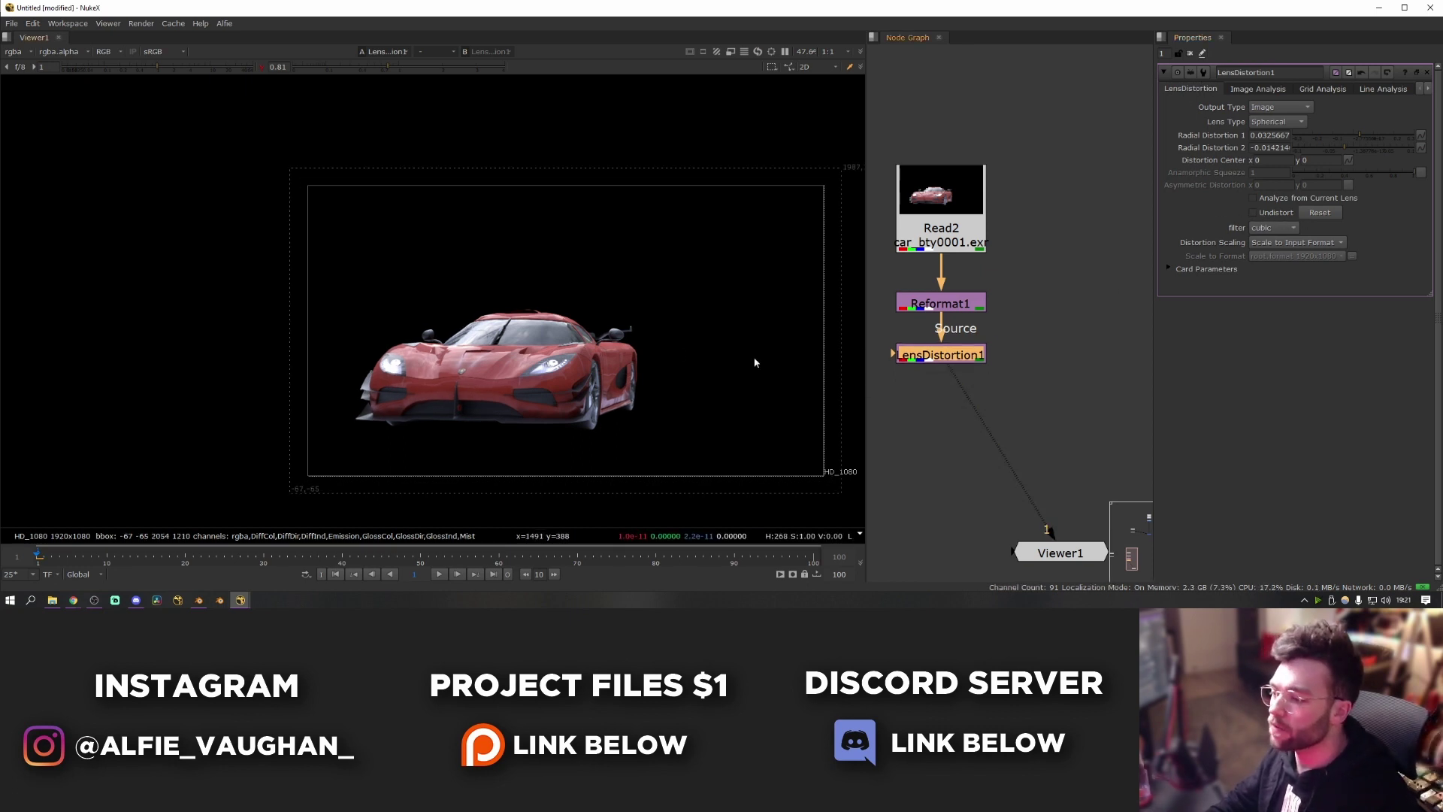
pyautogui.scroll(3, 721, 365)
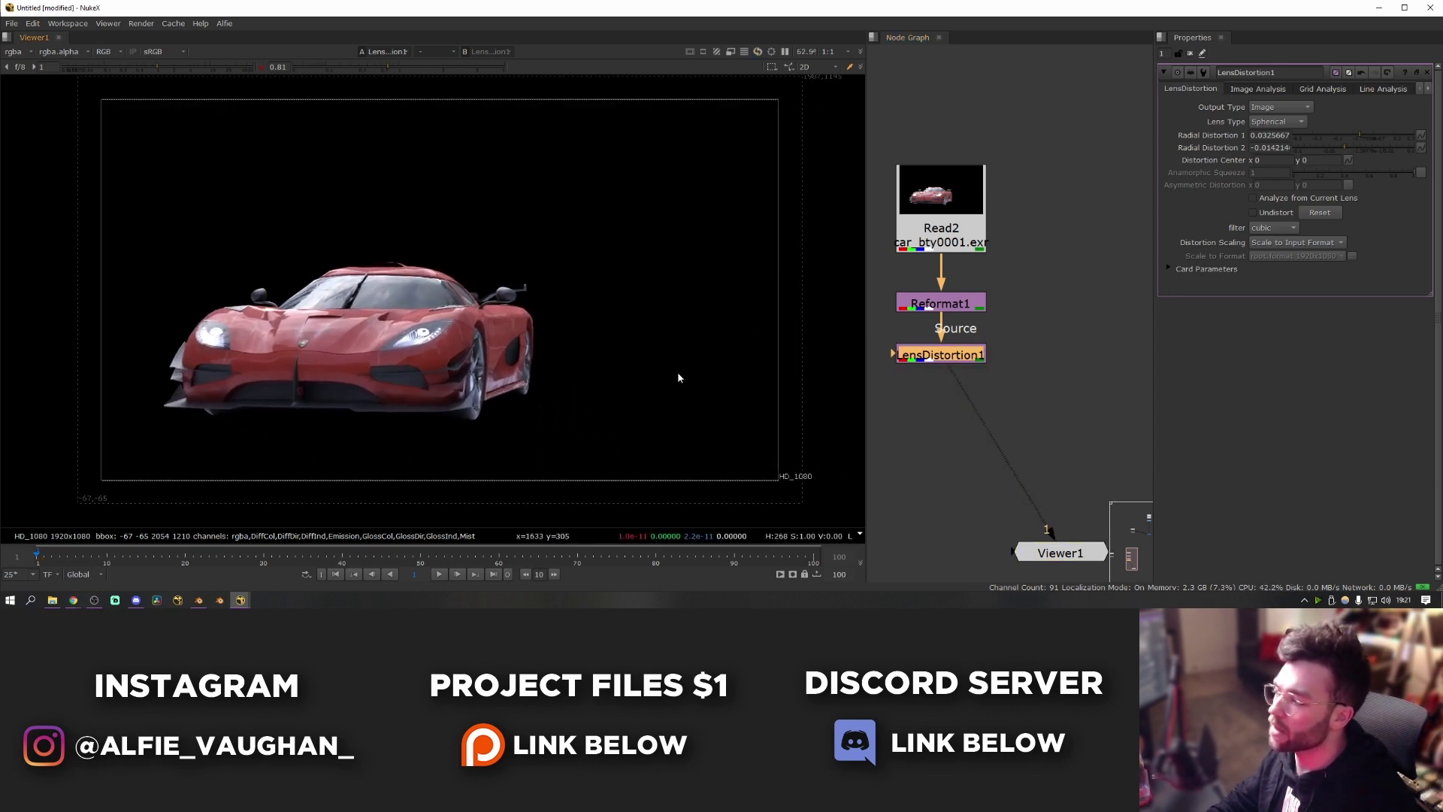
pyautogui.scroll(-2, 657, 466)
# Add a Crop node after the car's LensDistortion and space it out below in the branch.
pyautogui.press('Tab')
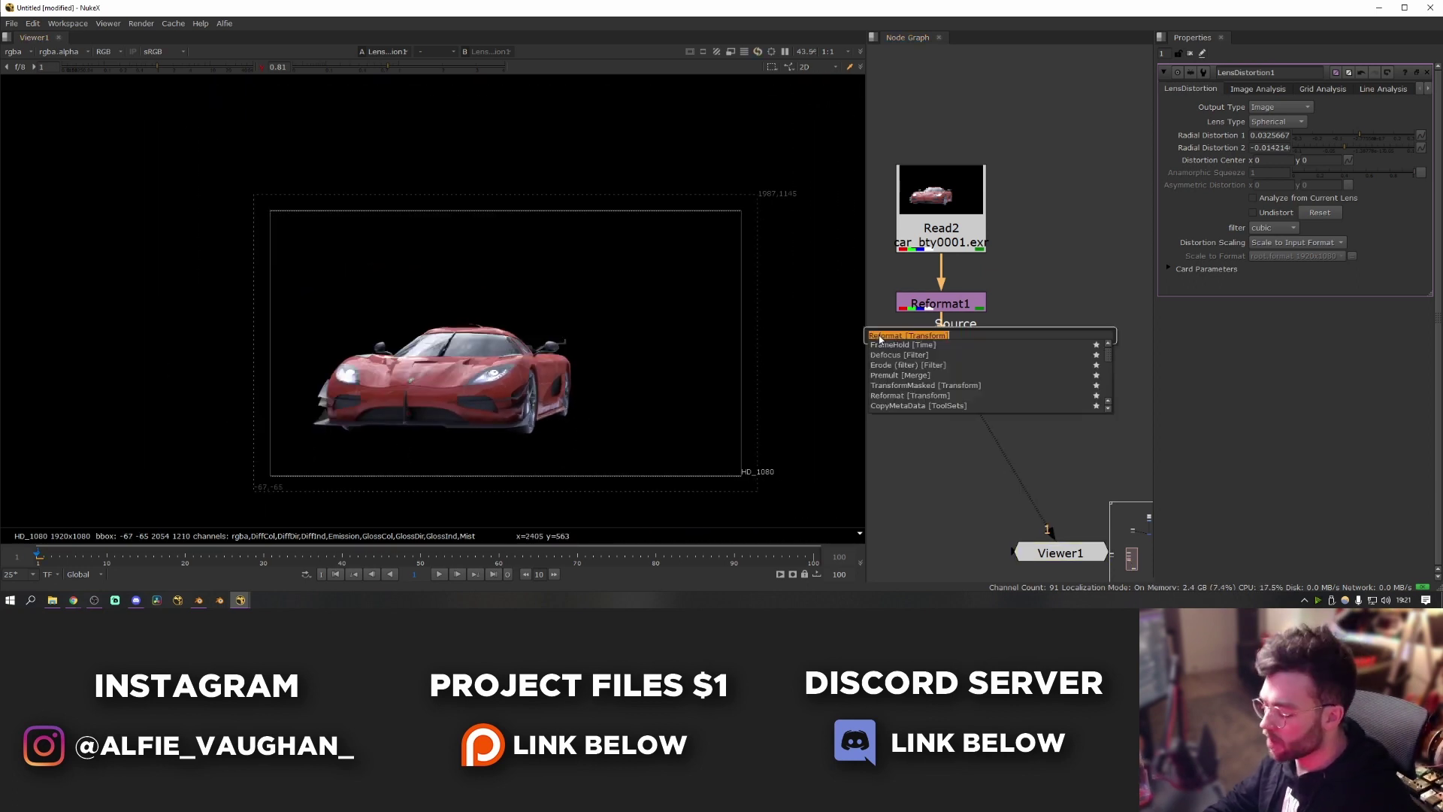
pyautogui.write('crop')
pyautogui.press('Return')
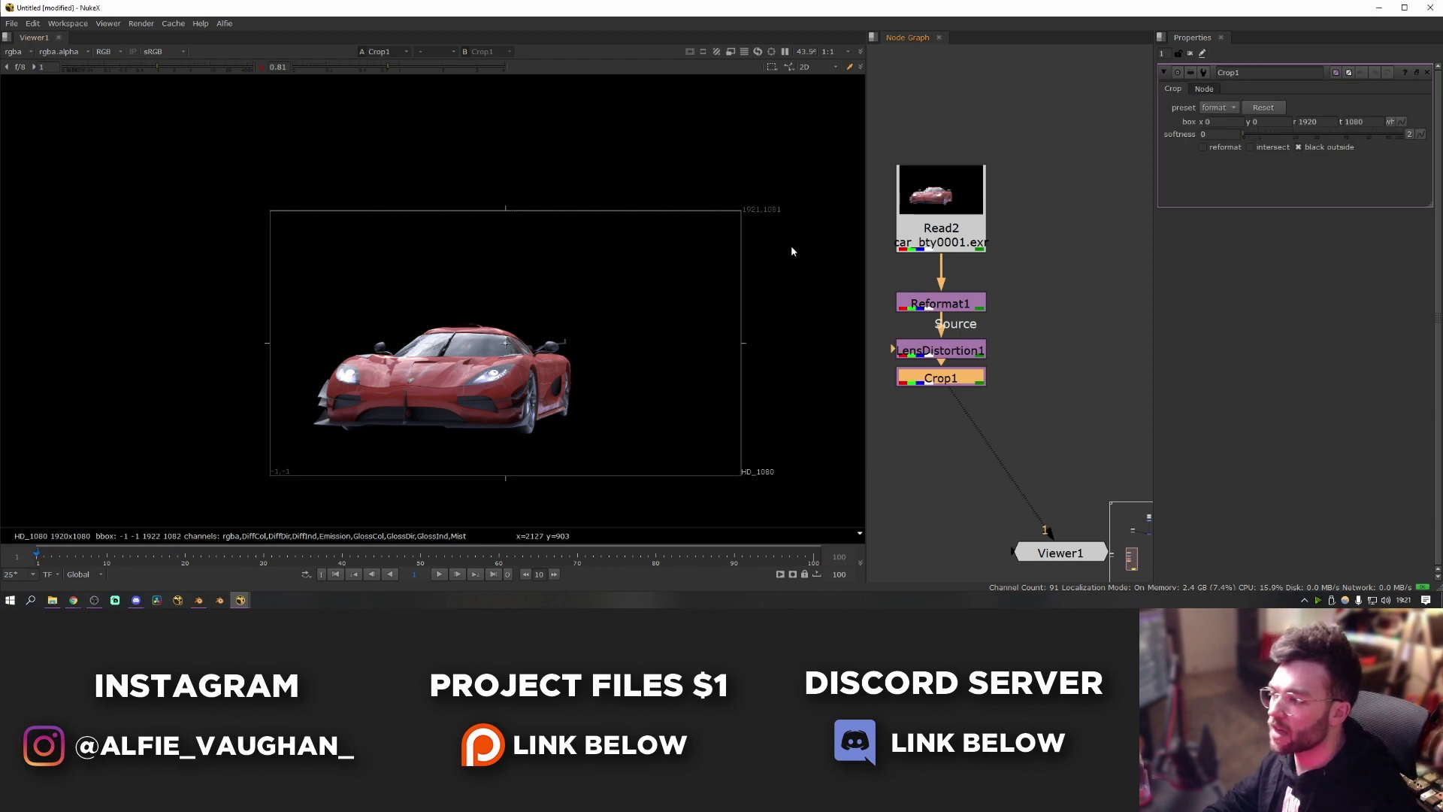
pyautogui.moveTo(930, 386); pyautogui.dragTo(932, 396)
pyautogui.press('f')
pyautogui.scroll(-2, 1113, 436)
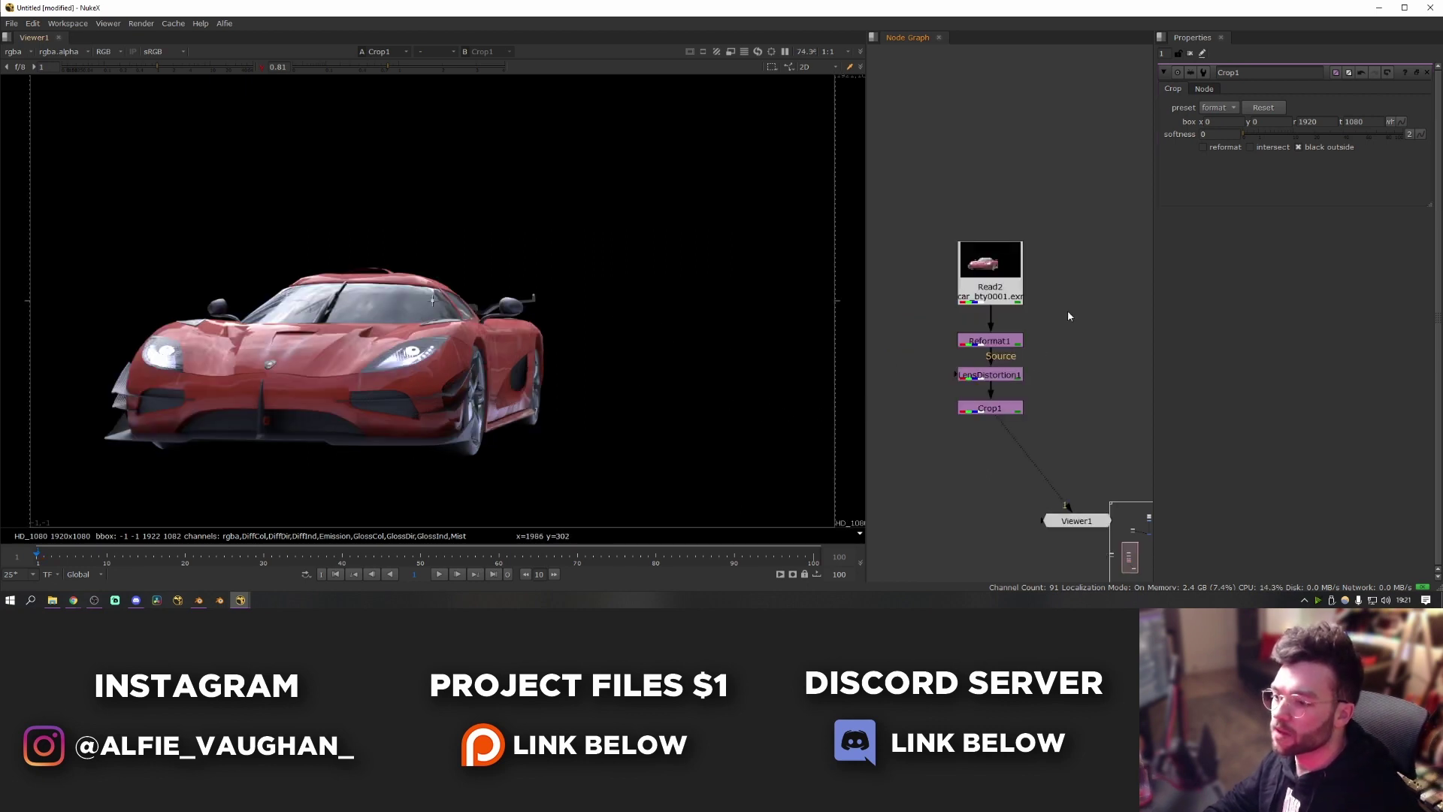
# Group the car's Reformat, LensDistortion and Crop nodes in a purple backdrop with the bold label RD.
pyautogui.moveTo(1077, 315); pyautogui.dragTo(889, 466)
pyautogui.press('Tab')
pyautogui.write('bac')
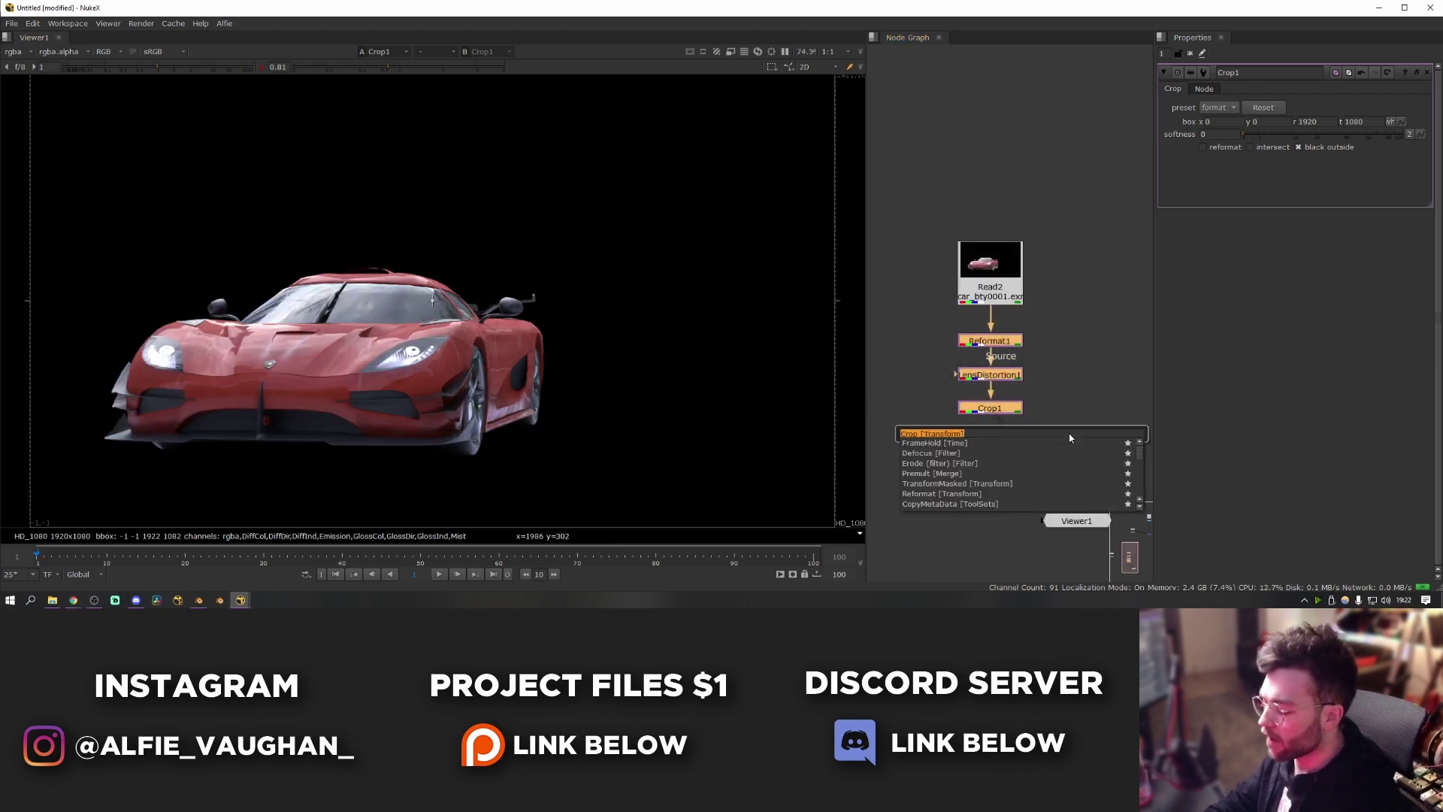
pyautogui.press('Return')
pyautogui.write('R')
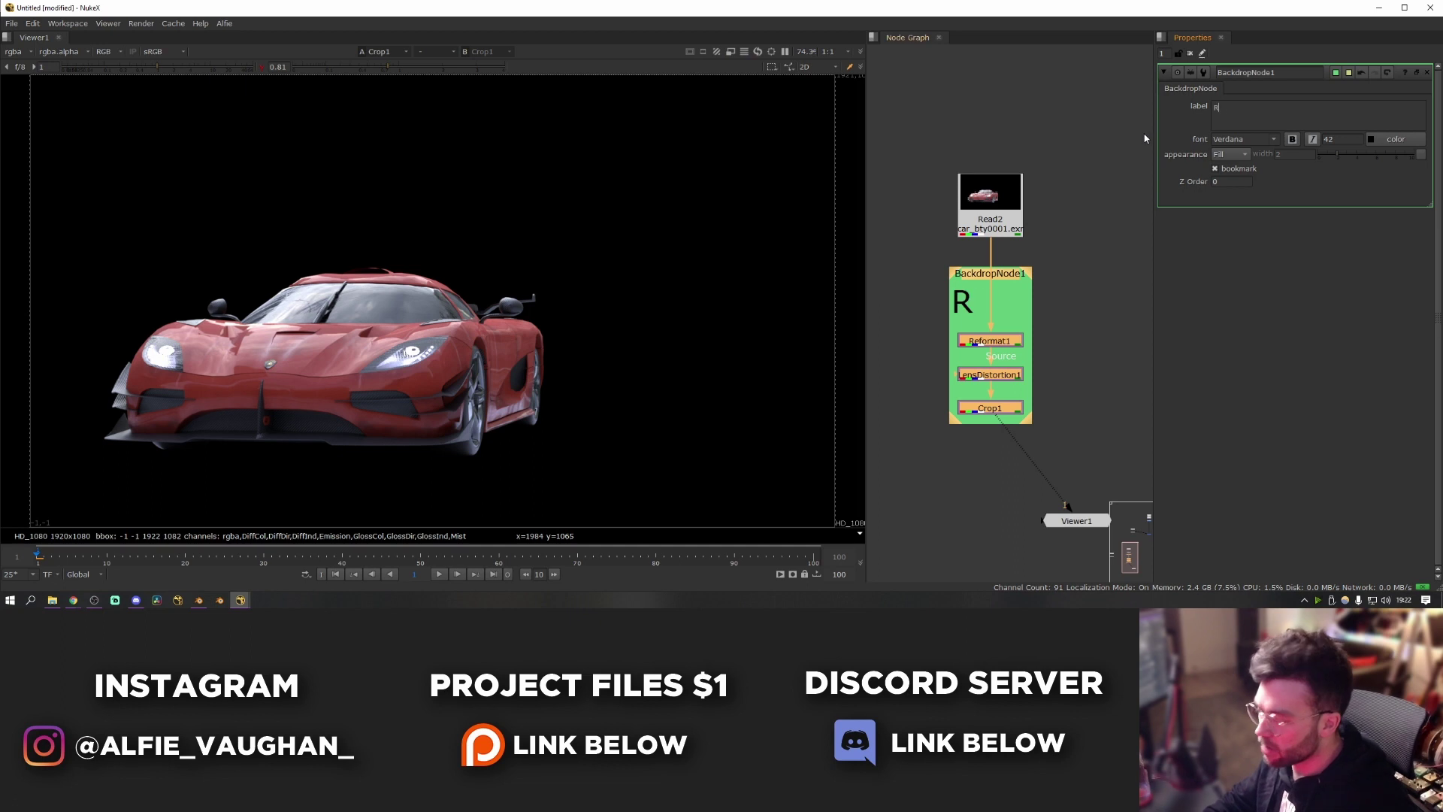
pyautogui.write('D')
pyautogui.click(1292, 139)
pyautogui.moveTo(998, 219); pyautogui.dragTo(998, 177)
pyautogui.click(1020, 273)
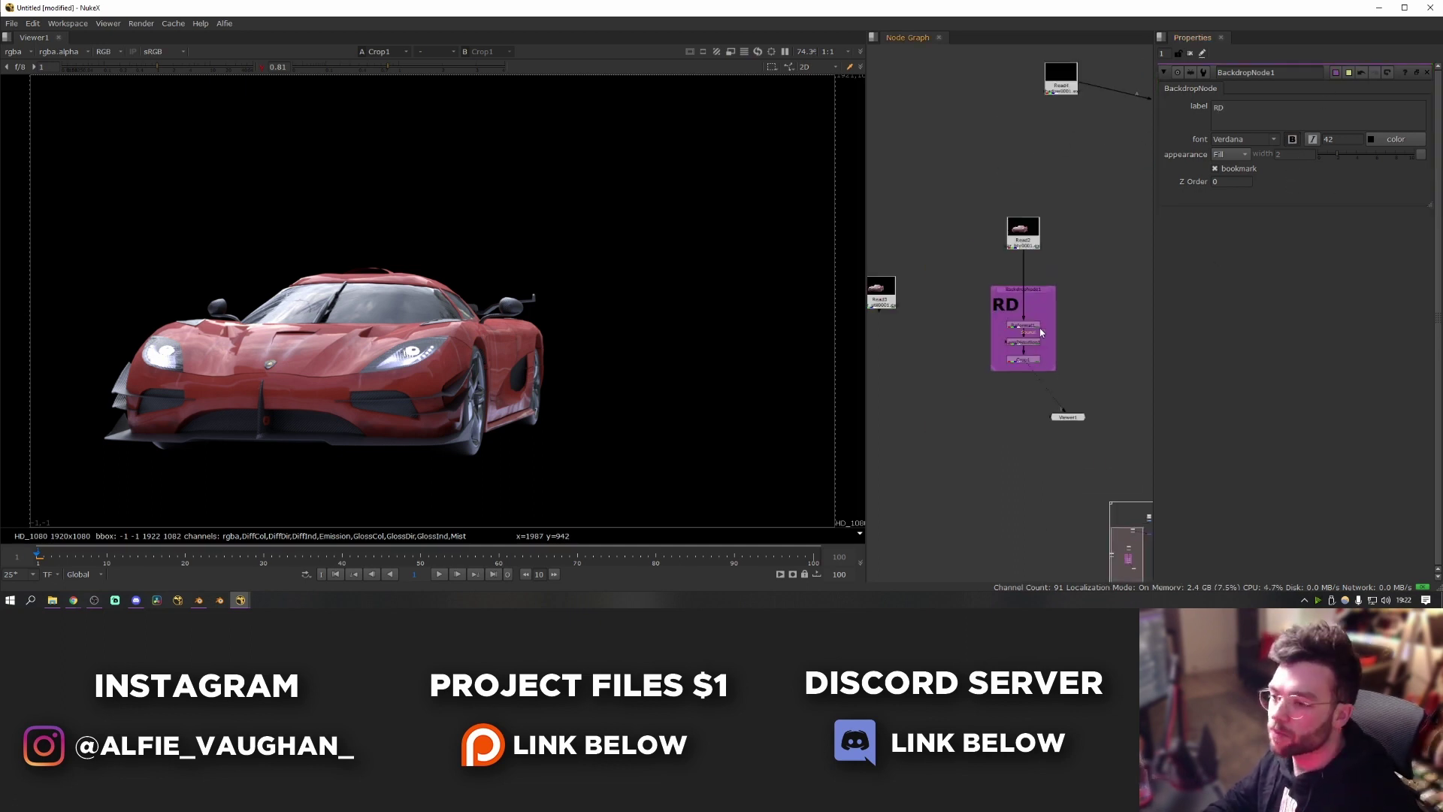
# Duplicate the RD backdrop with its nodes and insert the copy between the shadow render and its Merge.
pyautogui.scroll(3, 1040, 331)
pyautogui.moveTo(1068, 279); pyautogui.dragTo(966, 324, button='middle')
pyautogui.click(960, 298)
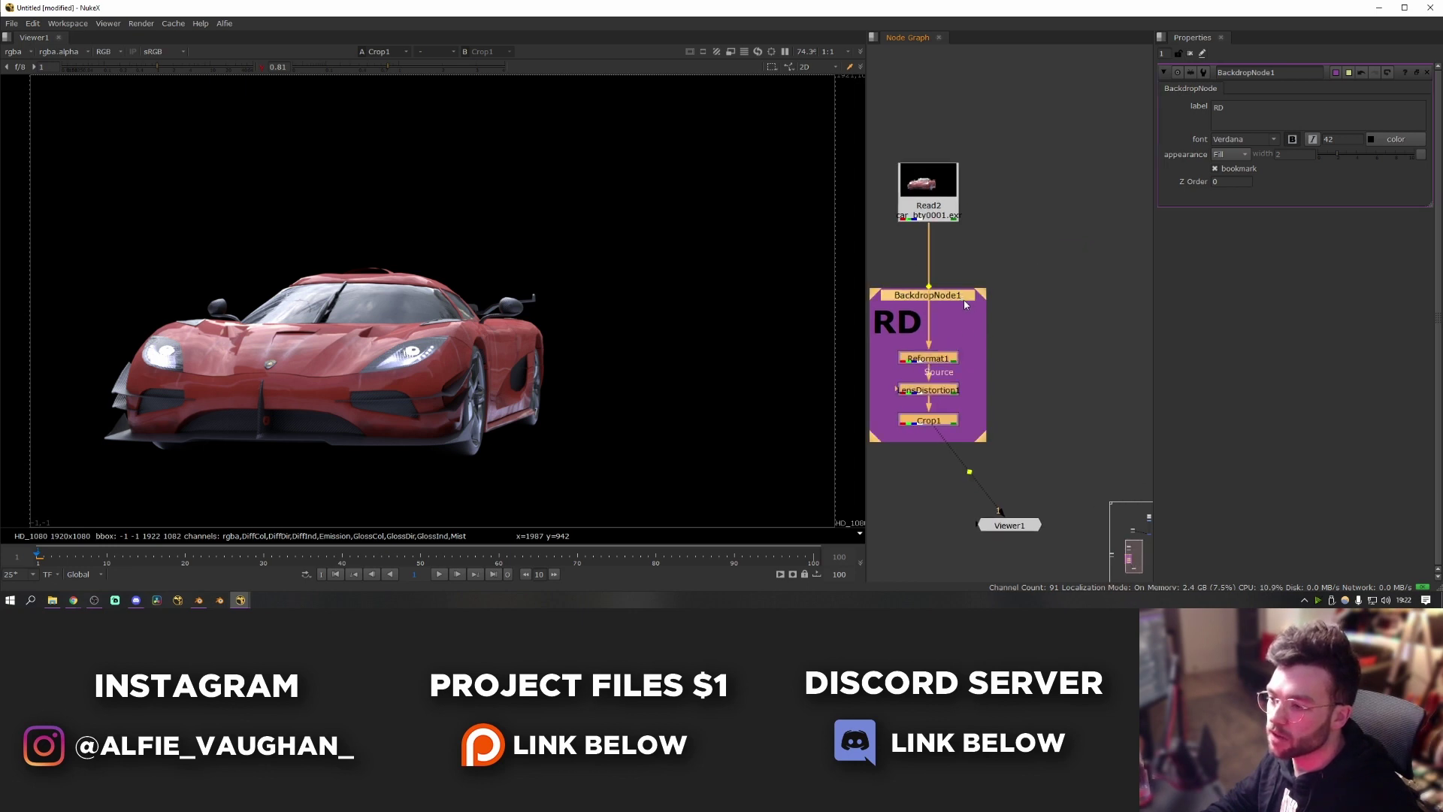
pyautogui.scroll(-4, 962, 451)
pyautogui.hotkey('ctrl', 'c')
pyautogui.hotkey('ctrl', 'v')
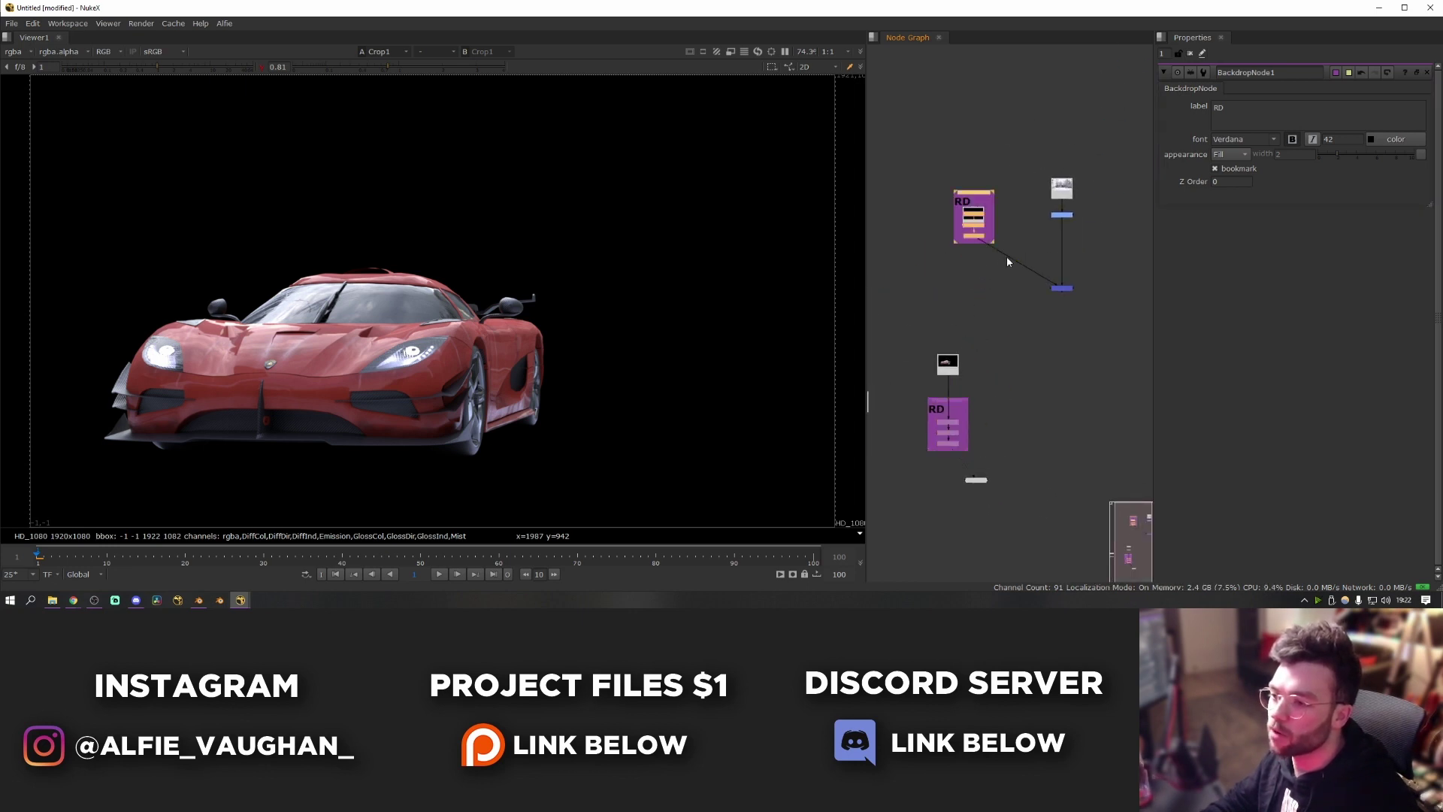
pyautogui.scroll(3, 969, 209)
pyautogui.moveTo(990, 238); pyautogui.dragTo(987, 318)
pyautogui.click(1060, 286)
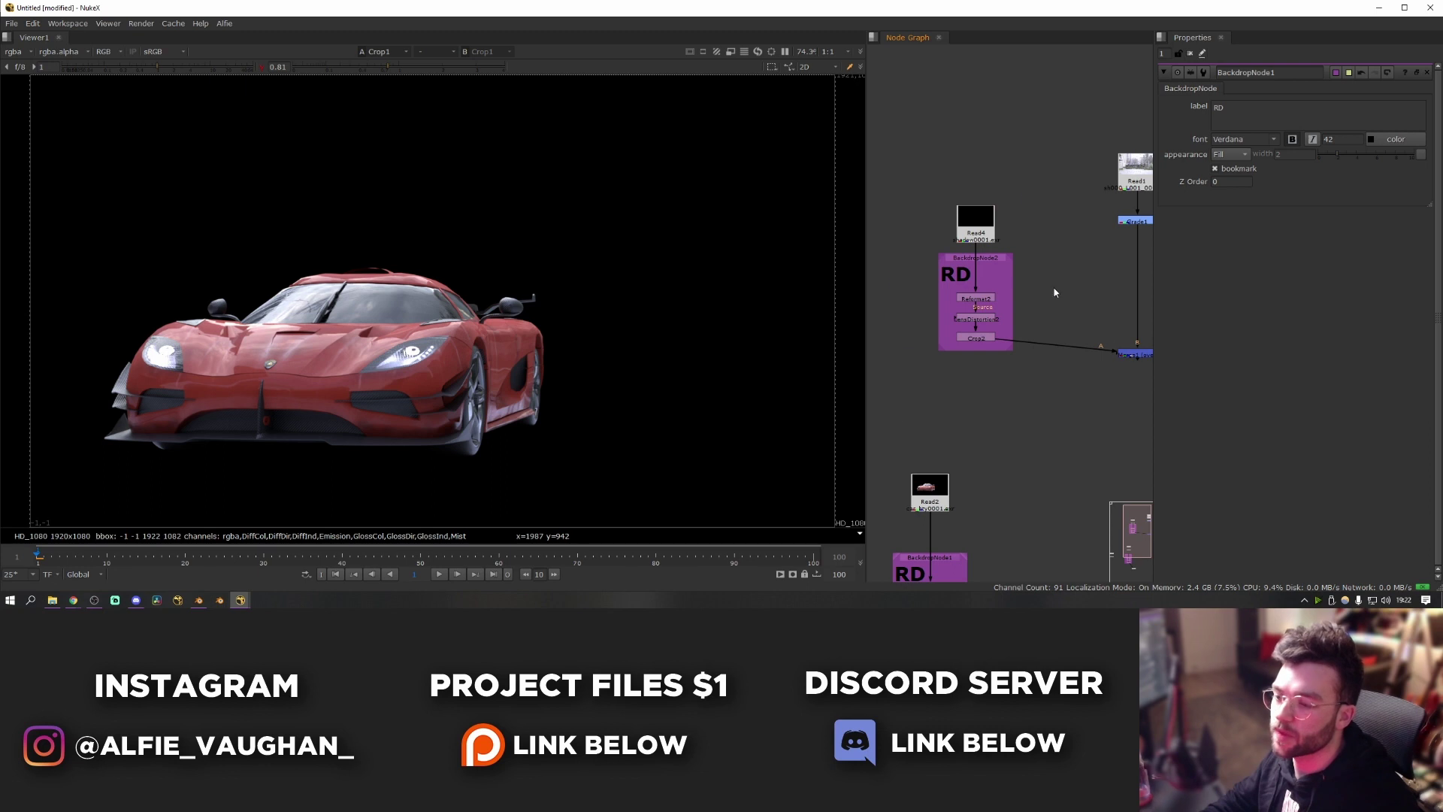
# View the shadow Merge and toggle the shadow's RD nodes off and on to compare the shadow's placement.
pyautogui.scroll(-3, 1054, 293)
pyautogui.click(1037, 334)
pyautogui.press('1')
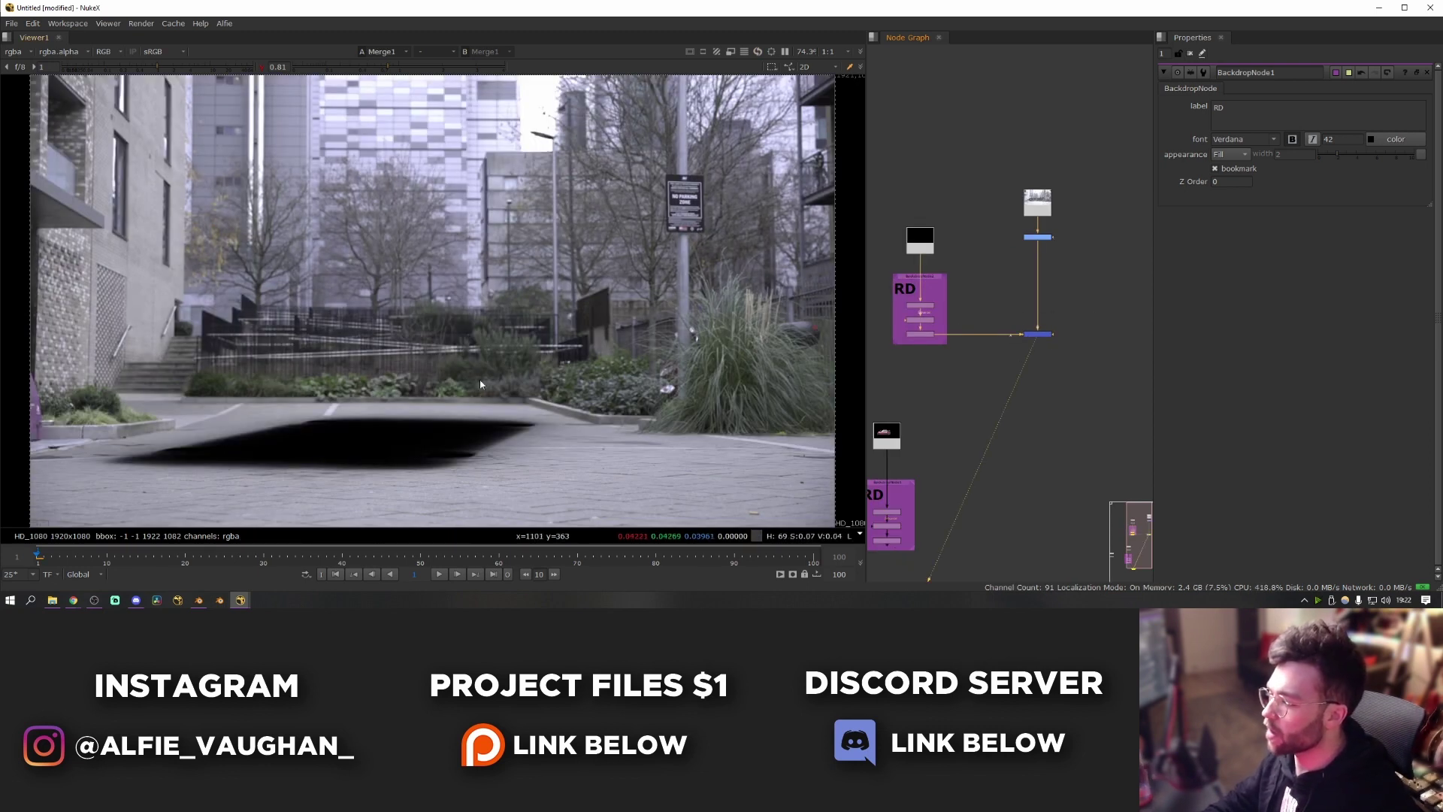
pyautogui.moveTo(897, 297); pyautogui.dragTo(956, 354)
pyautogui.press('d')
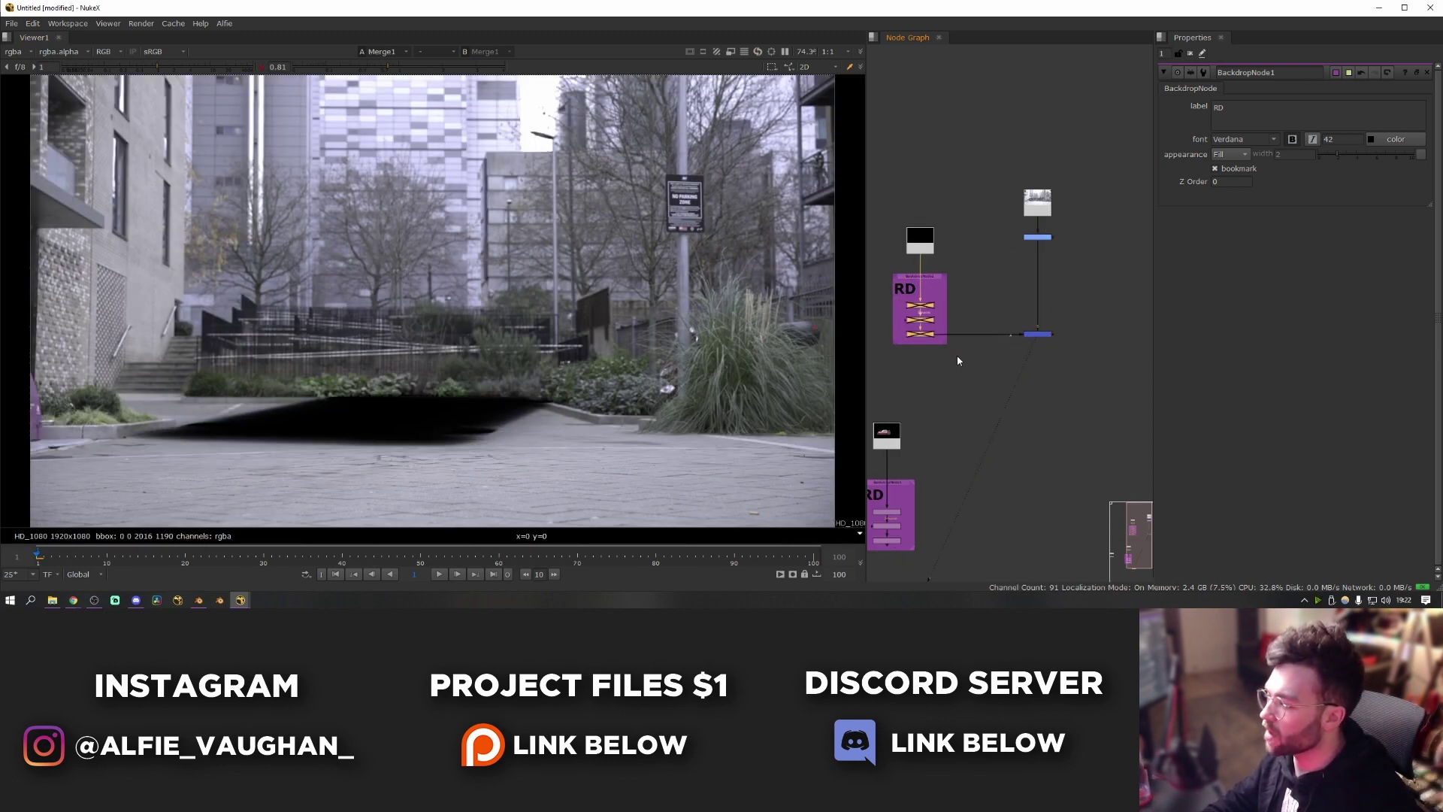
pyautogui.press('d')
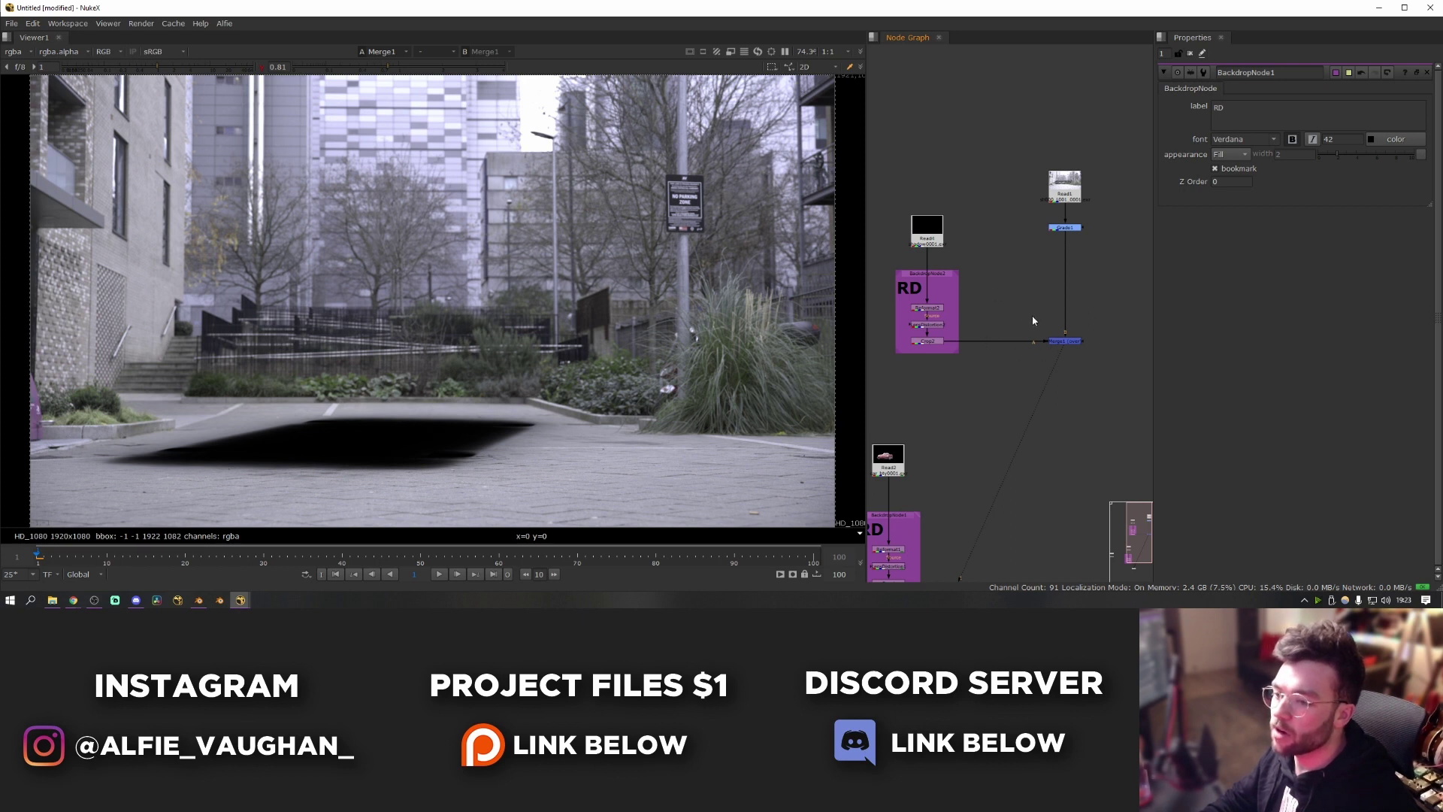
# Replace the shadow Merge with a ColorCorrect below the plate's Grade, masked by the shadow branch's Crop output.
pyautogui.click(1065, 341)
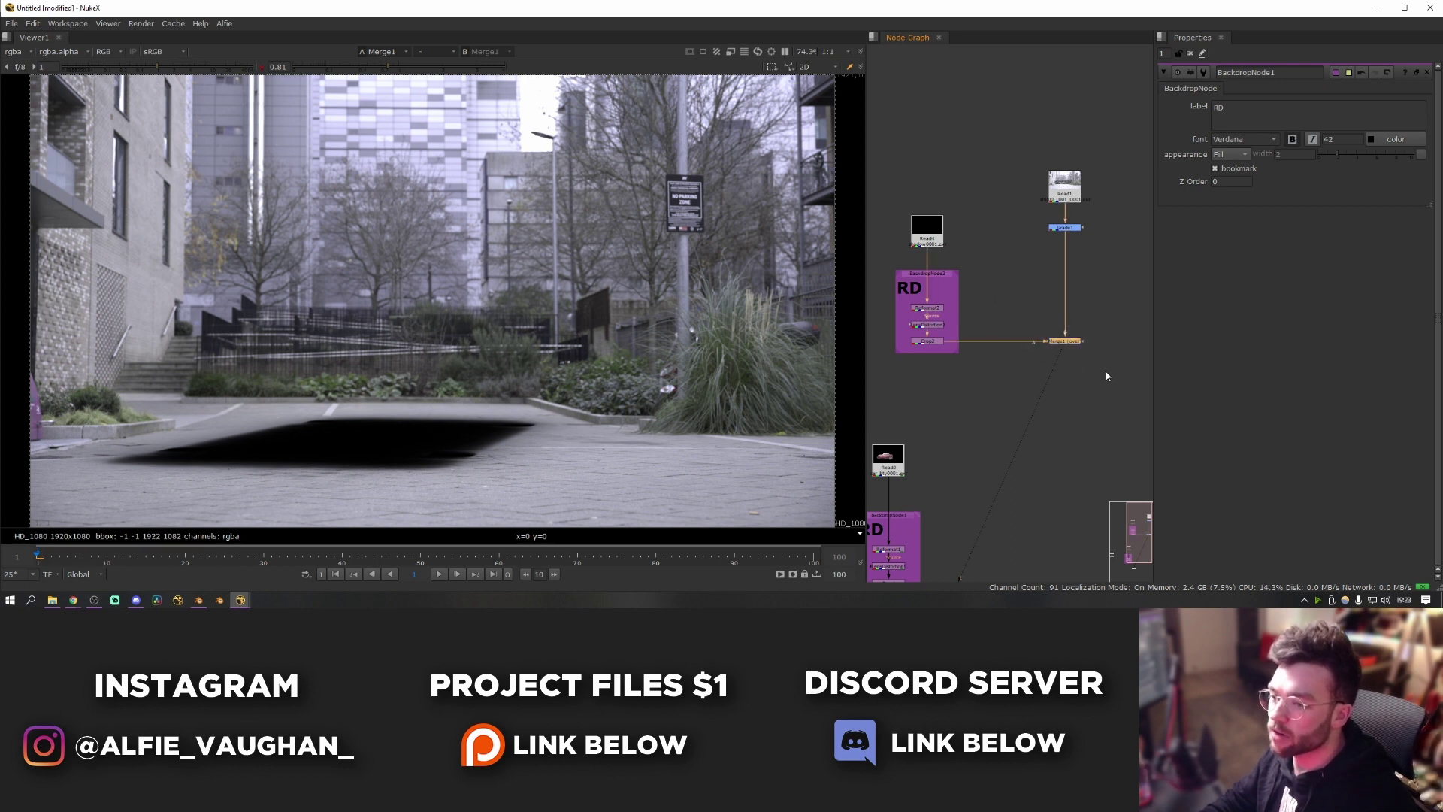
pyautogui.press('Delete')
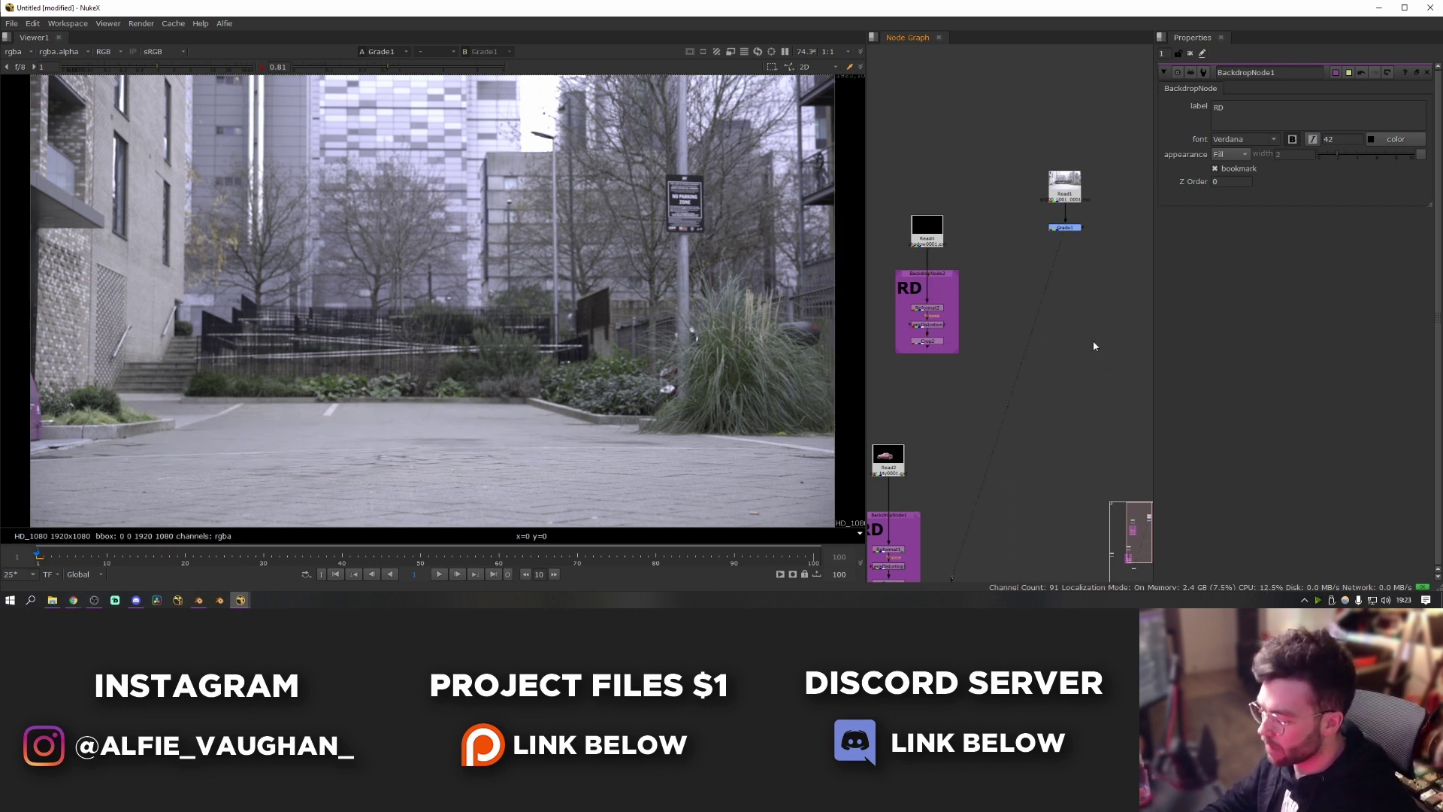
pyautogui.press('c')
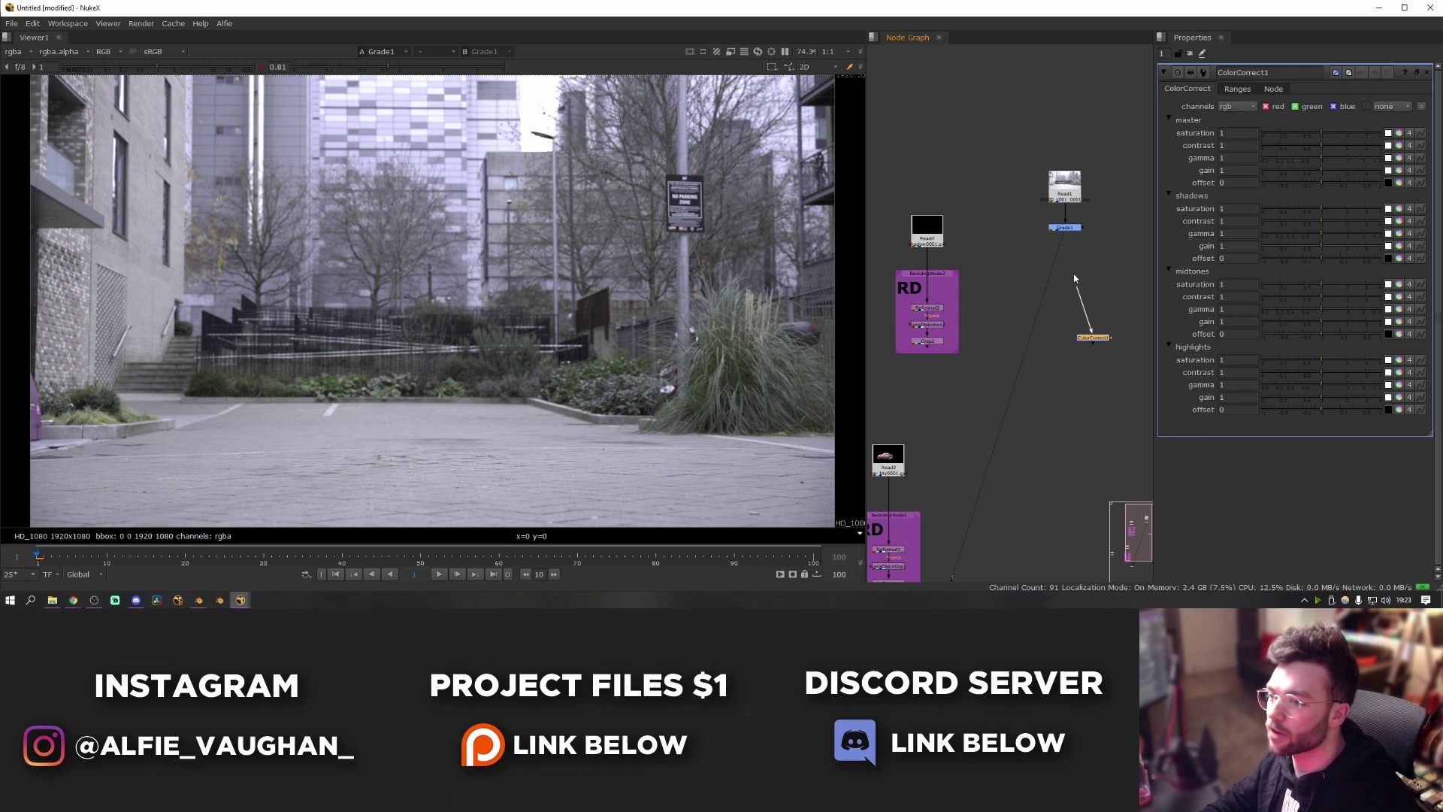
pyautogui.moveTo(1097, 338); pyautogui.dragTo(889, 309)
pyautogui.scroll(3, 1090, 348)
pyautogui.moveTo(915, 308); pyautogui.dragTo(995, 323, button='middle')
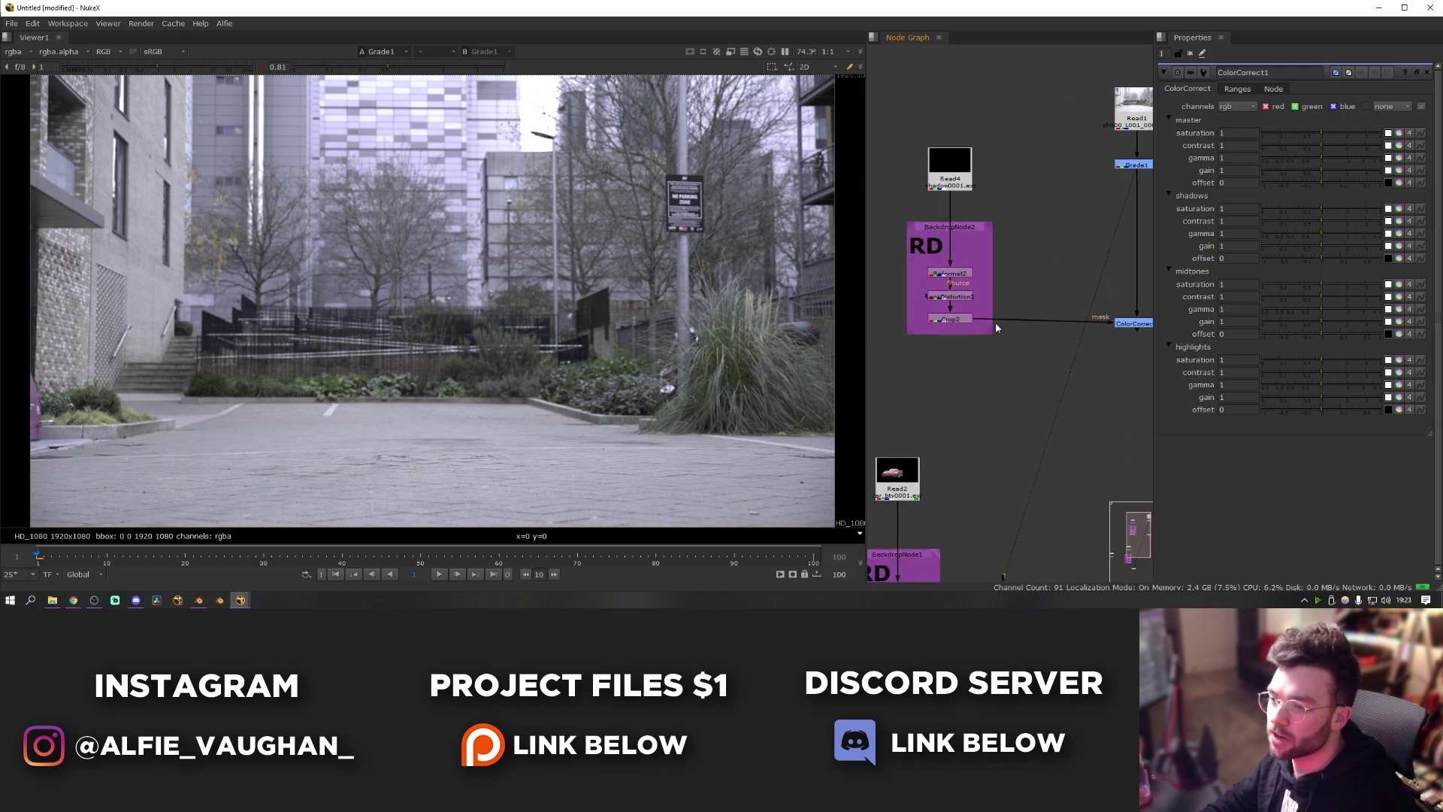
pyautogui.scroll(3, 994, 319)
pyautogui.scroll(-5, 994, 319)
pyautogui.moveTo(1105, 347); pyautogui.dragTo(996, 341, button='middle')
# View the ColorCorrect and darken the masked shadow with master gain 0.07 and contrast 0.64.
pyautogui.click(1021, 315)
pyautogui.press('1')
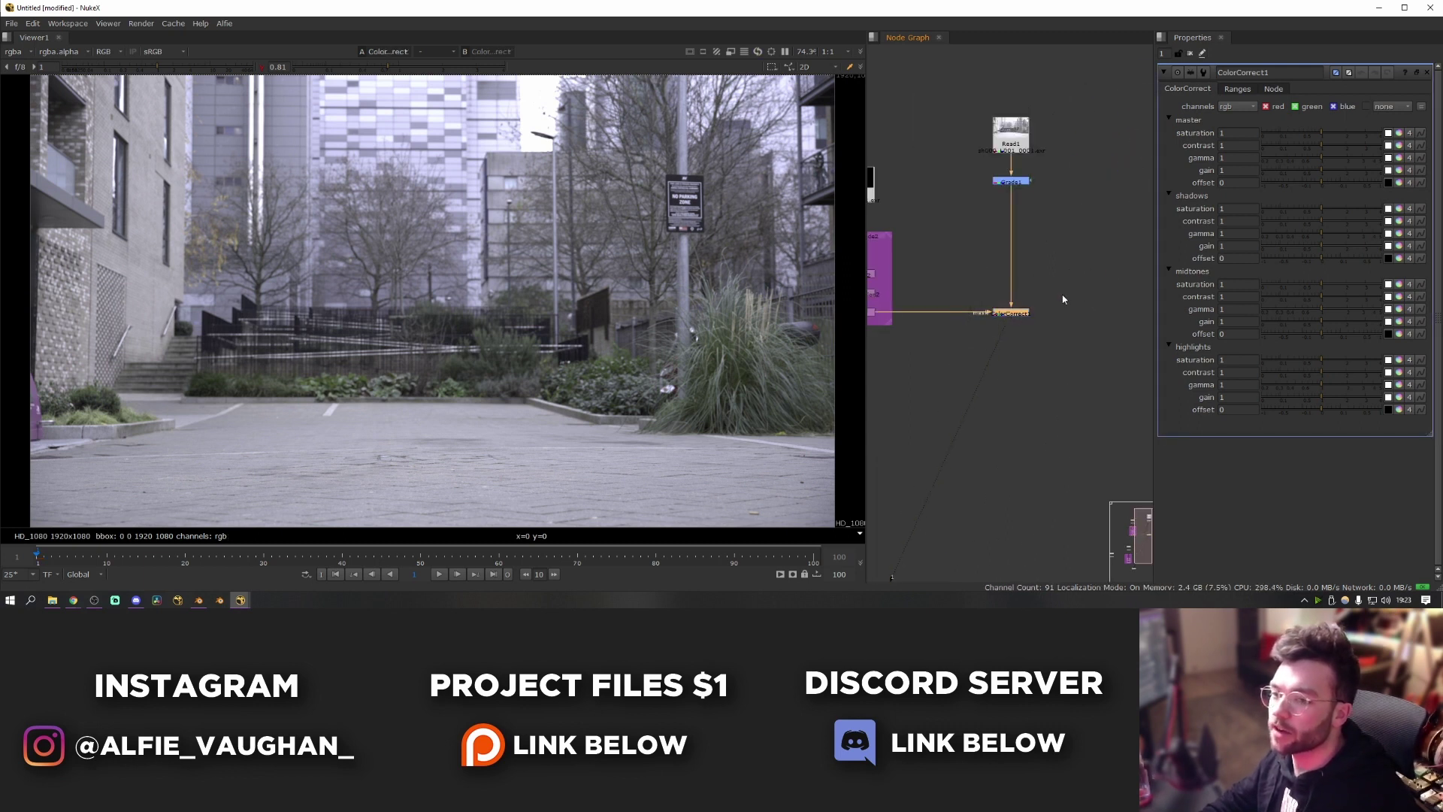
pyautogui.moveTo(1302, 178); pyautogui.dragTo(1277, 178)
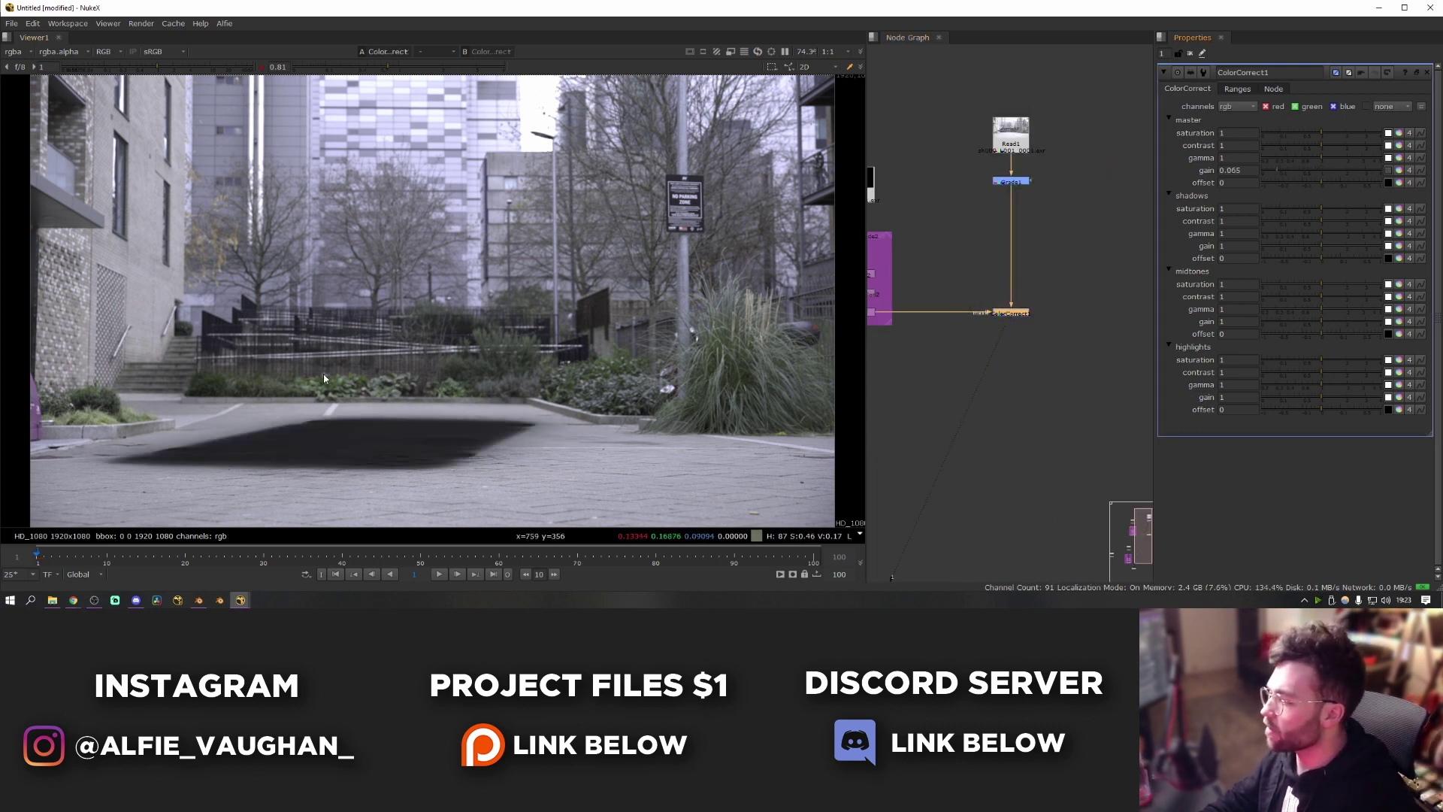
pyautogui.moveTo(1272, 175)
pyautogui.mouseDown()
pyautogui.moveTo(1313, 149)
pyautogui.moveTo(1274, 170)
pyautogui.mouseUp()
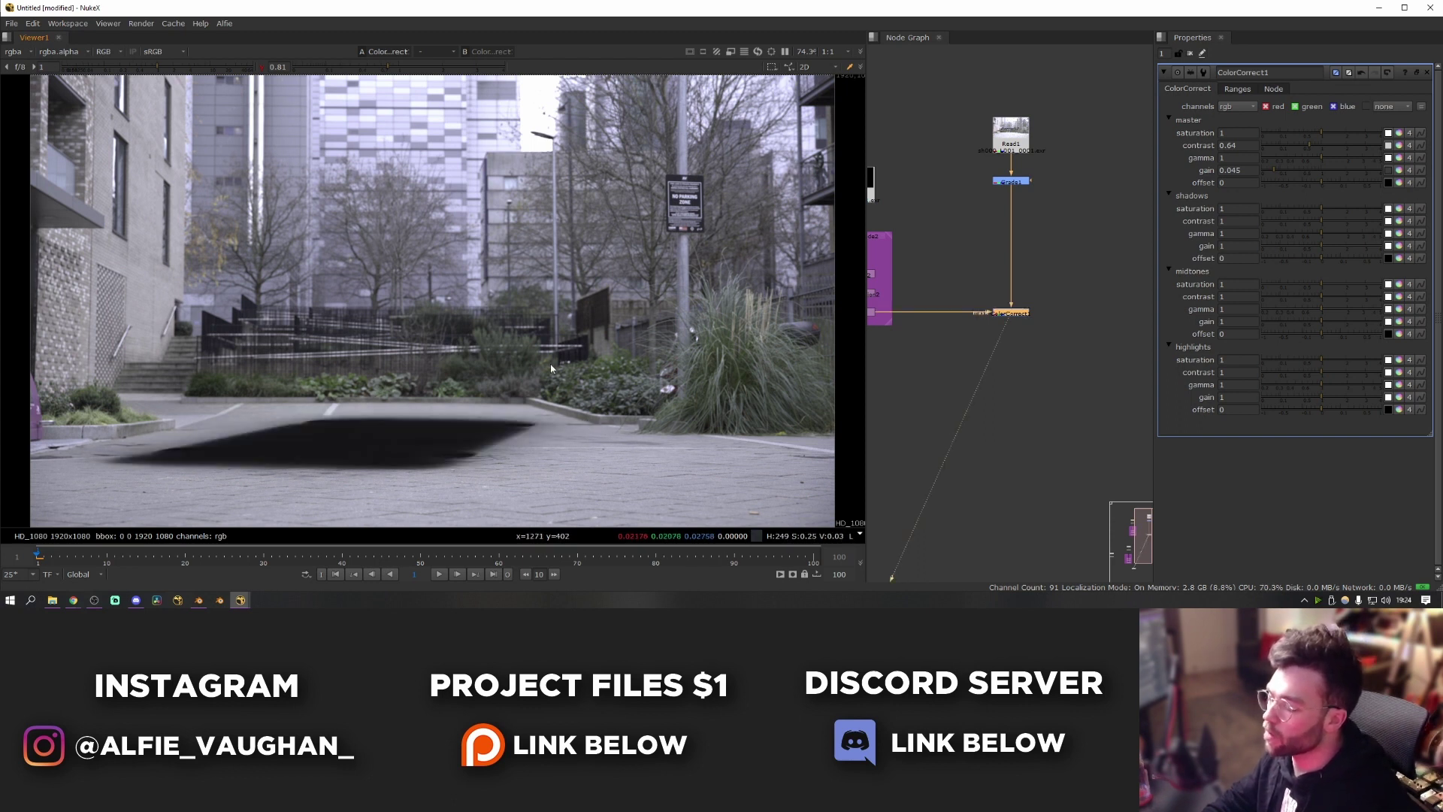
pyautogui.moveTo(550, 364); pyautogui.dragTo(686, 326, button='middle')
pyautogui.press('f')
pyautogui.click(1279, 172)
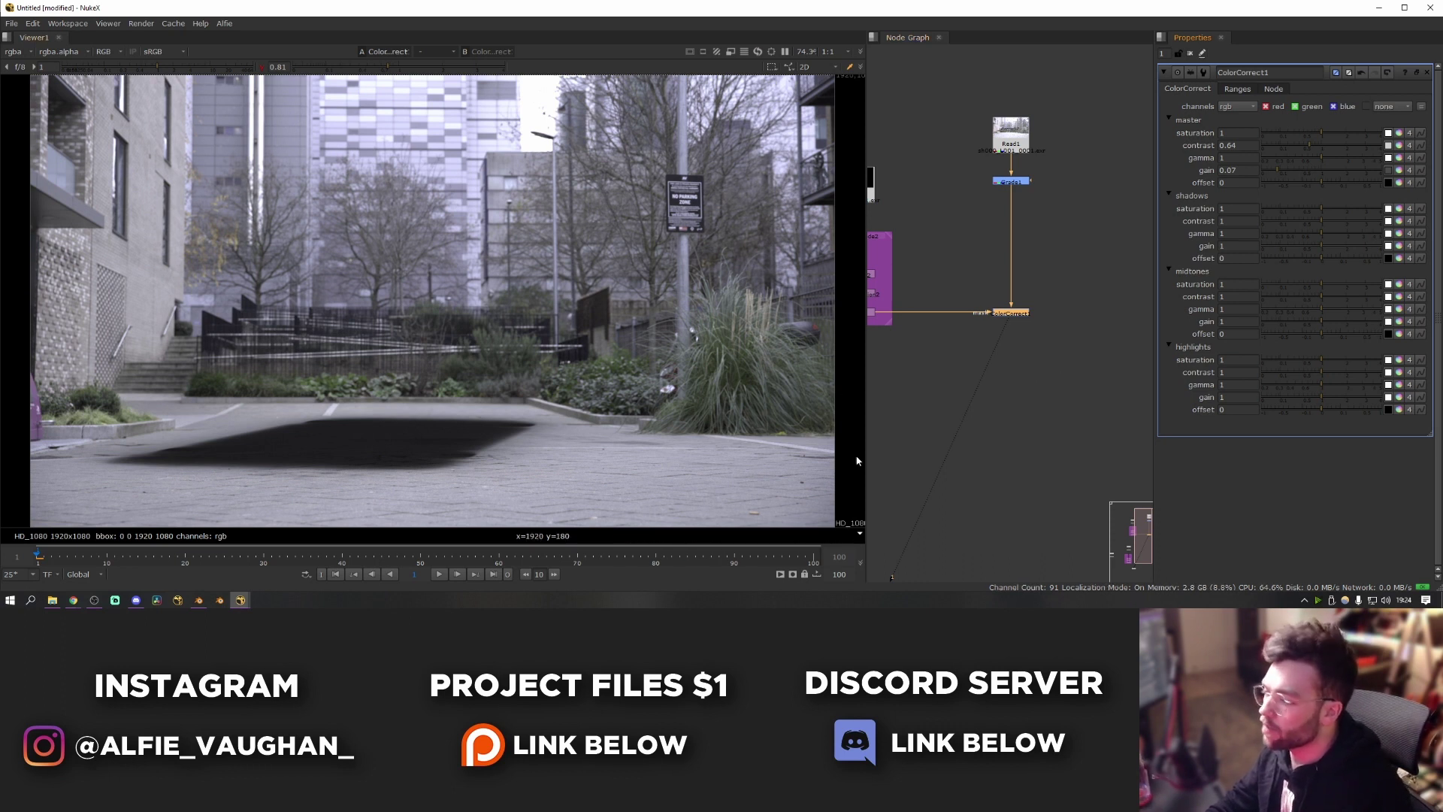
pyautogui.click(1019, 409)
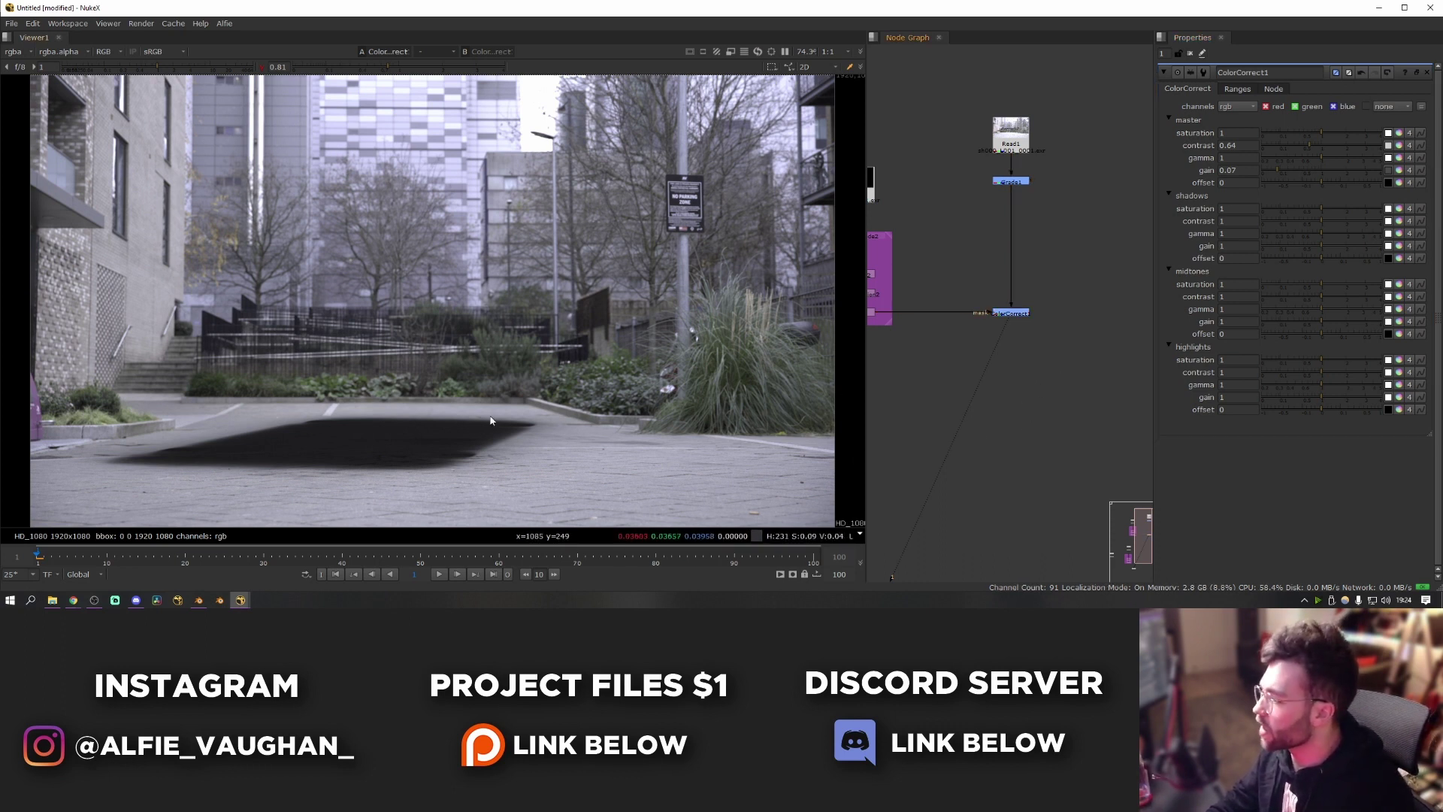
# Add a Merge set to over, with the car's RD branch as A over the shadowed plate.
pyautogui.scroll(-6, 1065, 358)
pyautogui.scroll(5, 950, 481)
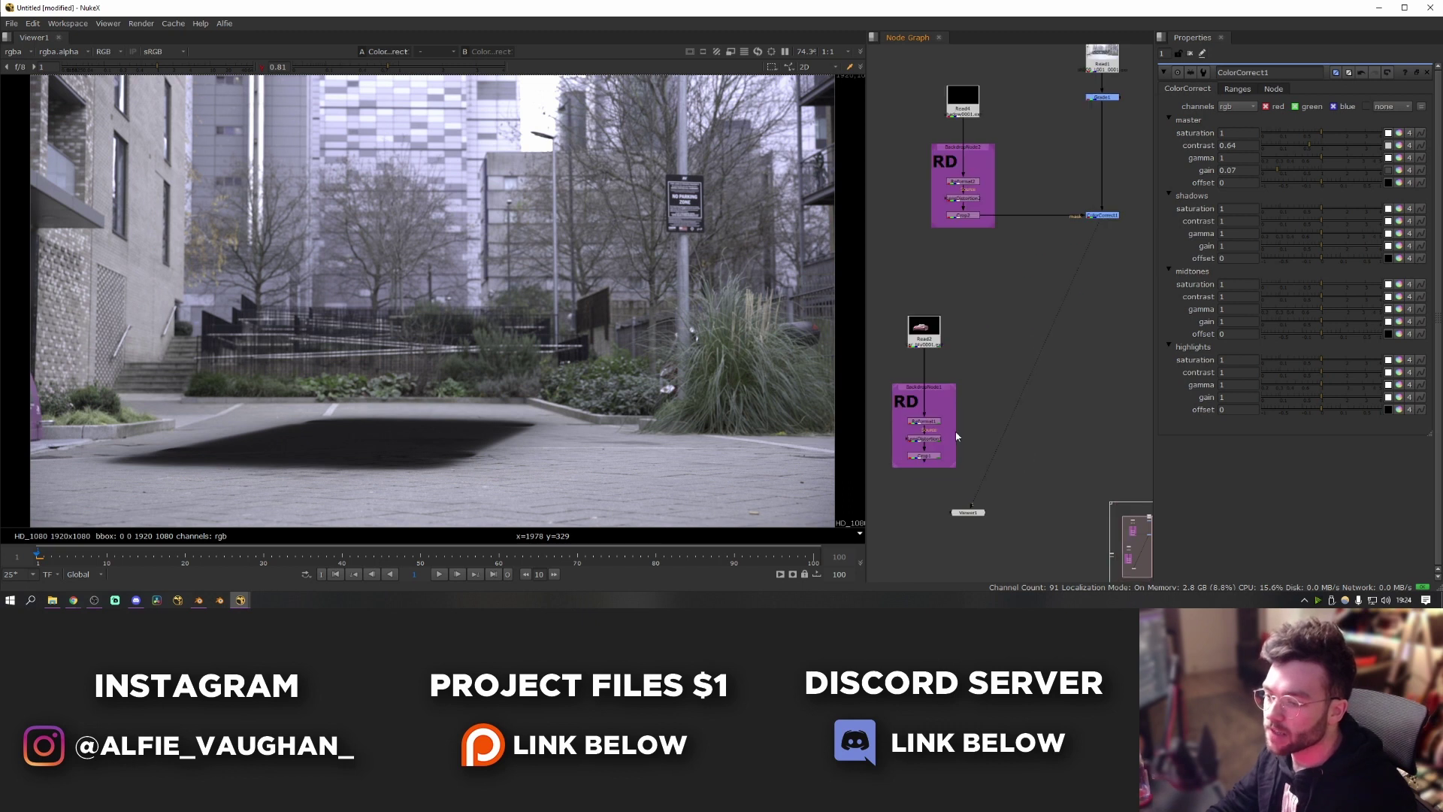
pyautogui.moveTo(956, 435); pyautogui.dragTo(984, 365, button='middle')
pyautogui.moveTo(1100, 381); pyautogui.dragTo(1048, 382, button='middle')
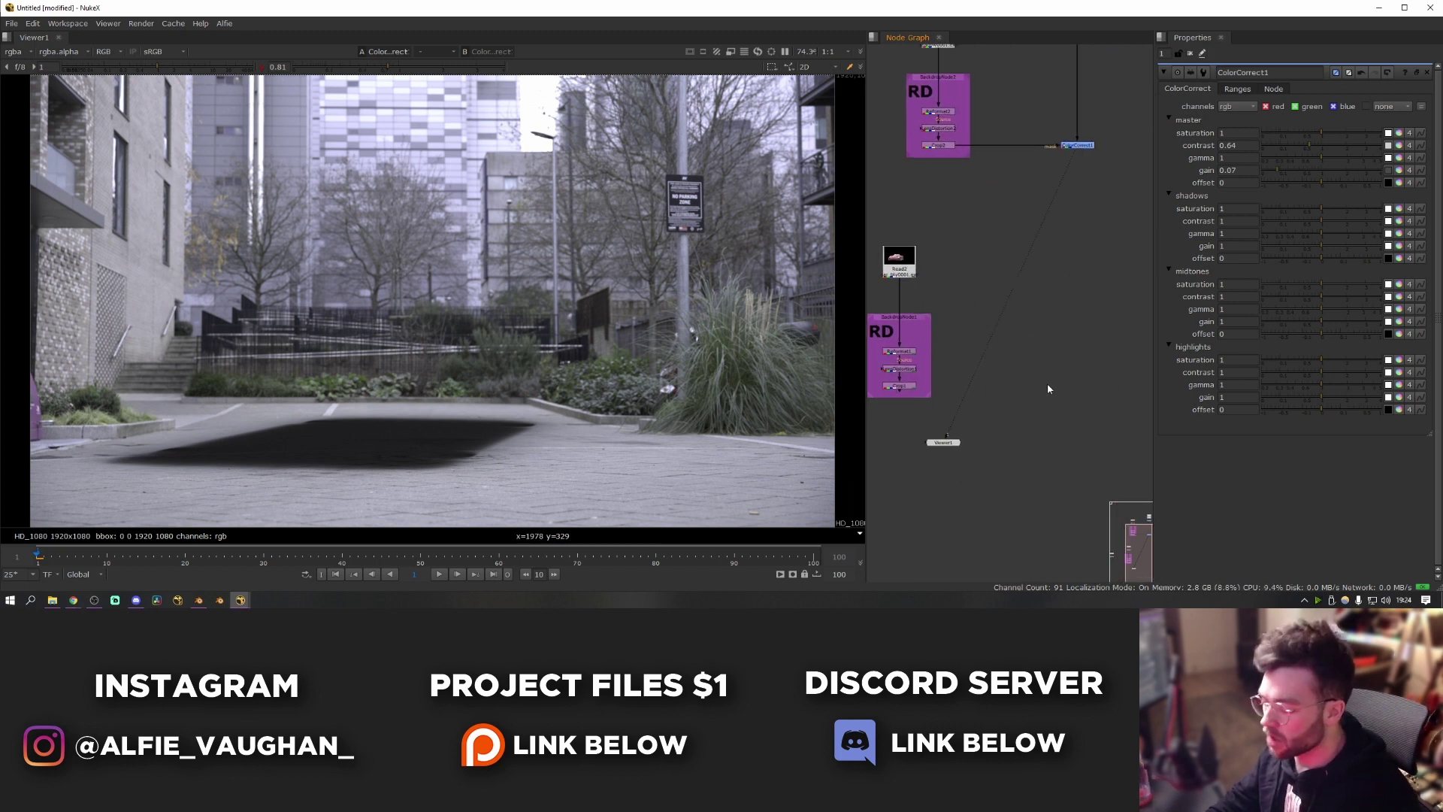
pyautogui.press('m')
pyautogui.moveTo(1051, 374); pyautogui.dragTo(899, 388)
pyautogui.moveTo(1077, 402); pyautogui.dragTo(1079, 406)
# Move the car's Merge further down the plate branch and view its output.
pyautogui.scroll(-3, 1079, 407)
pyautogui.moveTo(1079, 407); pyautogui.dragTo(1065, 329, button='middle')
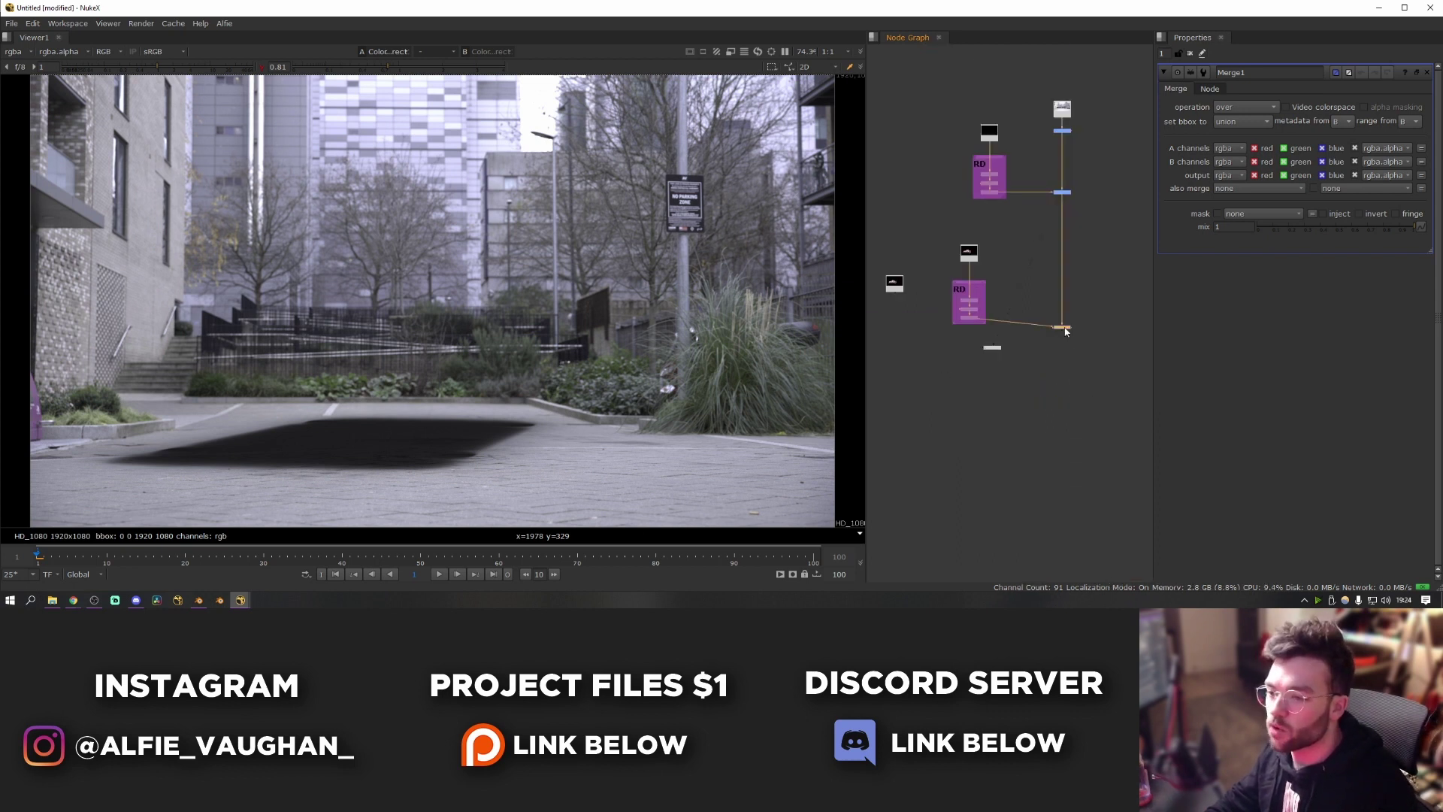
pyautogui.moveTo(1065, 329); pyautogui.dragTo(1068, 499)
pyautogui.press('1')
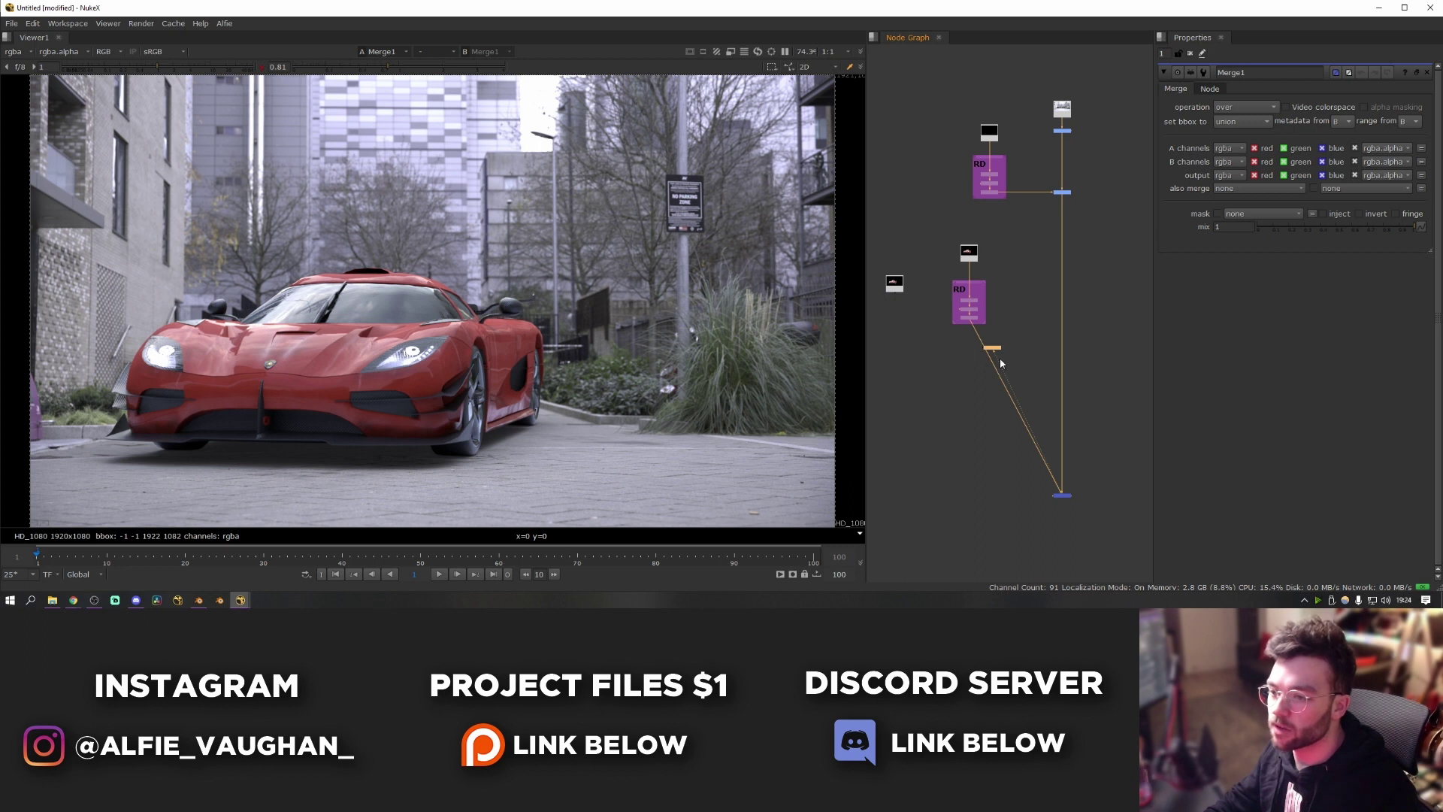
# Route the car's RD output into the Merge through a right-angled Dot and lower the RD backdrop to free space below the Read.
pyautogui.scroll(3, 974, 263)
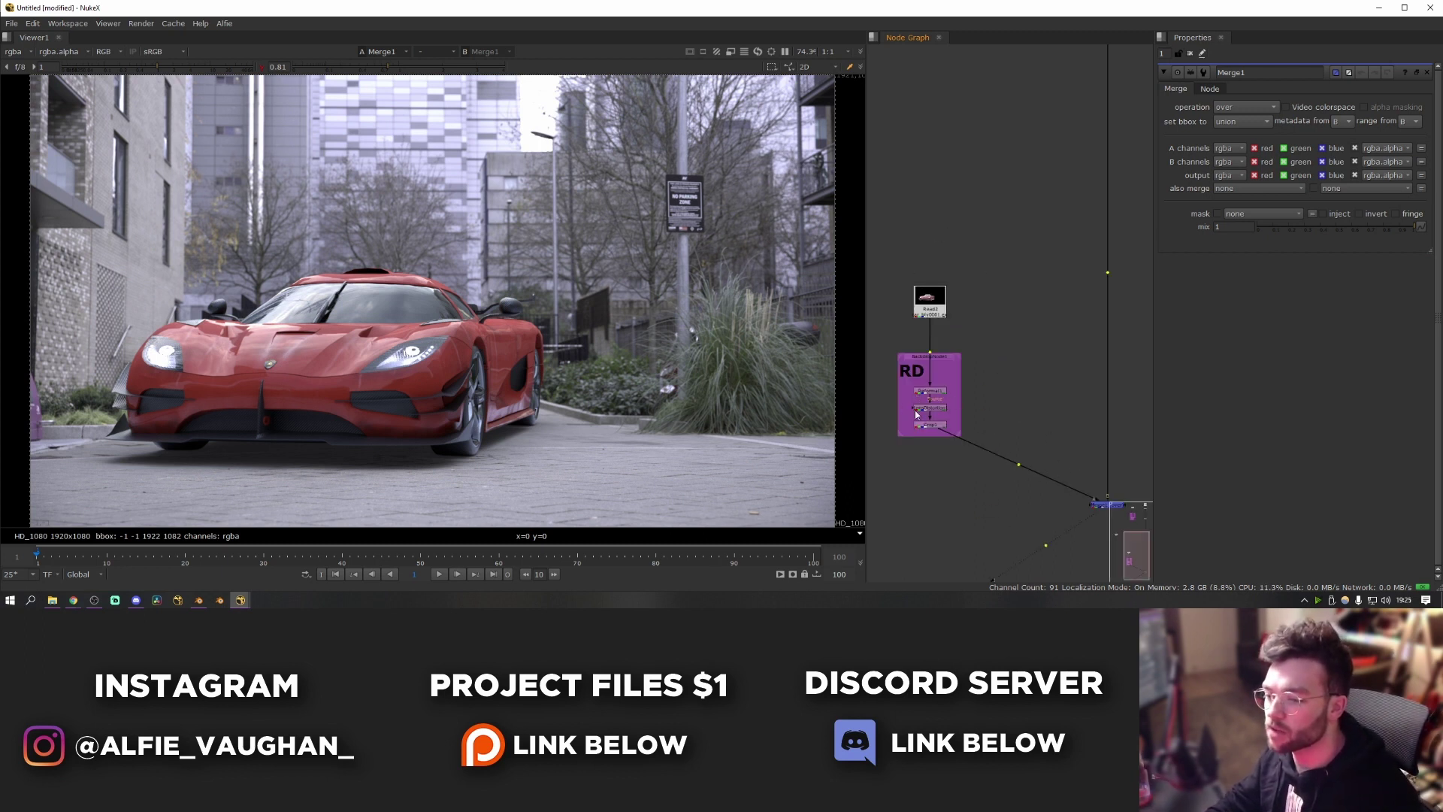
pyautogui.keyDown('ctrl'); pyautogui.moveTo(941, 431); pyautogui.dragTo(936, 506); pyautogui.keyUp('ctrl')
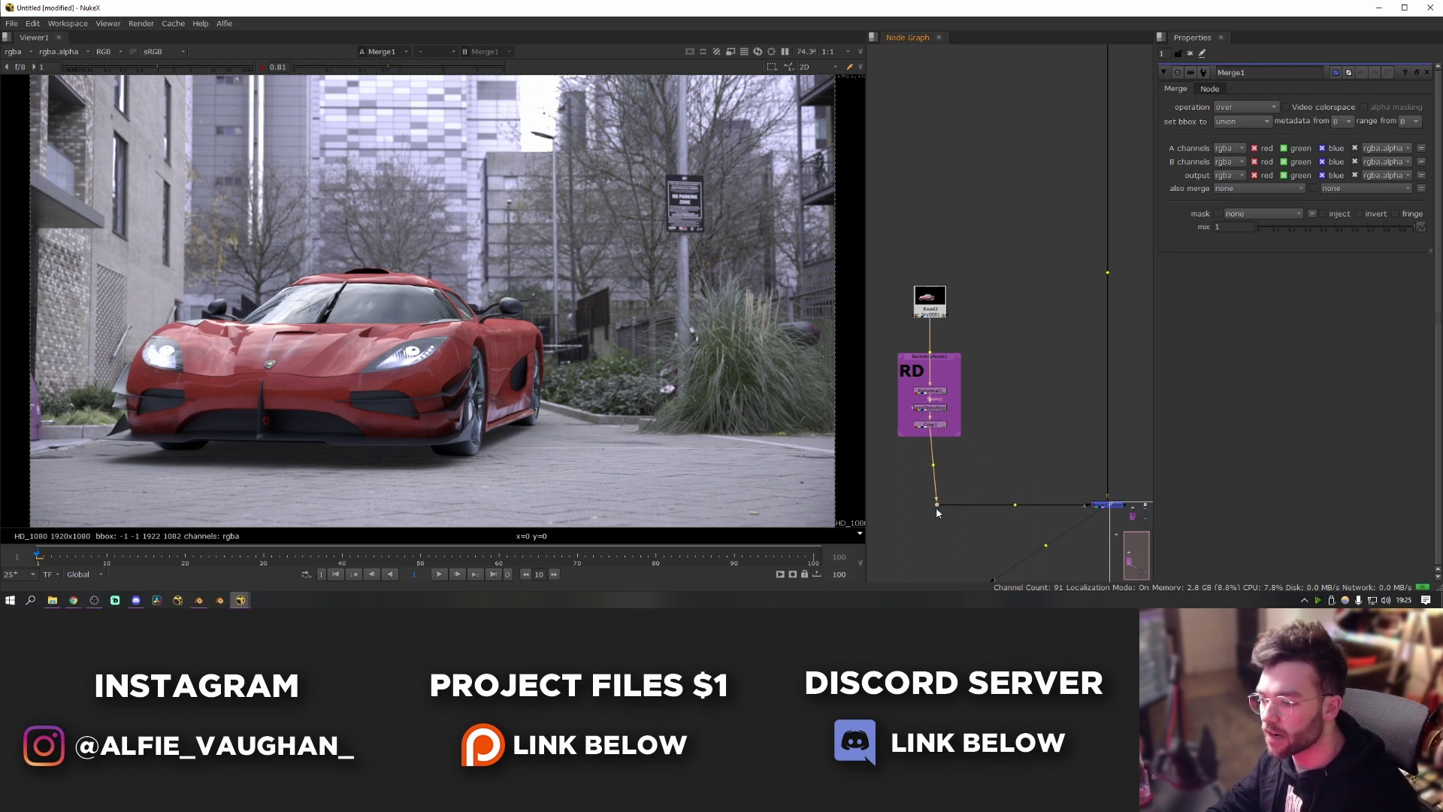
pyautogui.click(956, 495)
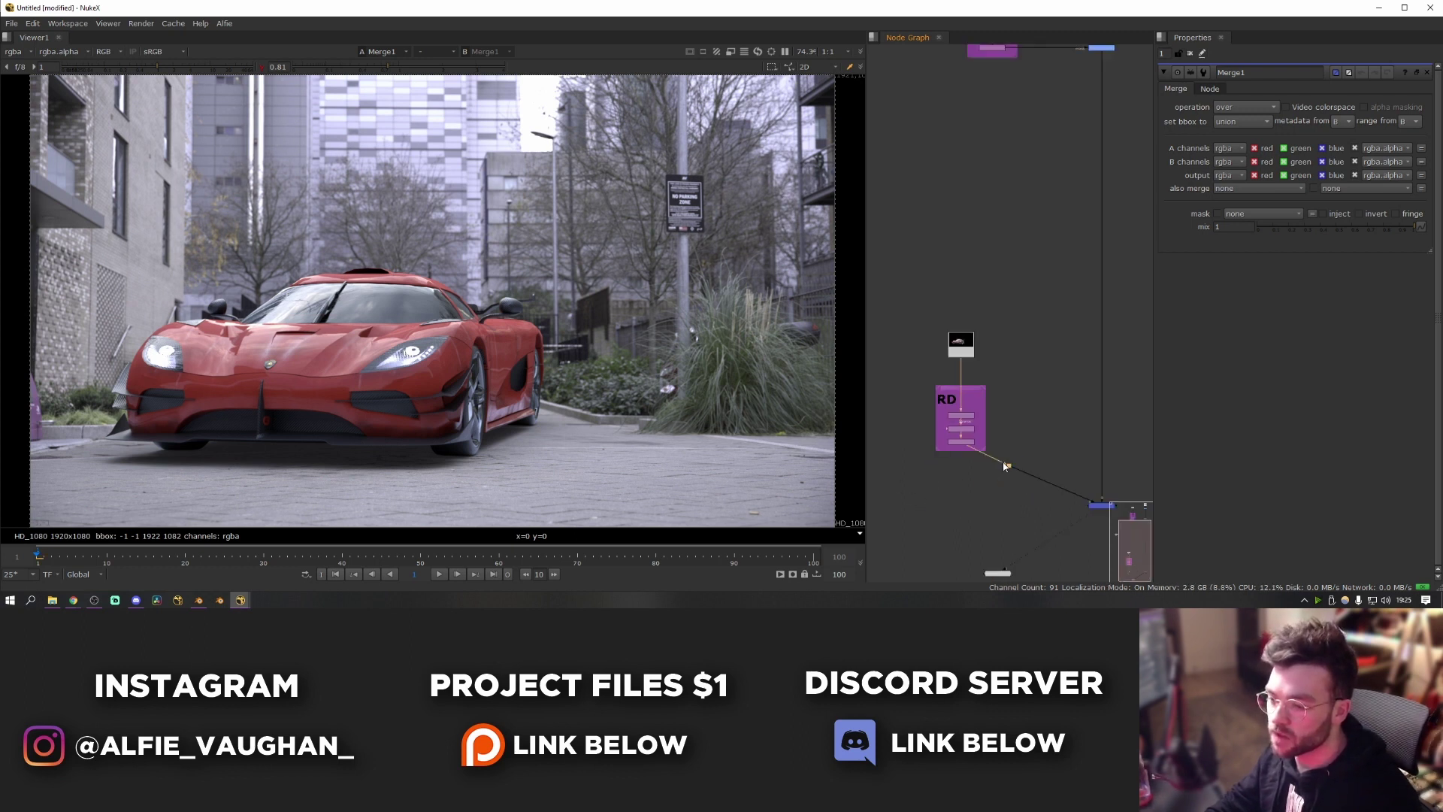
pyautogui.moveTo(1008, 469); pyautogui.dragTo(960, 508)
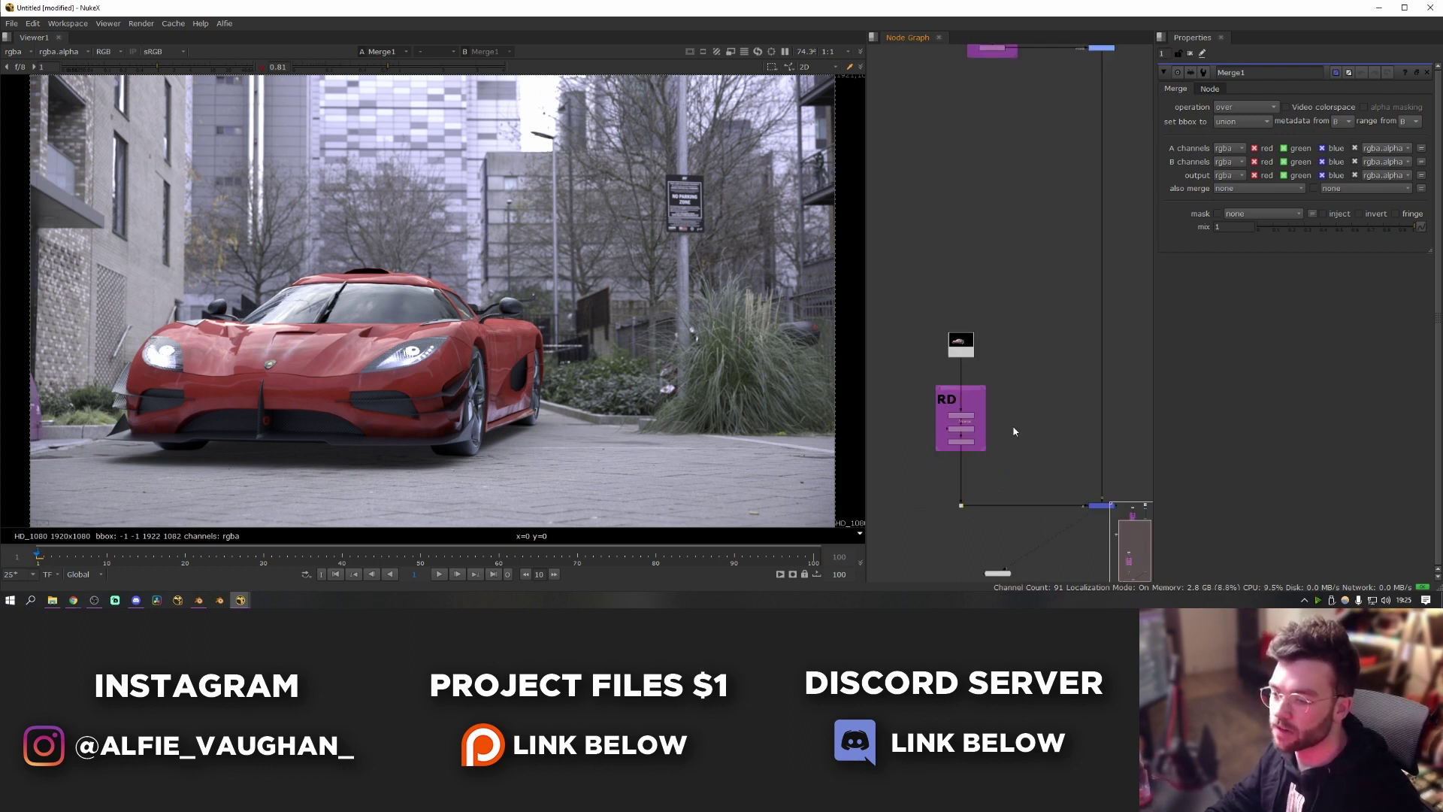
pyautogui.moveTo(971, 391); pyautogui.dragTo(973, 412)
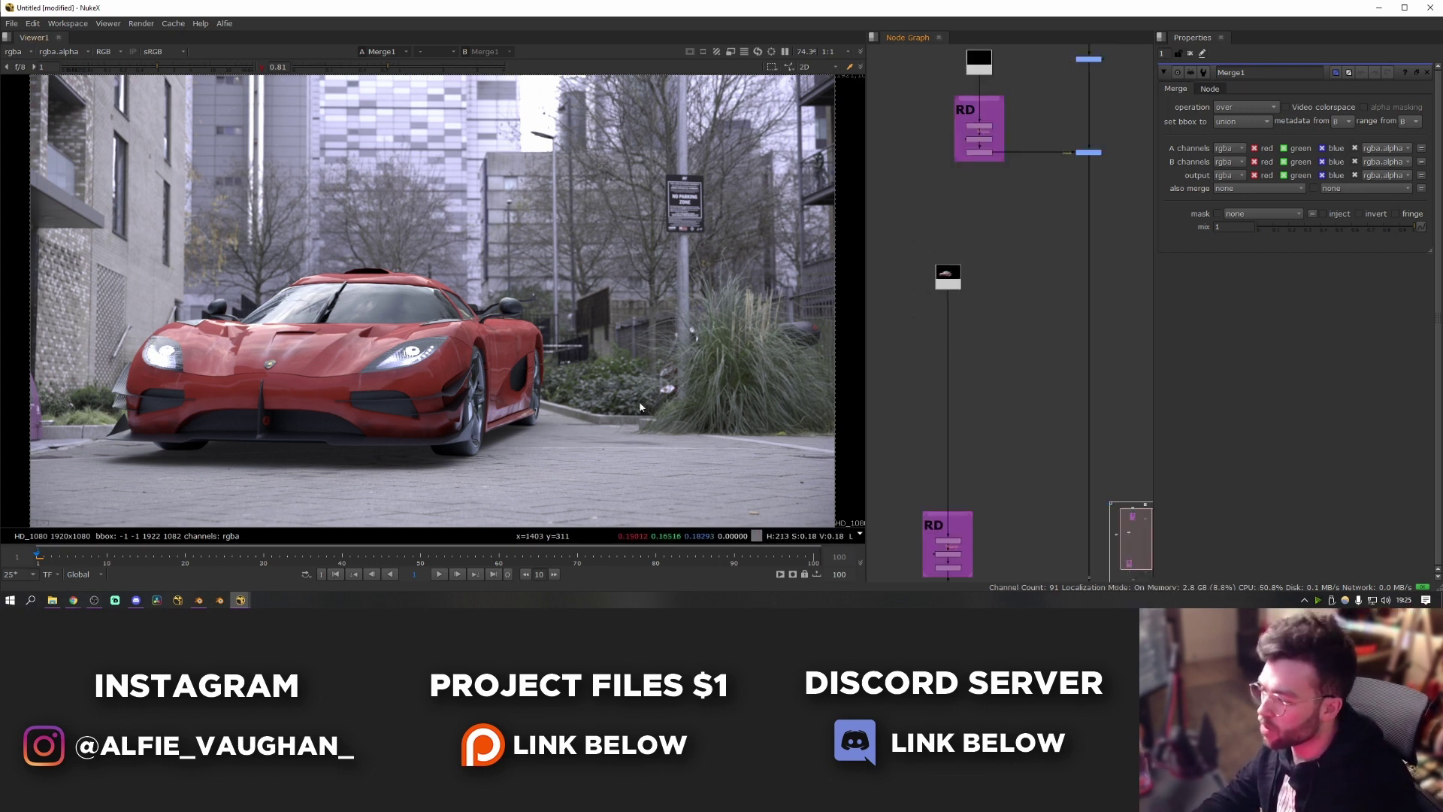
# View the car's Read, add an Unpremult directly below it, and compare the edge pixels with the node on and off.
pyautogui.moveTo(891, 154); pyautogui.dragTo(988, 236)
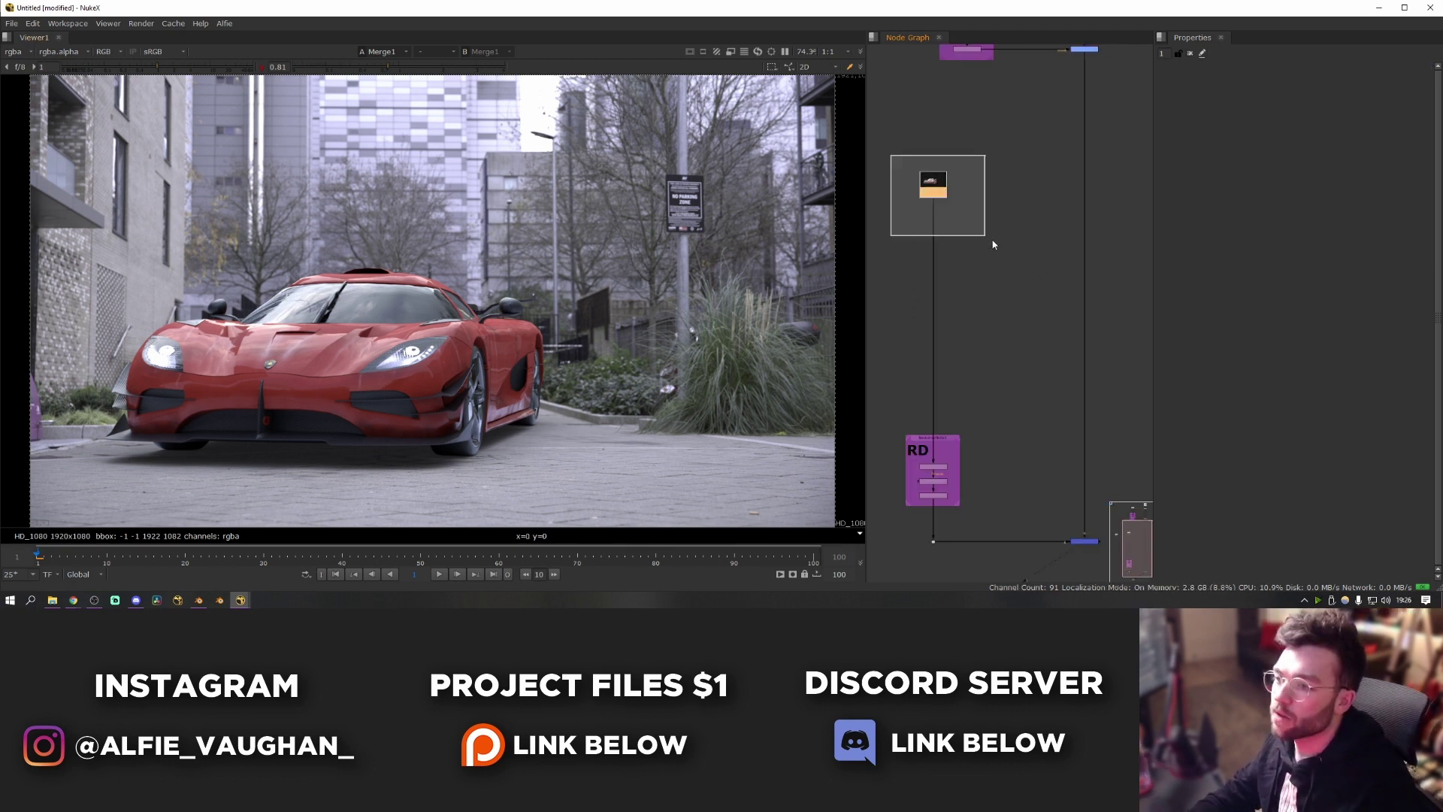
pyautogui.press('1')
pyautogui.press('Tab')
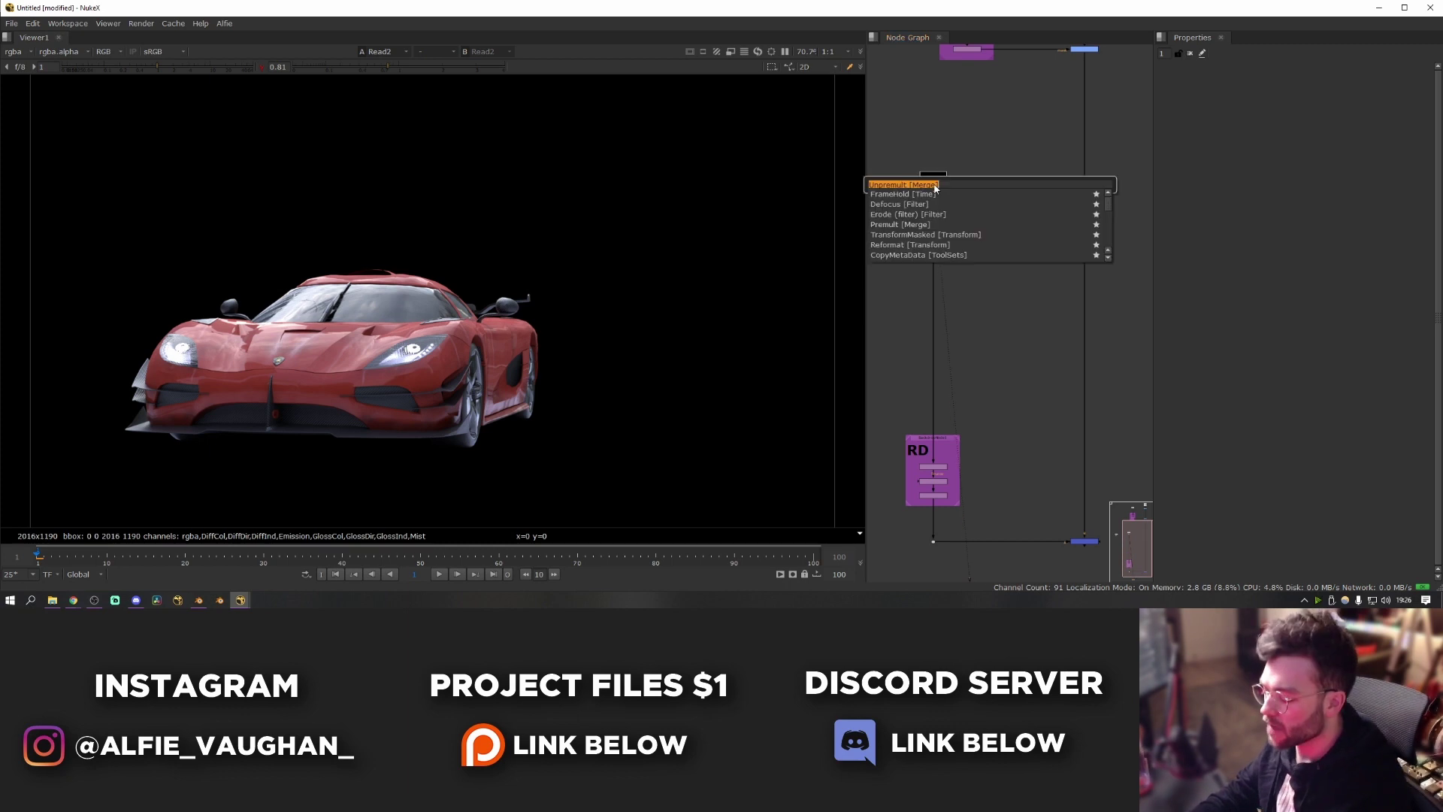
pyautogui.write('unp')
pyautogui.press('Return')
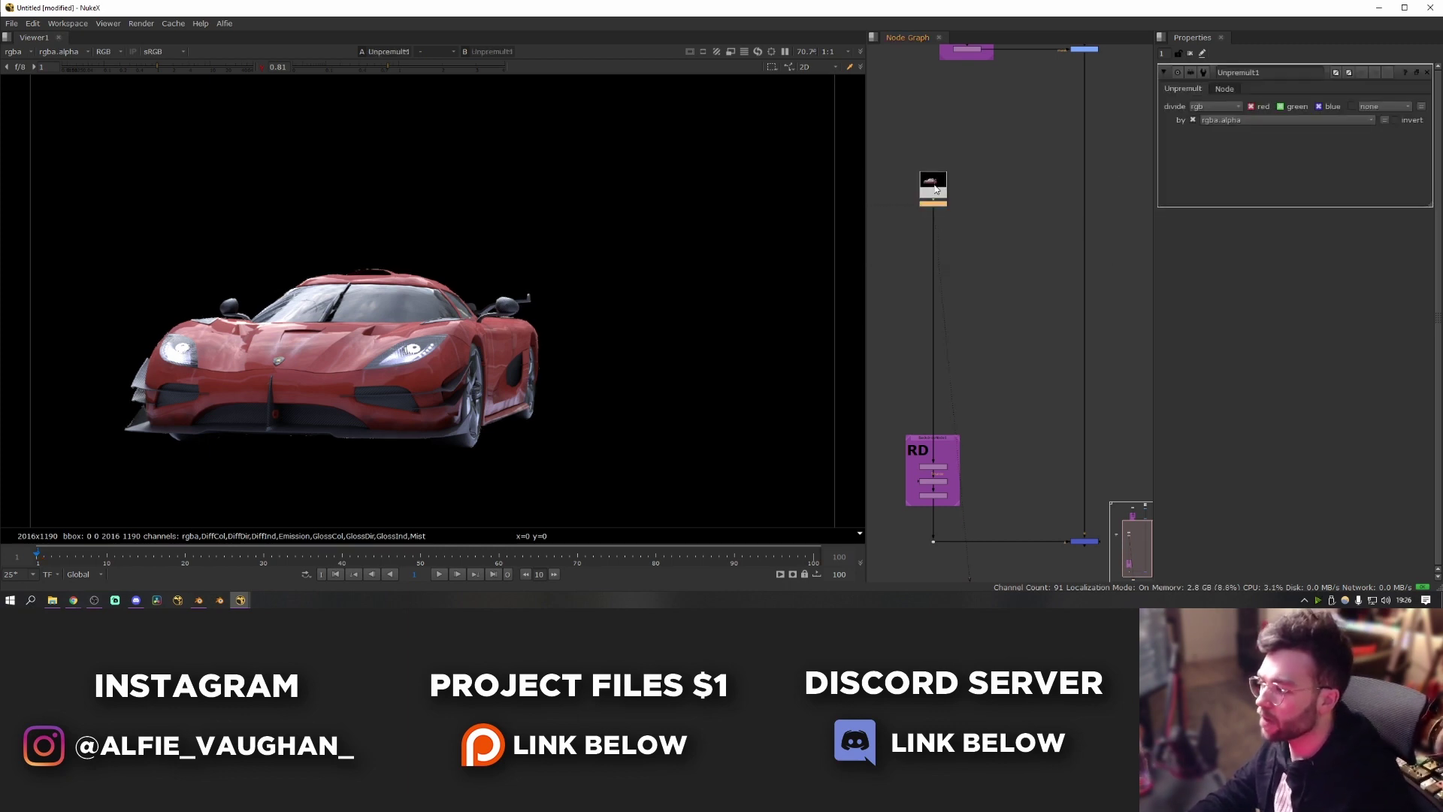
pyautogui.scroll(10, 675, 288)
pyautogui.click(940, 218)
pyautogui.press('d')
pyautogui.press('d')
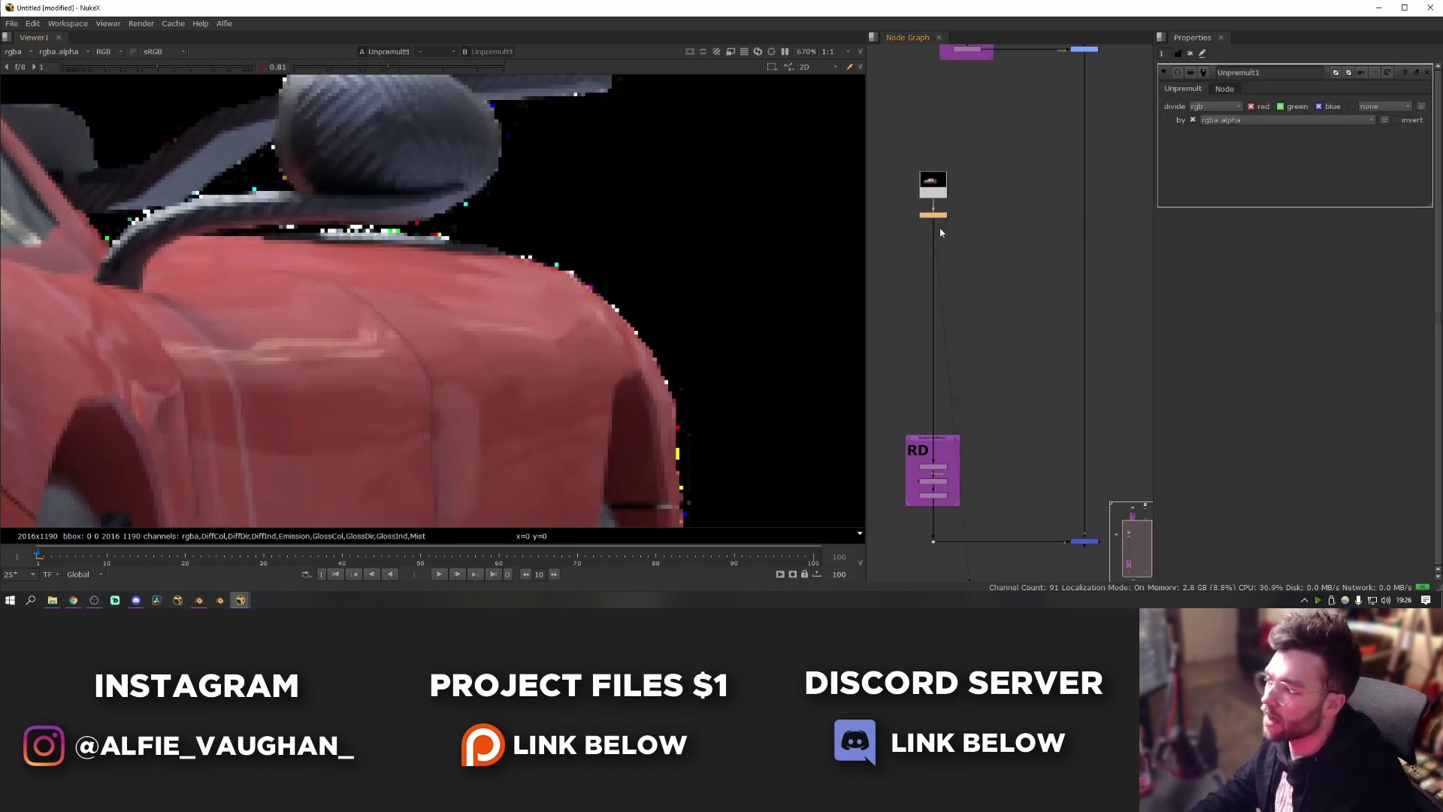
# Add a Premult to the car branch between the Unpremult and the RD backdrop.
pyautogui.scroll(-8, 639, 289)
pyautogui.press('f')
pyautogui.press('Tab')
pyautogui.write('premult')
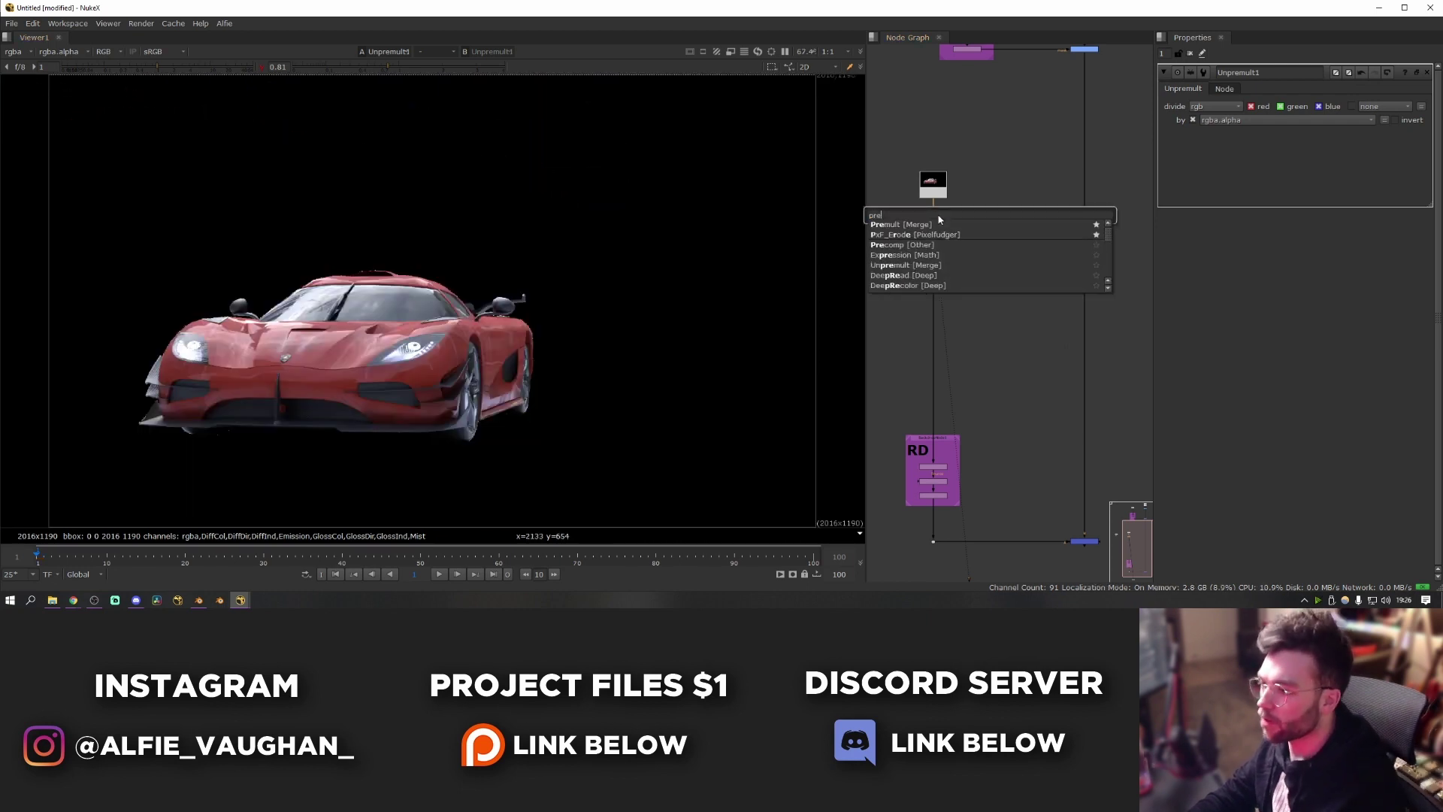
pyautogui.press('Return')
pyautogui.scroll(6, 478, 326)
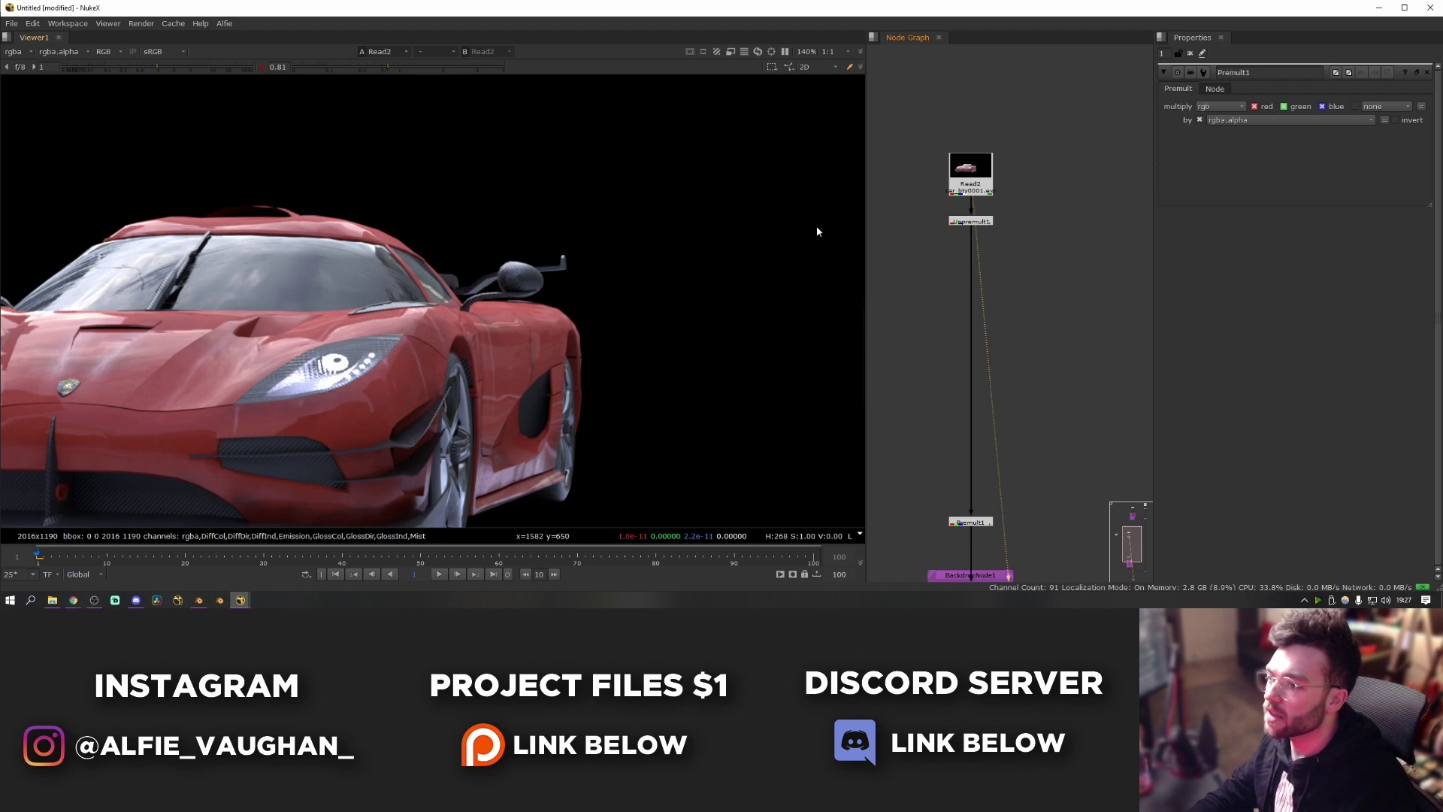
# Compare the car's edge pixels at the Read, Unpremult and Premult outputs.
pyautogui.scroll(5, 817, 226)
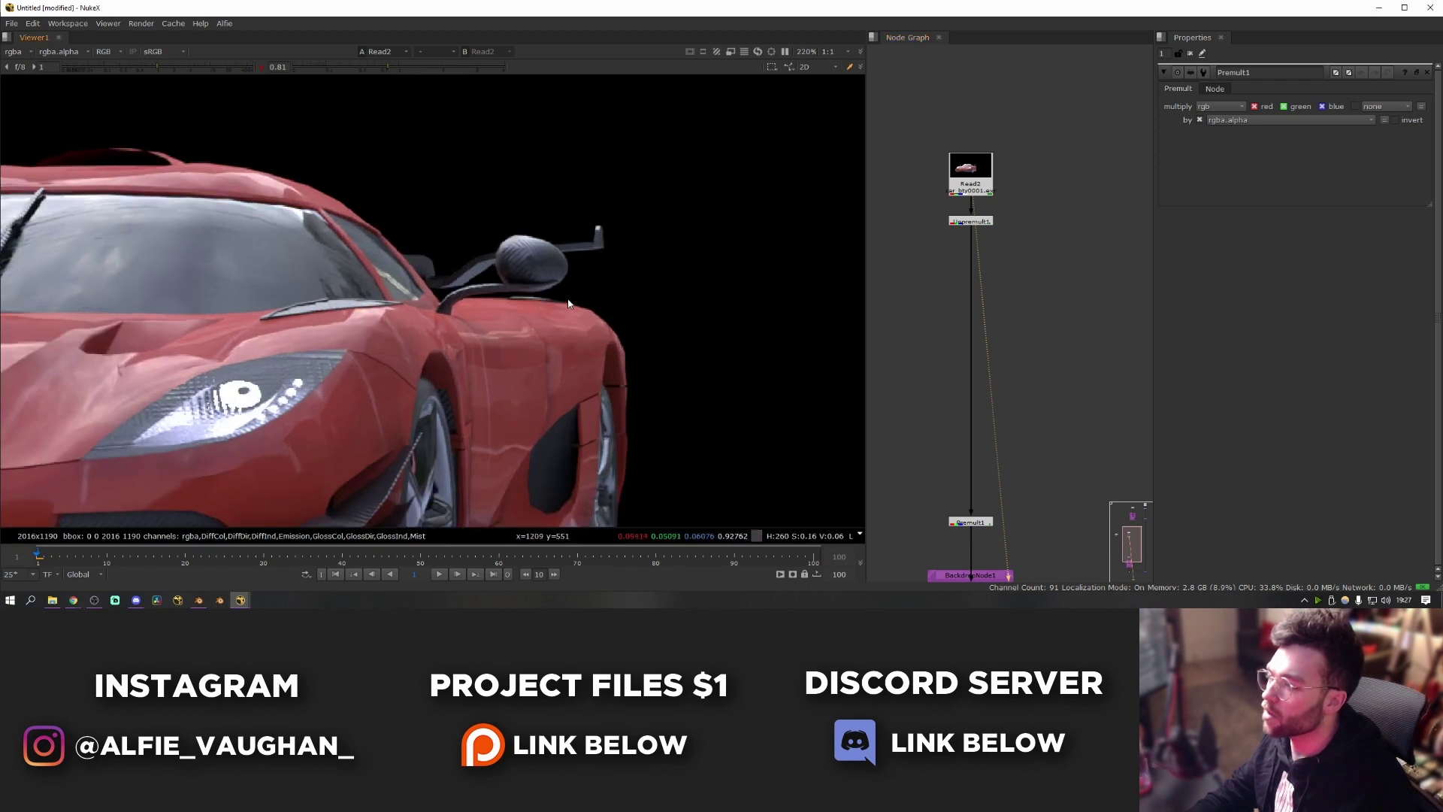
pyautogui.click(968, 219)
pyautogui.press('1')
pyautogui.moveTo(919, 257); pyautogui.dragTo(995, 253, button='middle')
pyautogui.moveTo(549, 366); pyautogui.dragTo(753, 297, button='middle')
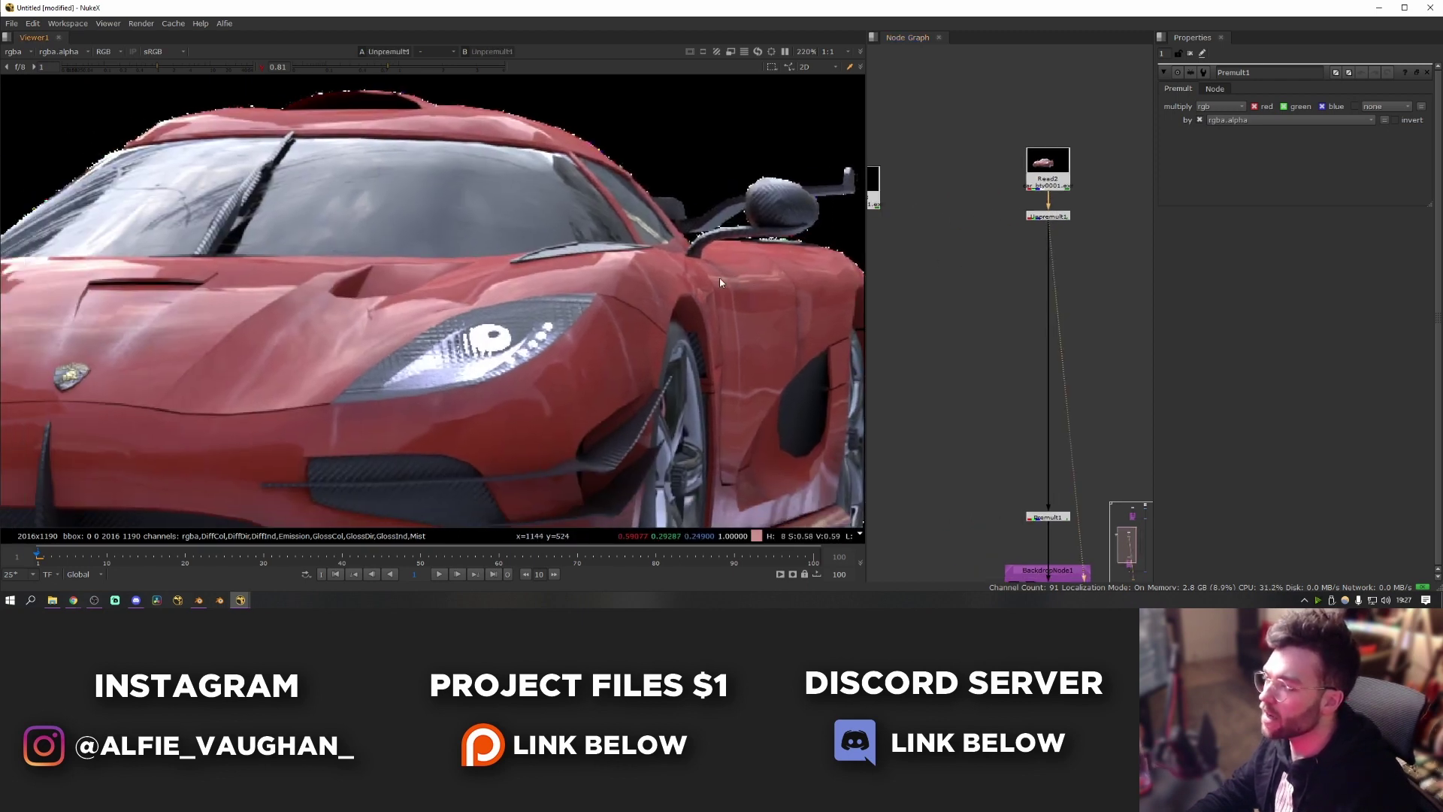
pyautogui.scroll(-4, 753, 298)
pyautogui.scroll(4, 755, 303)
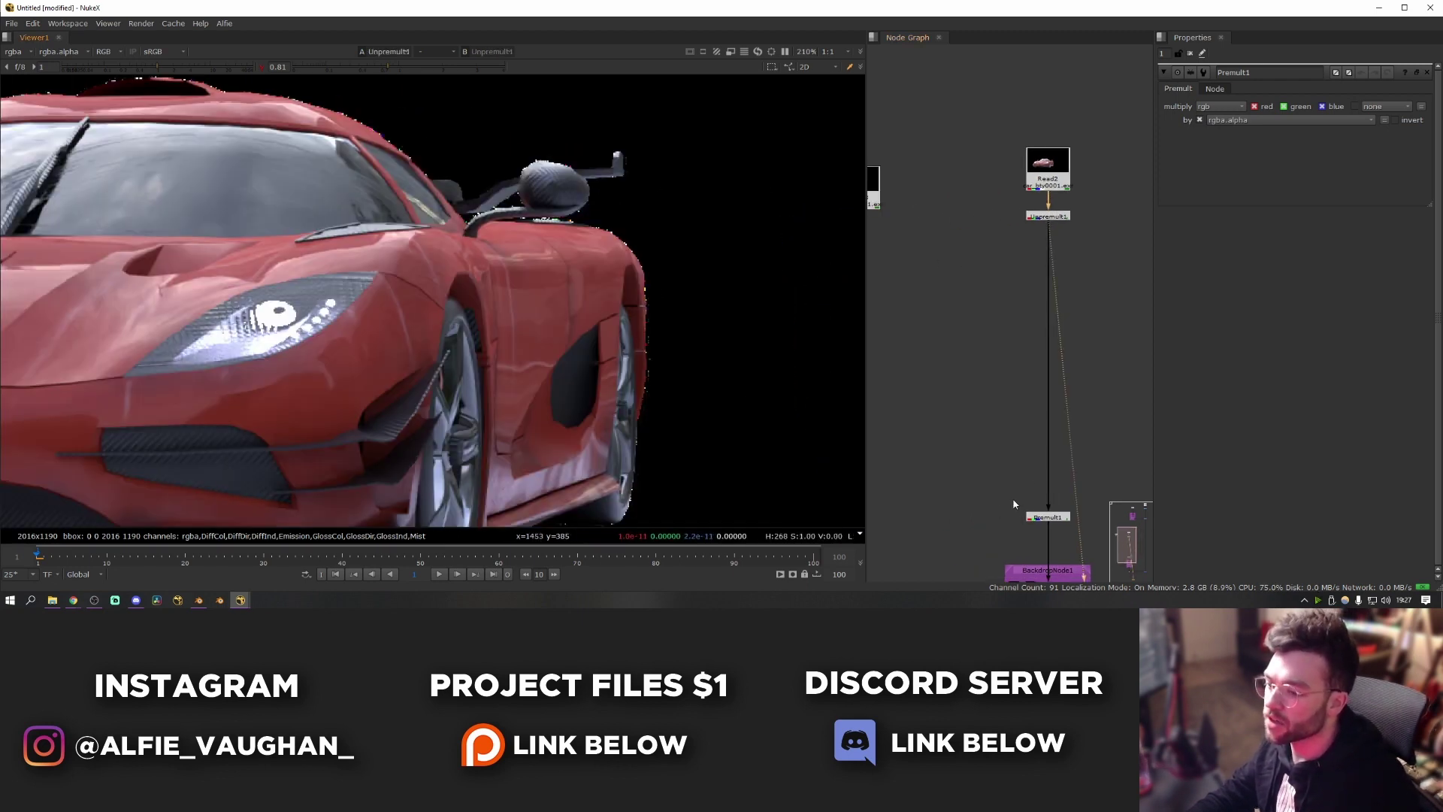
pyautogui.press('1')
pyautogui.scroll(4, 666, 313)
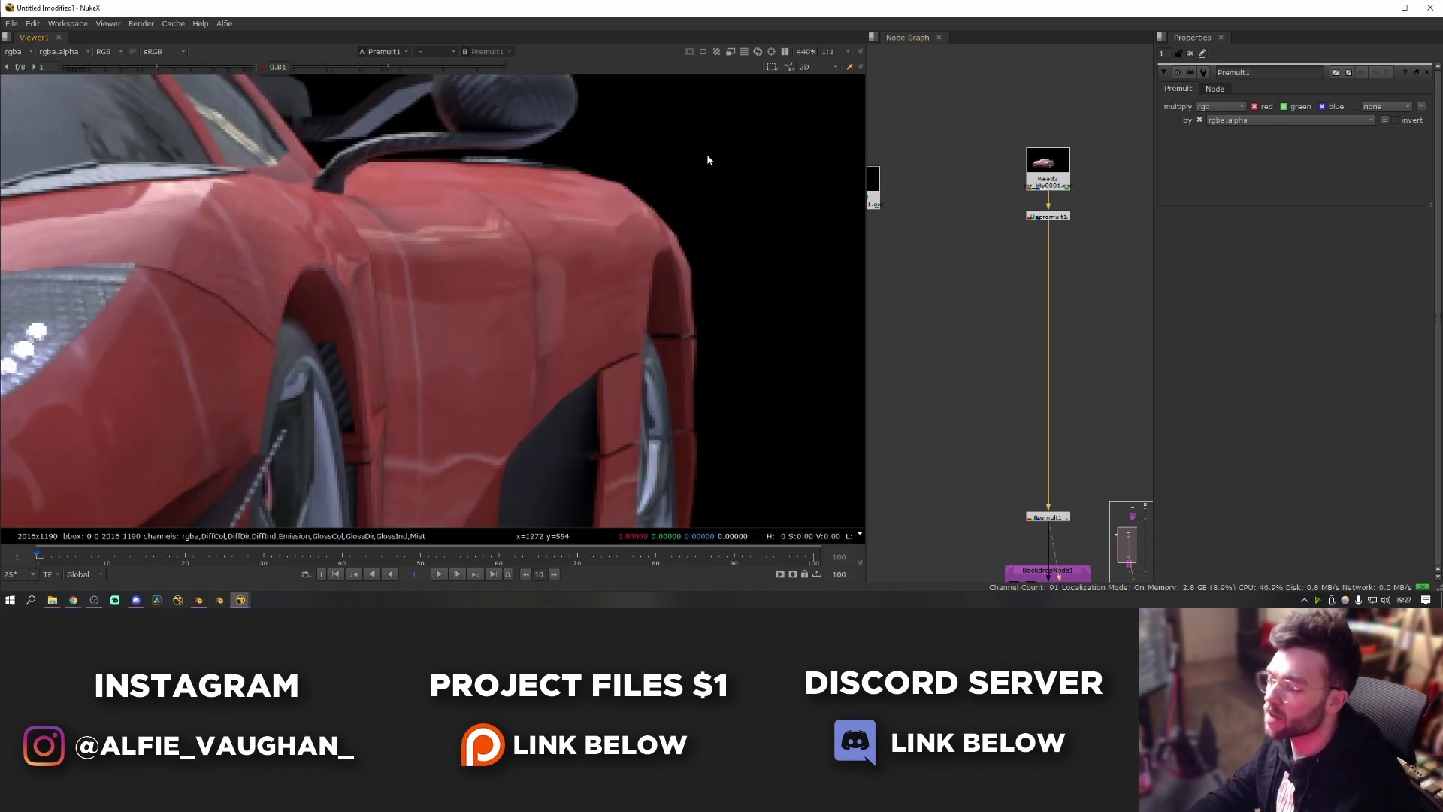
pyautogui.scroll(-4, 676, 188)
# Disable the Unpremult and Premult and insert a test Grade between them with whitepoint 0.32 and gain 4.
pyautogui.moveTo(1007, 204); pyautogui.dragTo(1115, 542)
pyautogui.press('d')
pyautogui.press('g')
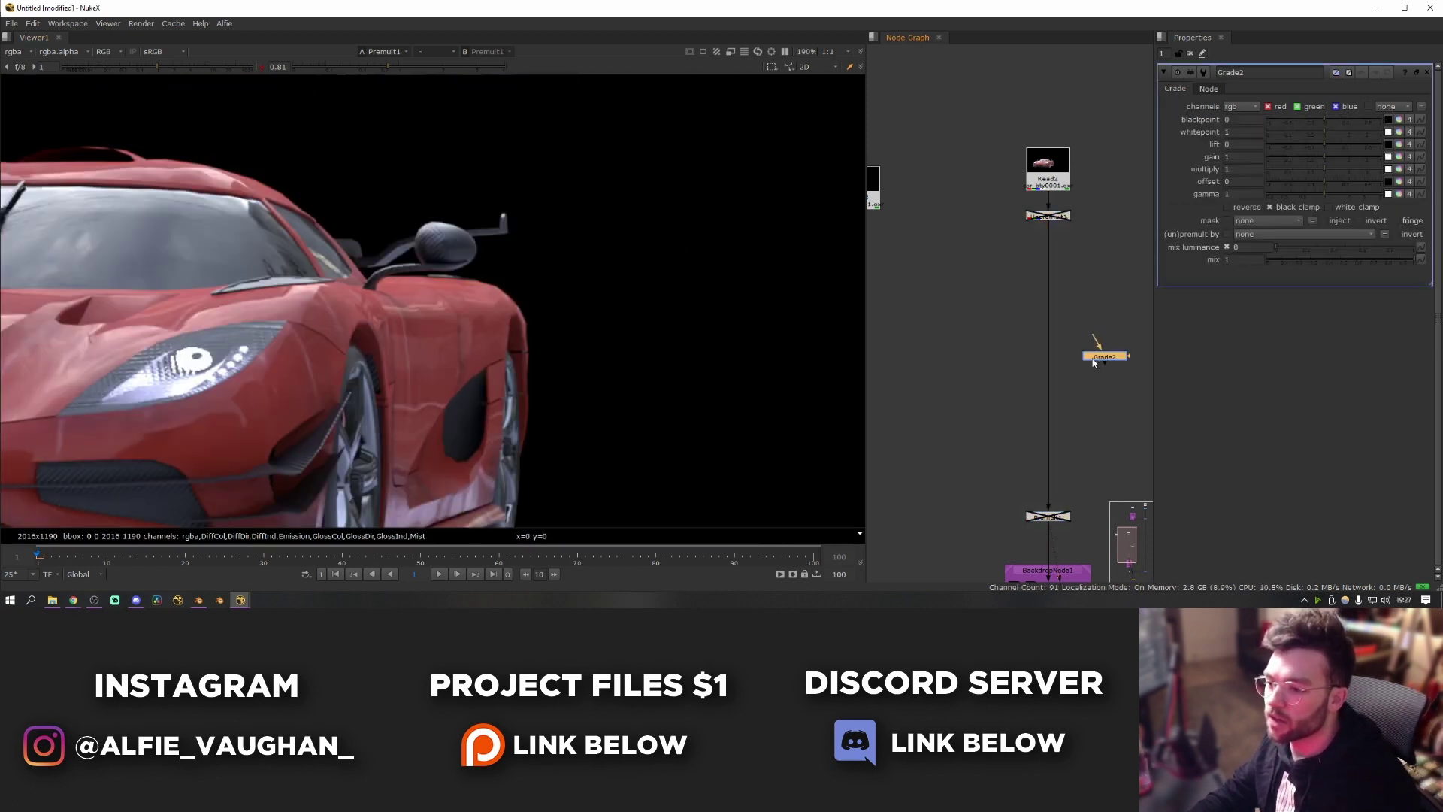
pyautogui.moveTo(1093, 363); pyautogui.dragTo(1062, 353)
pyautogui.moveTo(1316, 161); pyautogui.dragTo(1298, 132)
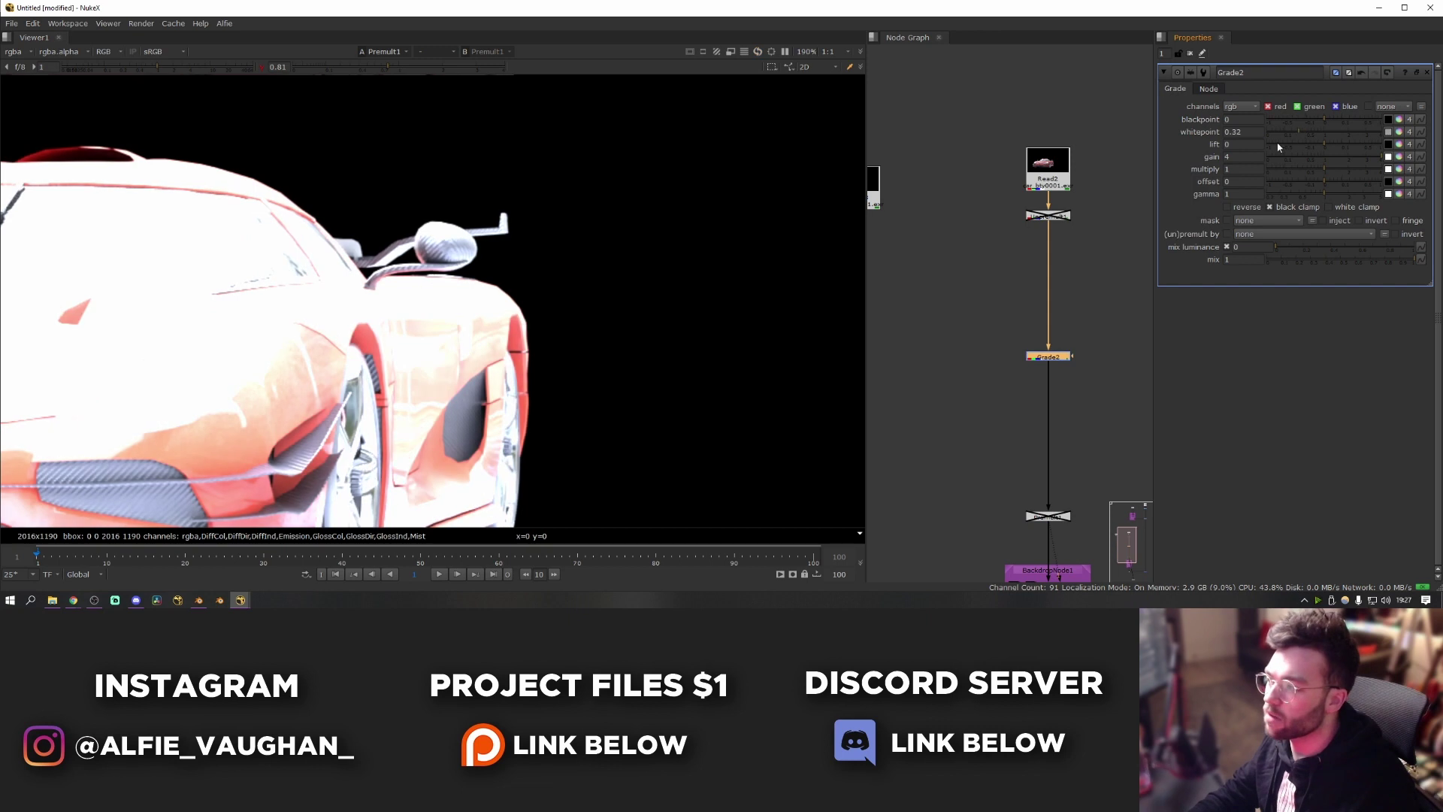
pyautogui.scroll(3, 651, 421)
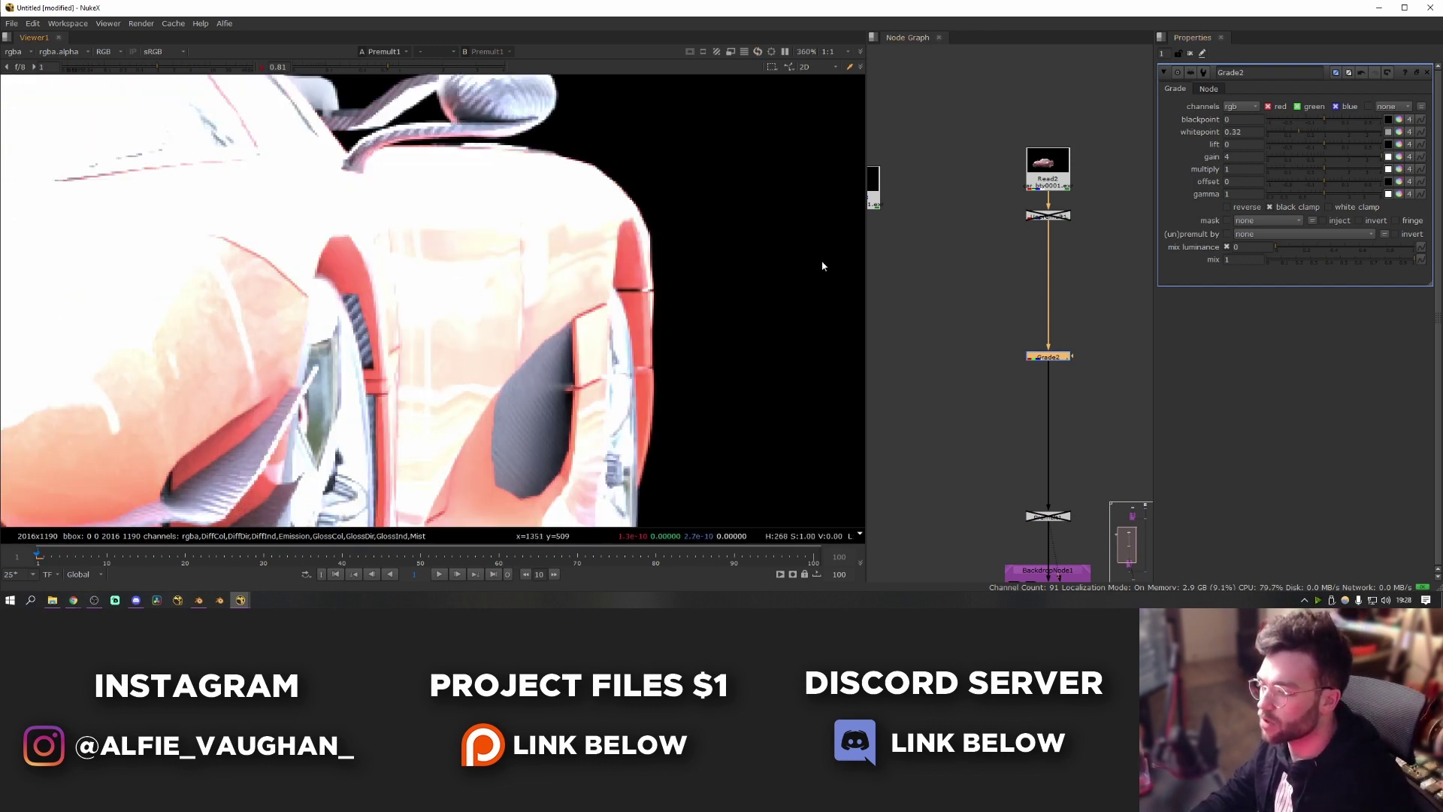
# Compare the car's edges with the Unpremult and Premult enabled, and delete the test Grade between them.
pyautogui.click(1041, 376)
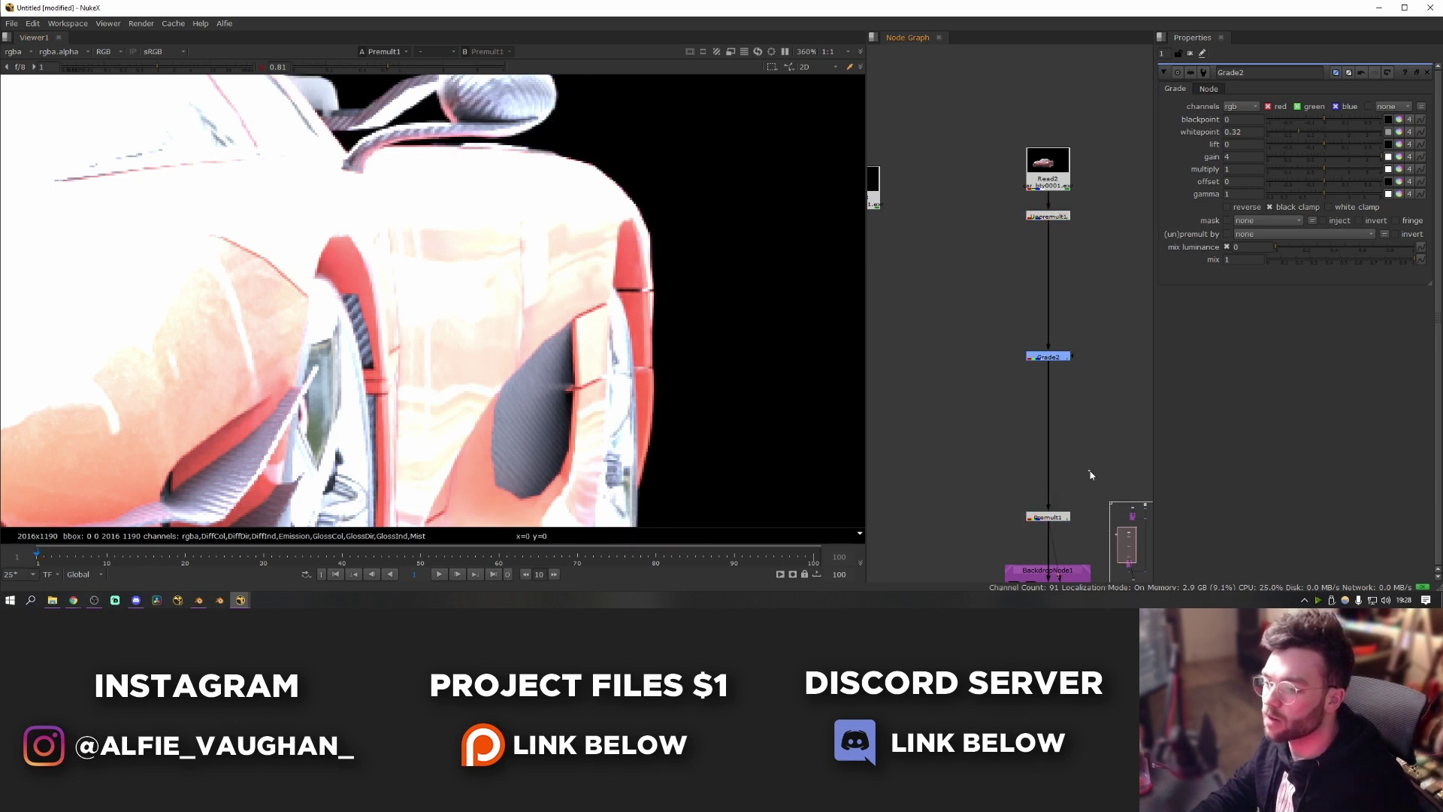
pyautogui.click(1041, 357)
pyautogui.press('d')
pyautogui.press('d')
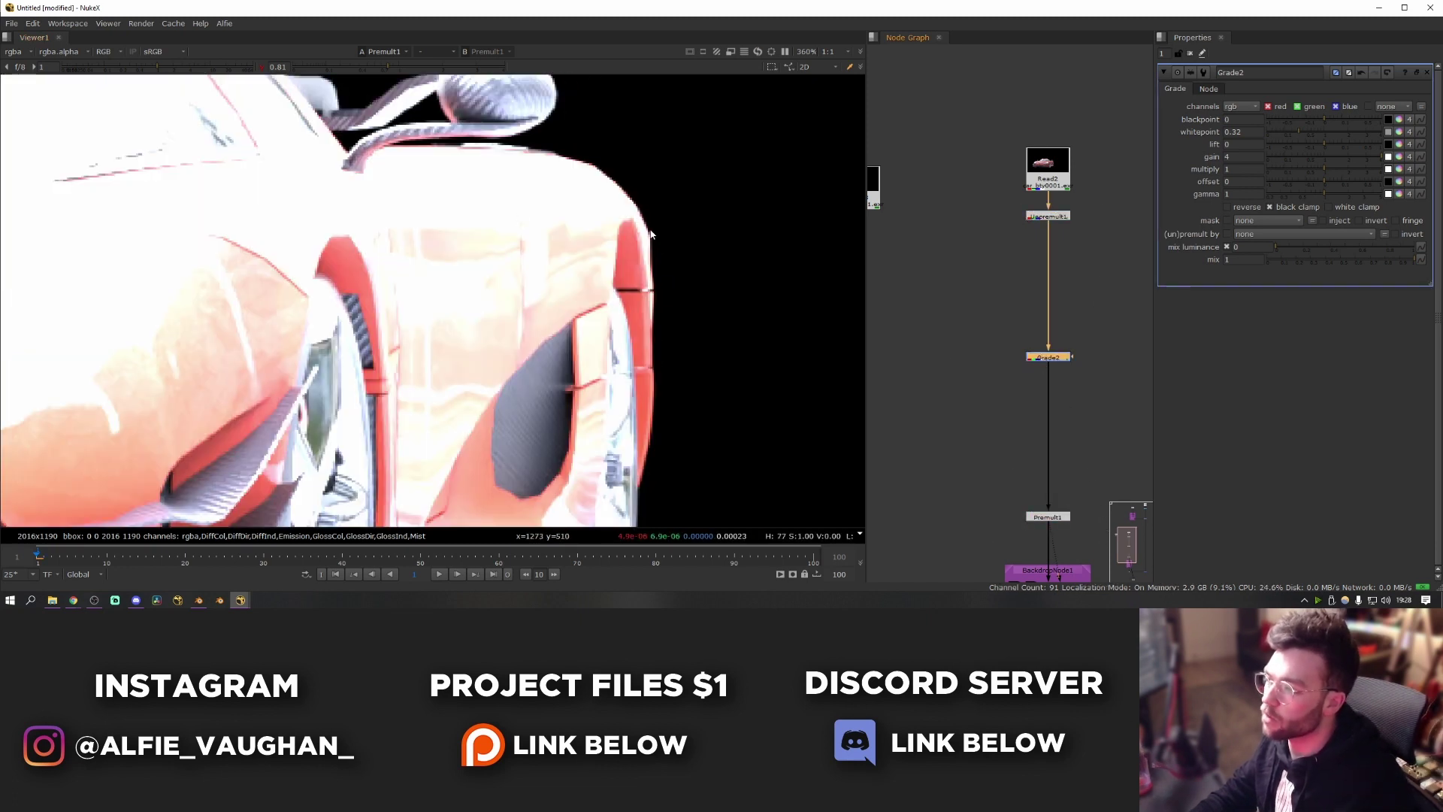
pyautogui.moveTo(986, 317); pyautogui.dragTo(1108, 399)
pyautogui.press('Delete')
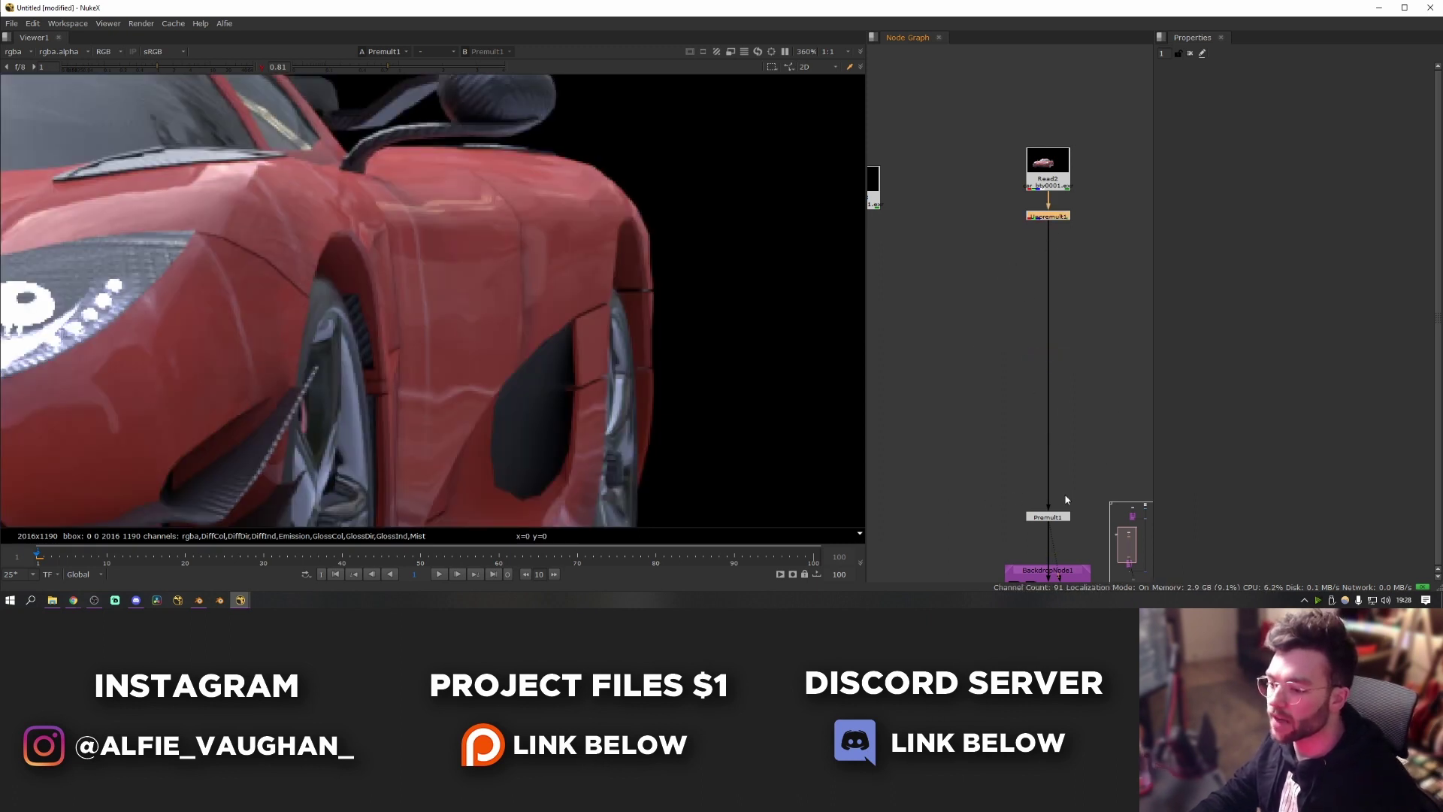
# Insert a Copy above the Premult, taking alpha from the car's Read through two right-angled Dots into input A.
pyautogui.moveTo(1080, 465); pyautogui.dragTo(1033, 425, button='middle')
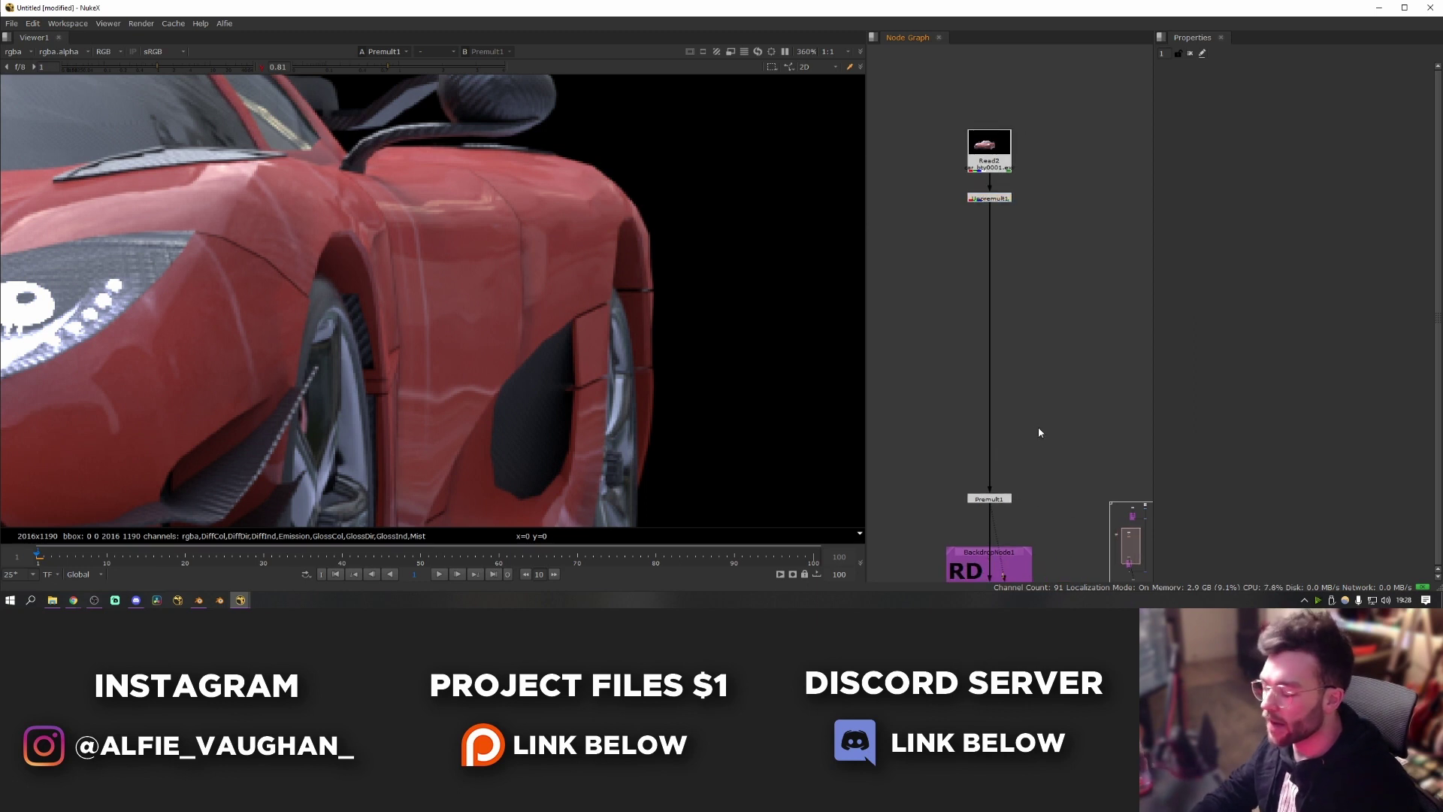
pyautogui.press('k')
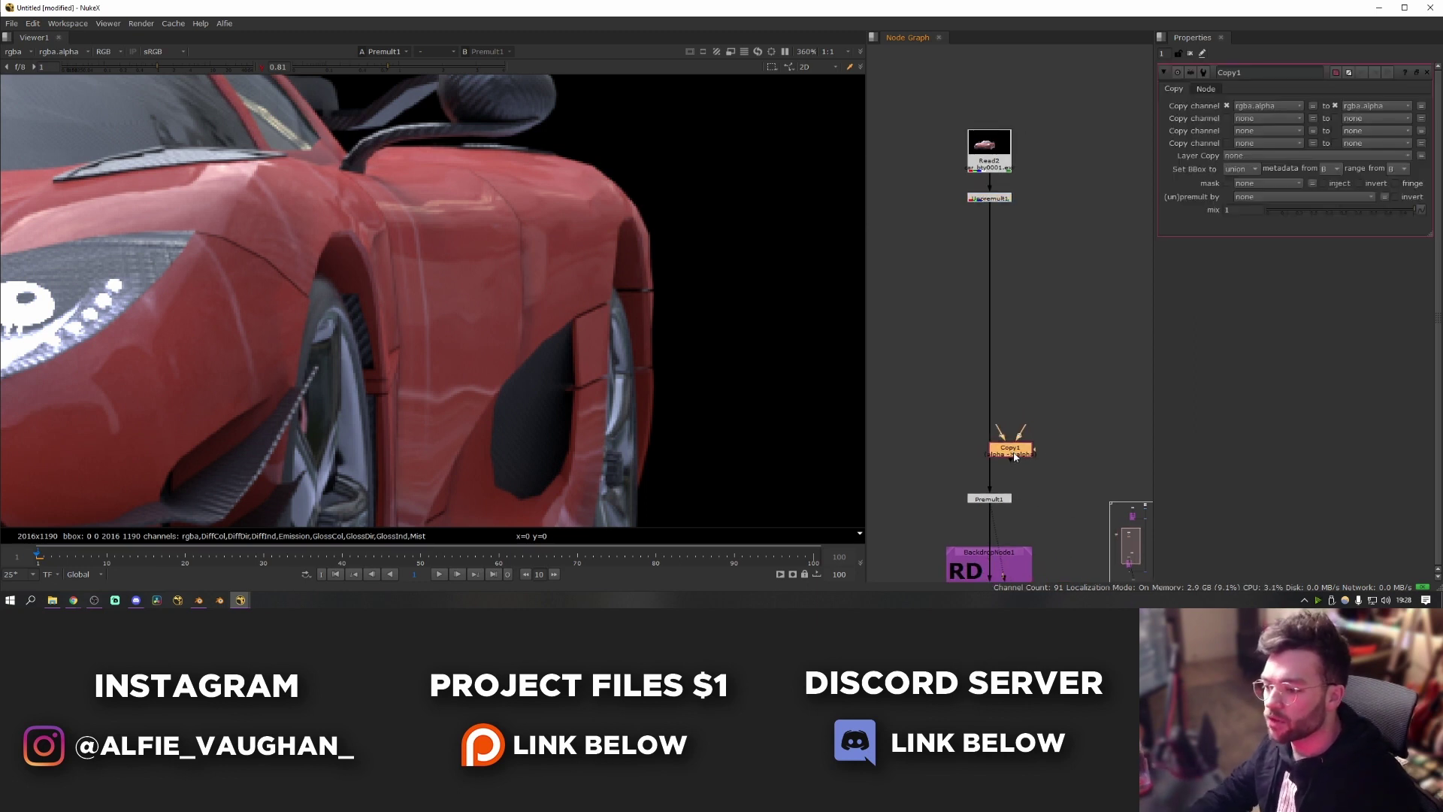
pyautogui.moveTo(1025, 449); pyautogui.dragTo(1007, 464)
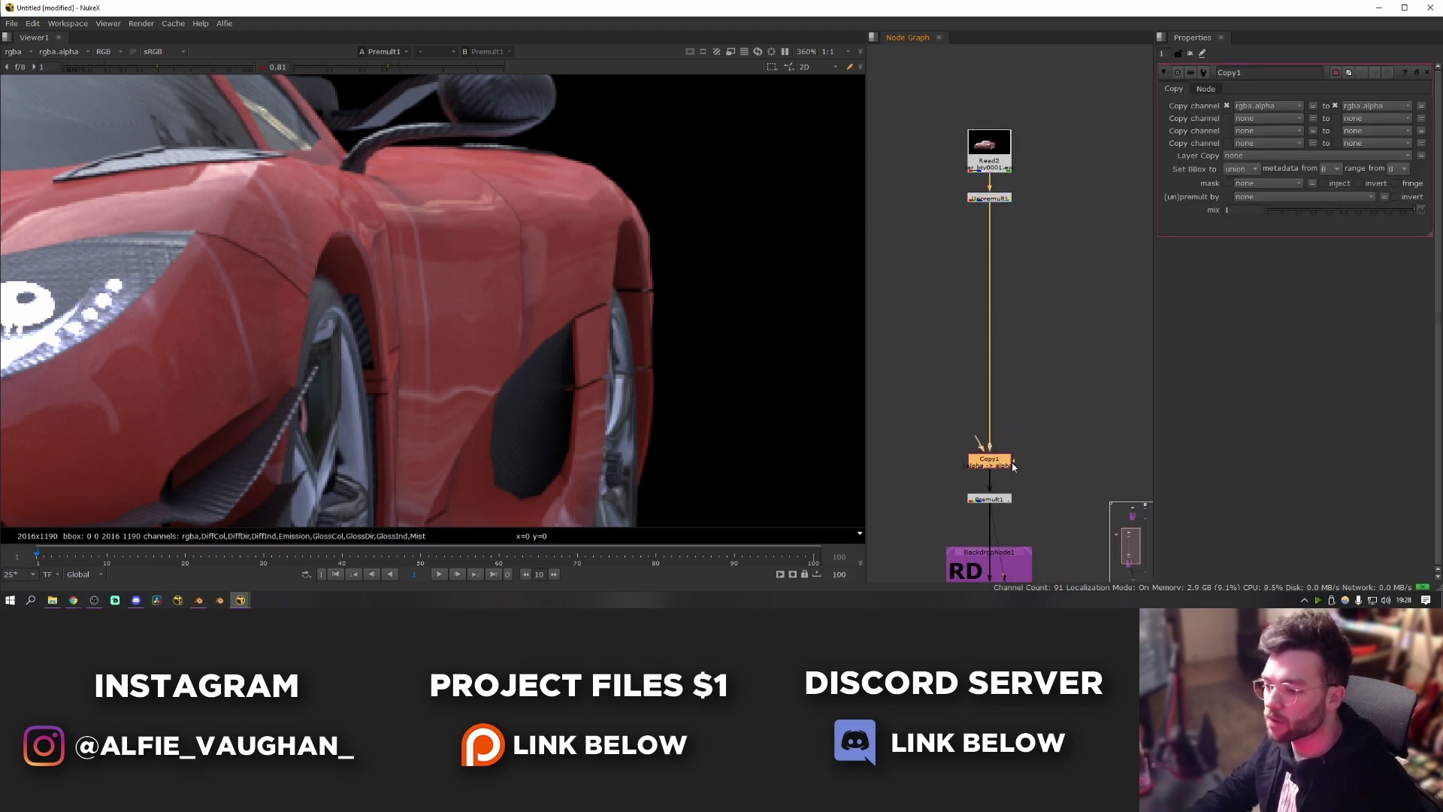
pyautogui.click(1054, 450)
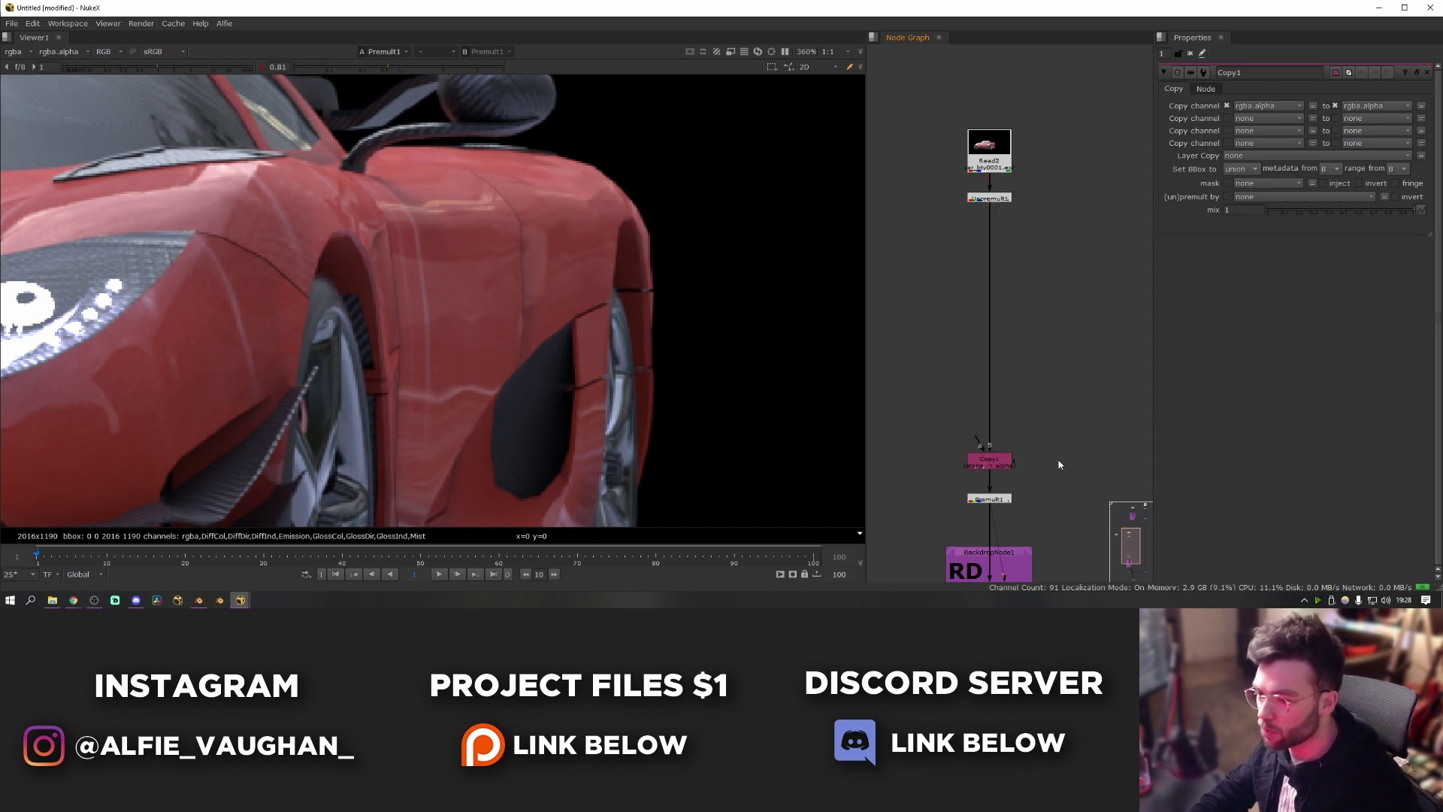
pyautogui.moveTo(979, 441); pyautogui.dragTo(1058, 460)
pyautogui.moveTo(1058, 406); pyautogui.dragTo(989, 160)
pyautogui.keyDown('ctrl'); pyautogui.moveTo(1027, 318); pyautogui.dragTo(1061, 156); pyautogui.keyUp('ctrl')
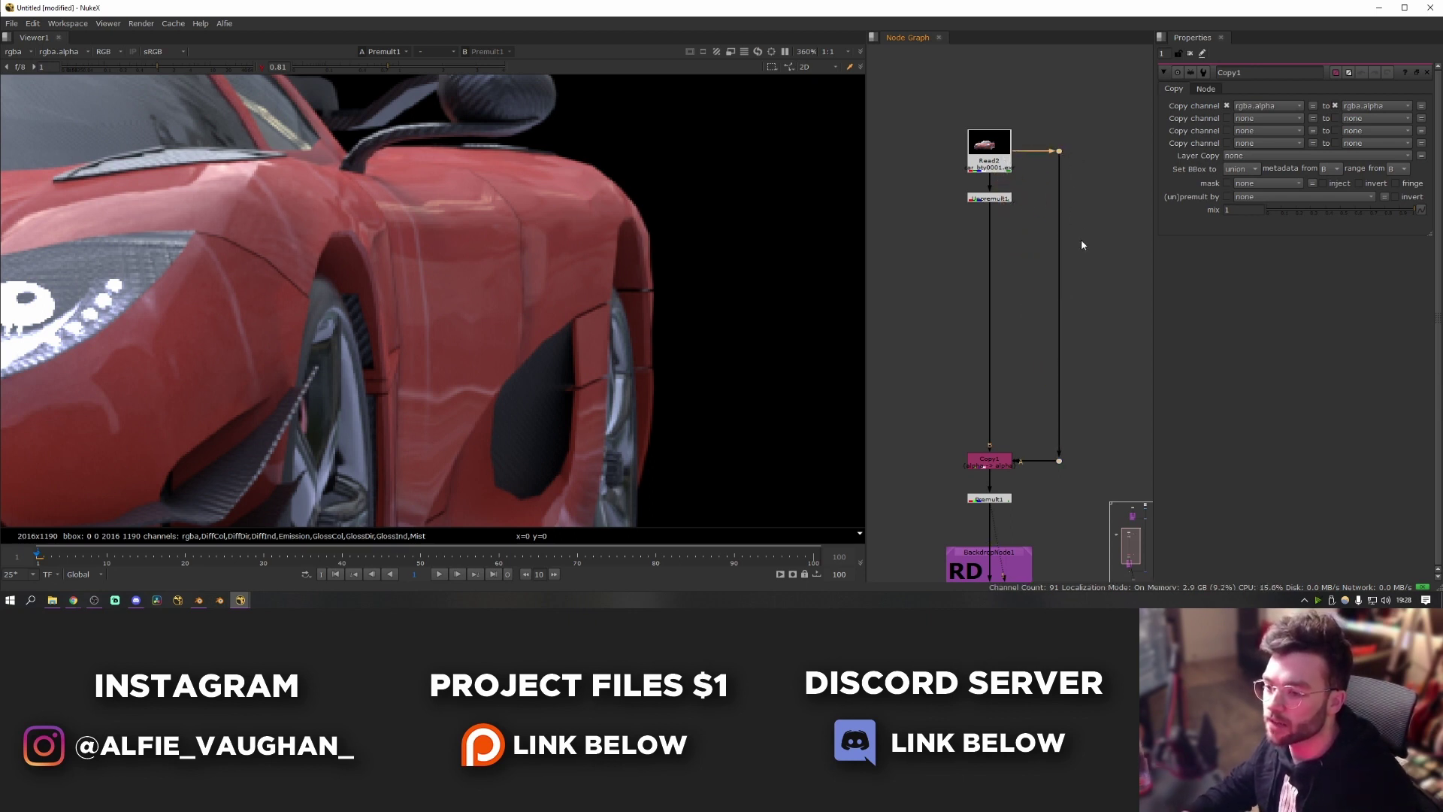
# View the car's Merge with the viewer gamma raised and examine the car's black levels against the plate.
pyautogui.press('f')
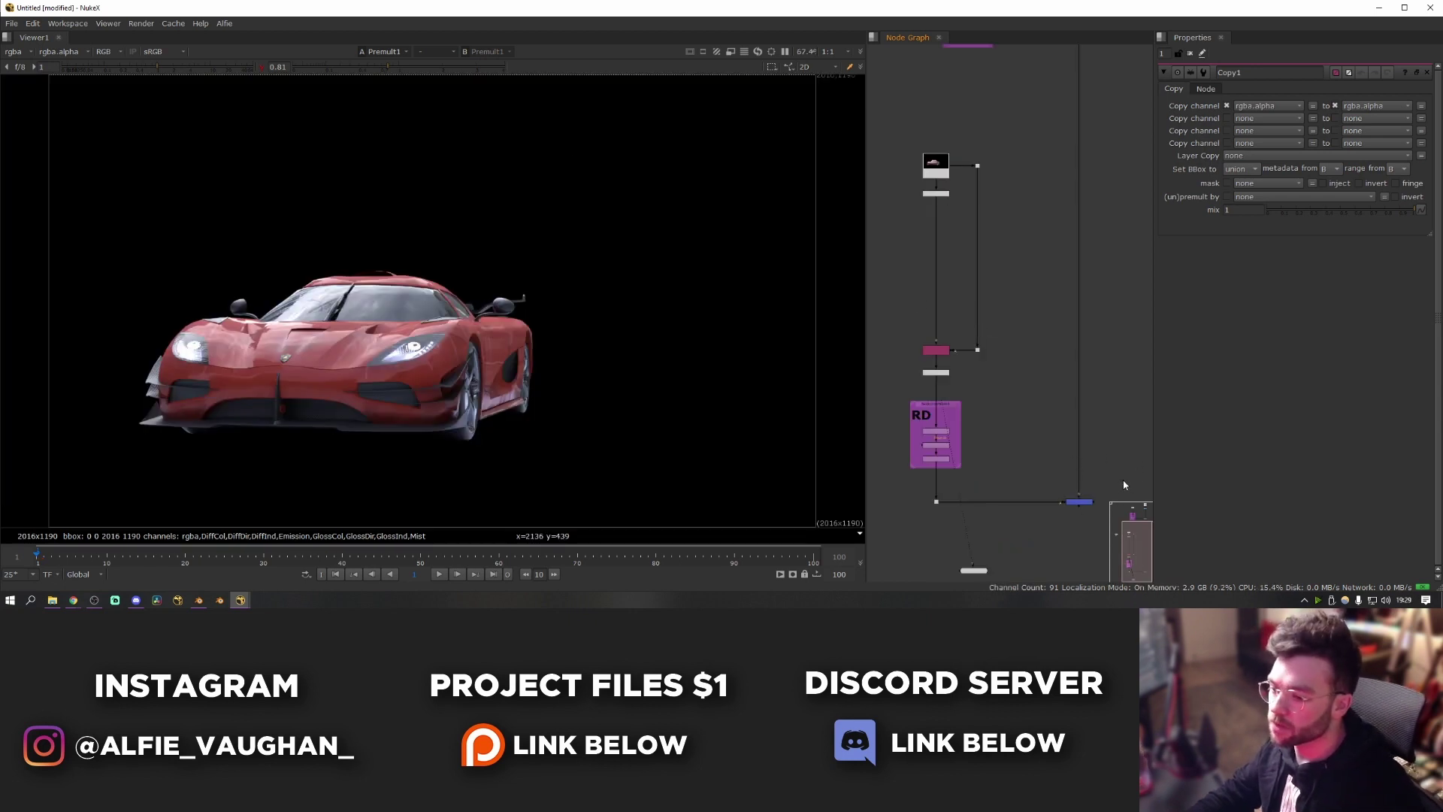
pyautogui.click(1089, 500)
pyautogui.press('1')
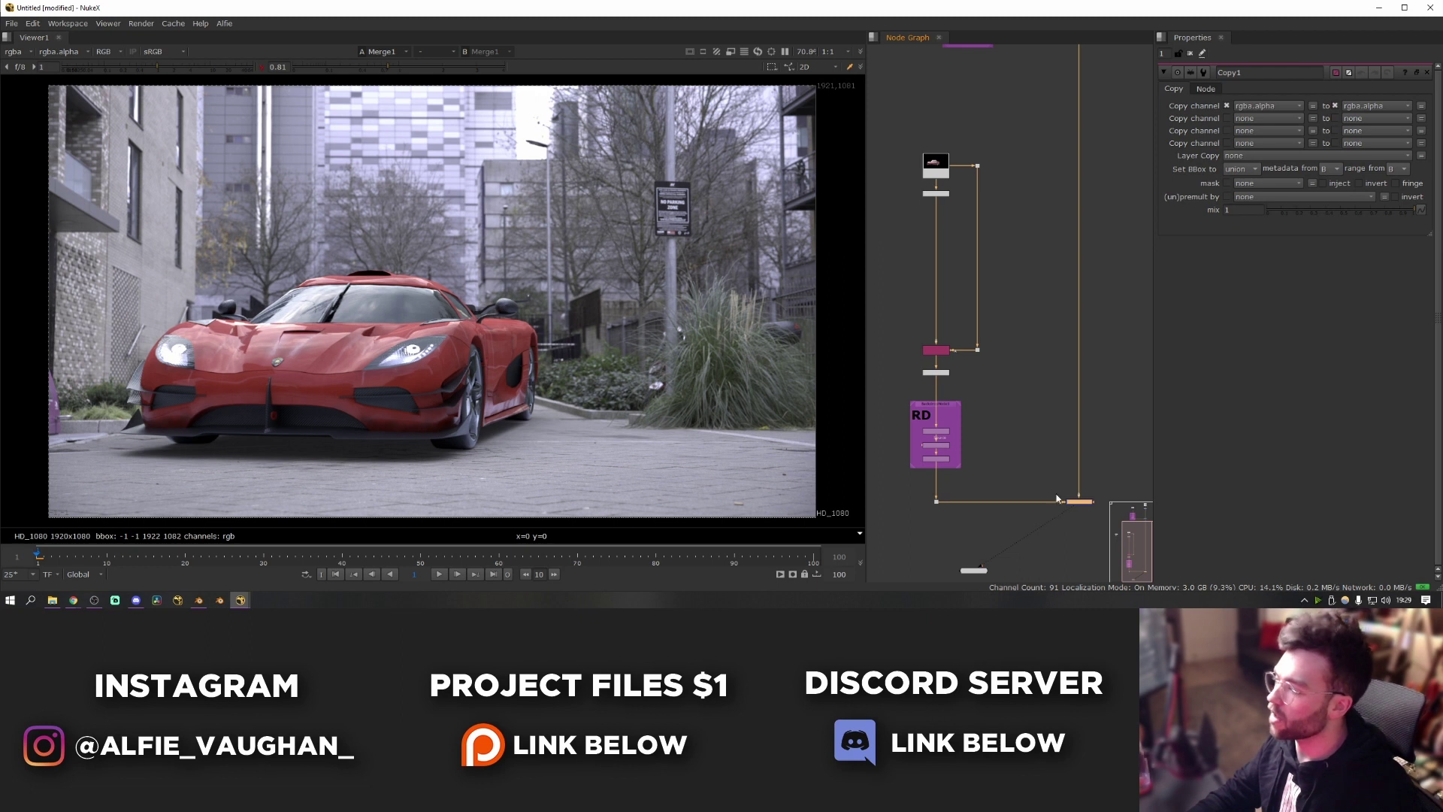
pyautogui.click(1040, 417)
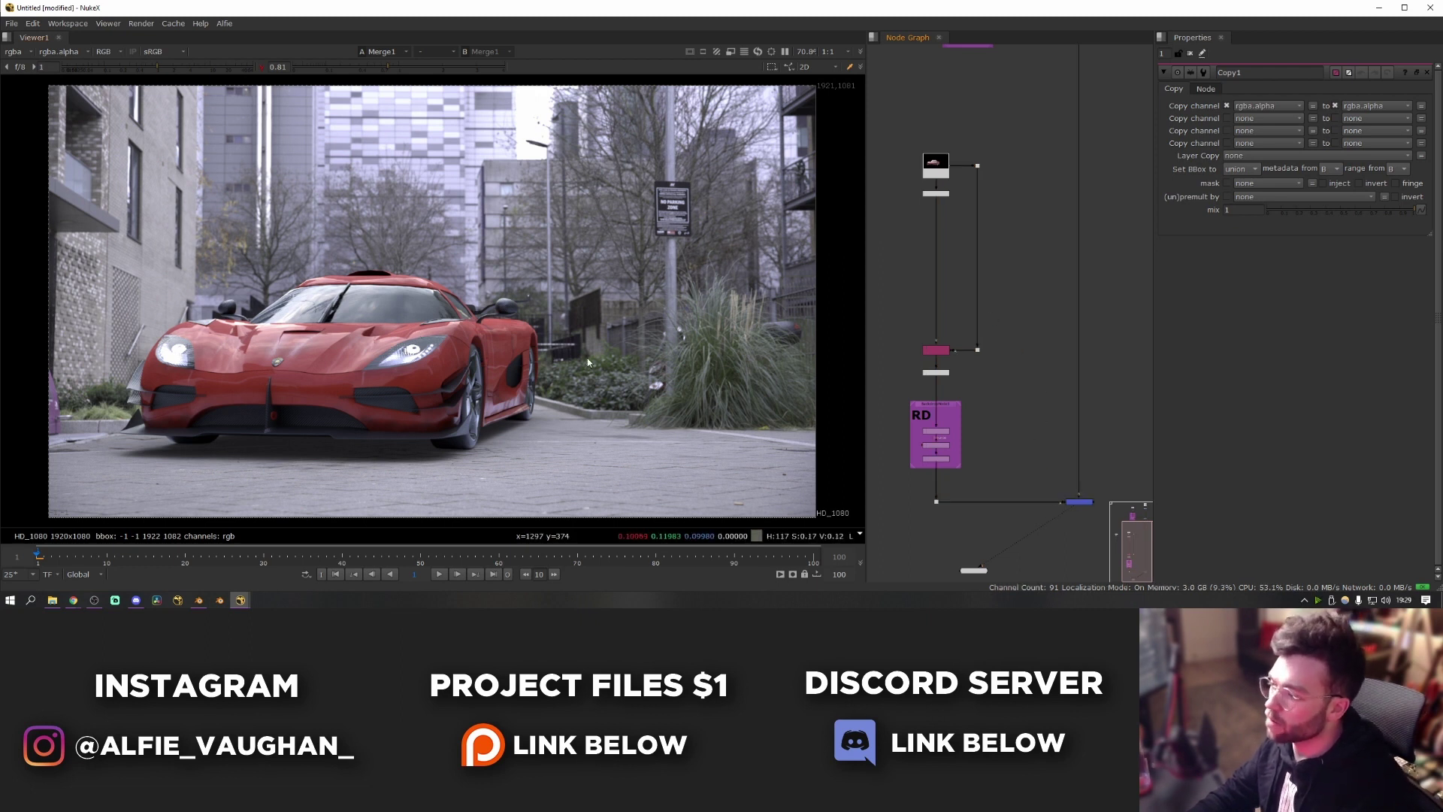
pyautogui.moveTo(388, 68); pyautogui.dragTo(507, 79)
pyautogui.scroll(10, 365, 276)
pyautogui.scroll(-12, 435, 318)
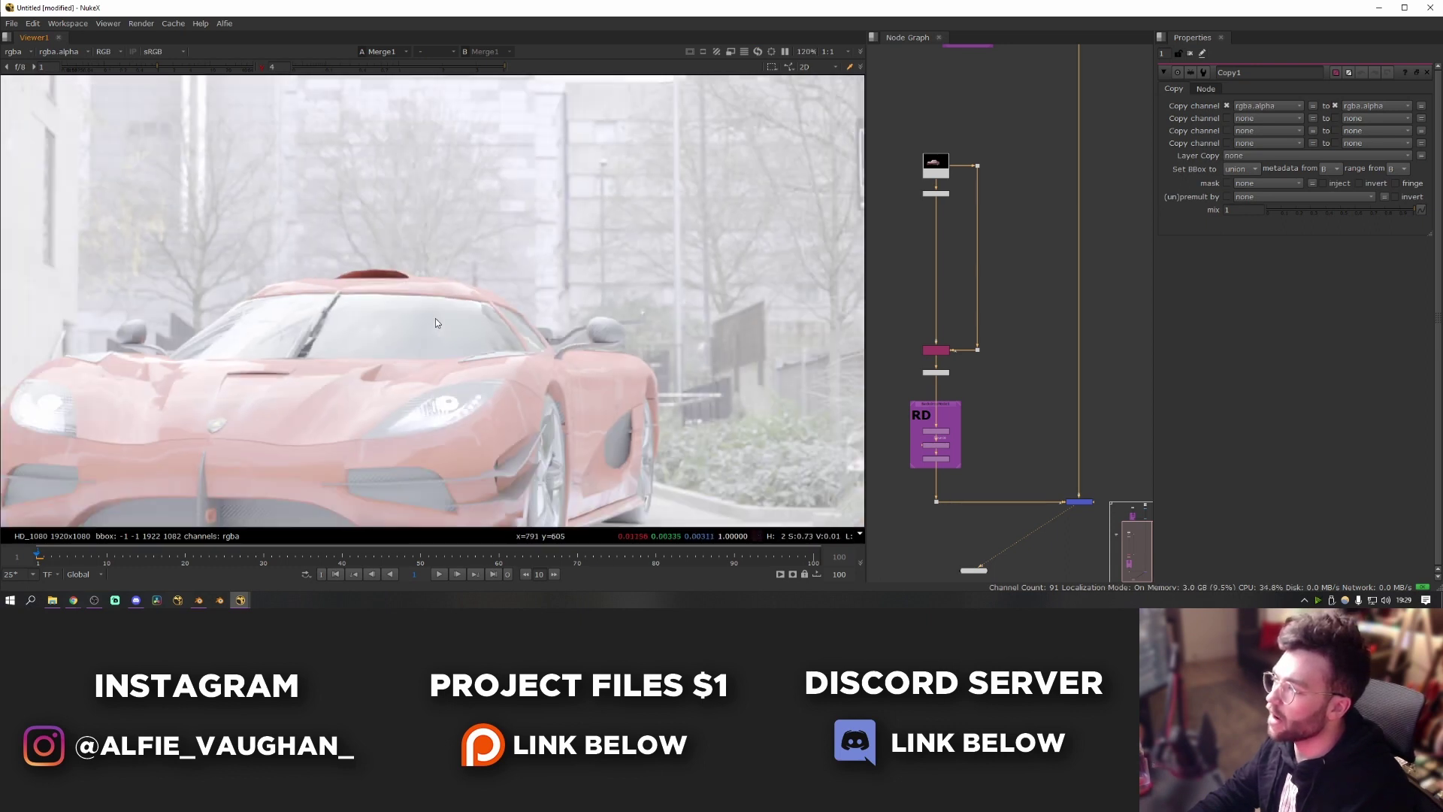
pyautogui.scroll(5, 582, 323)
pyautogui.scroll(-3, 548, 322)
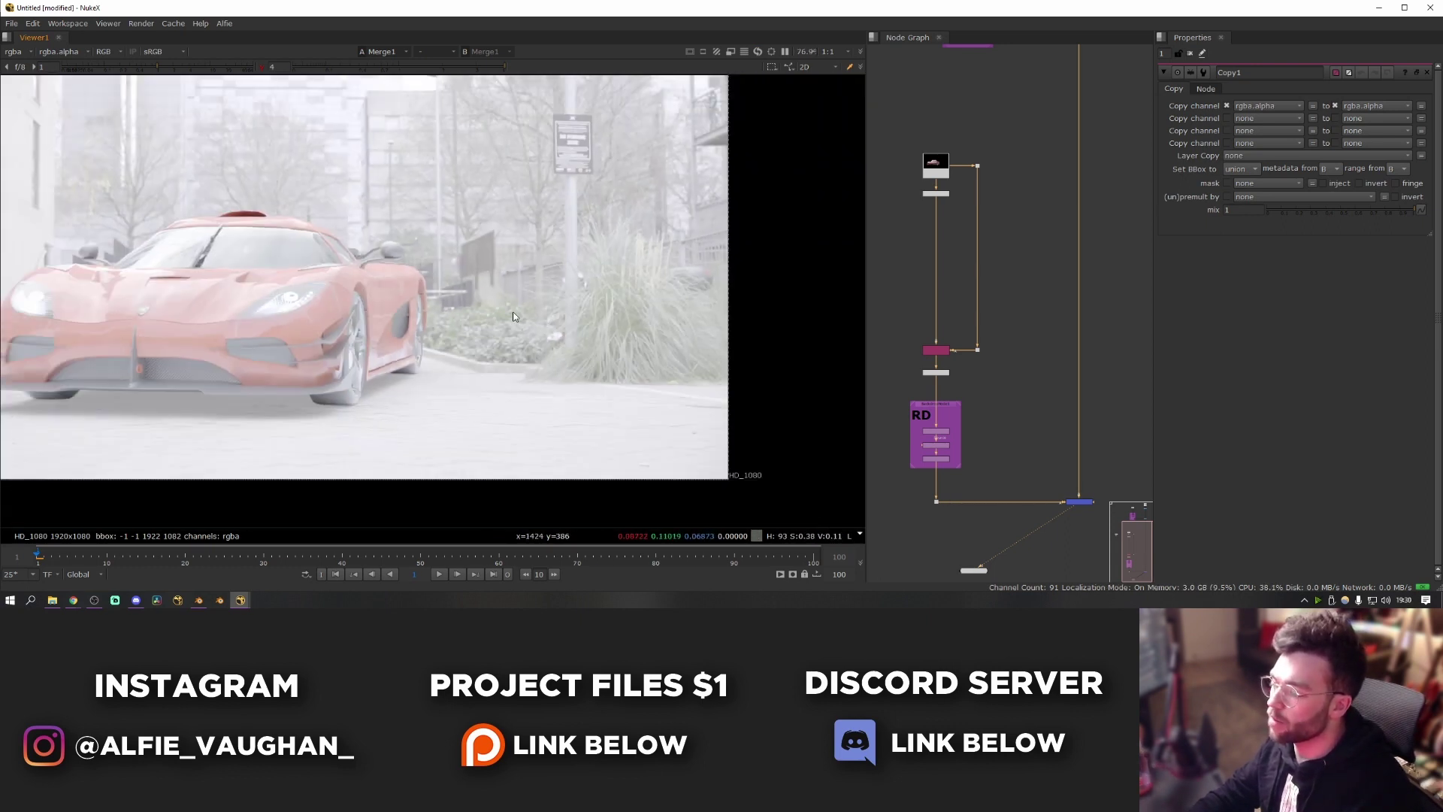
pyautogui.press('f')
pyautogui.moveTo(612, 240); pyautogui.dragTo(92, 480)
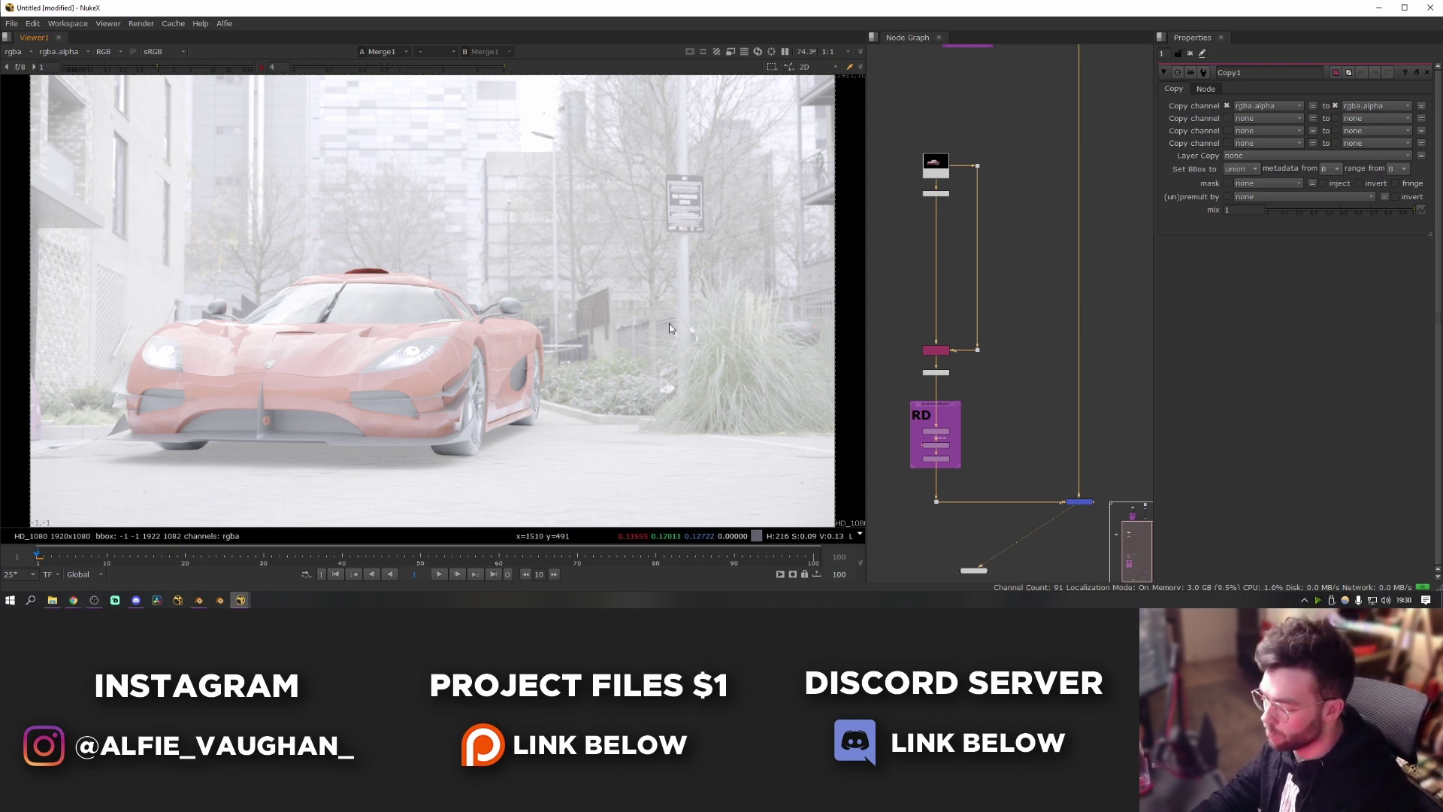
# Insert a new Grade directly above the Copy in the car's branch, between the Unpremult and Premult.
pyautogui.hotkey('ctrl', 'shift', 'a')
pyautogui.keyDown('alt'); pyautogui.moveTo(895, 335); pyautogui.dragTo(1020, 343, button='middle'); pyautogui.keyUp('alt')
pyautogui.press('g')
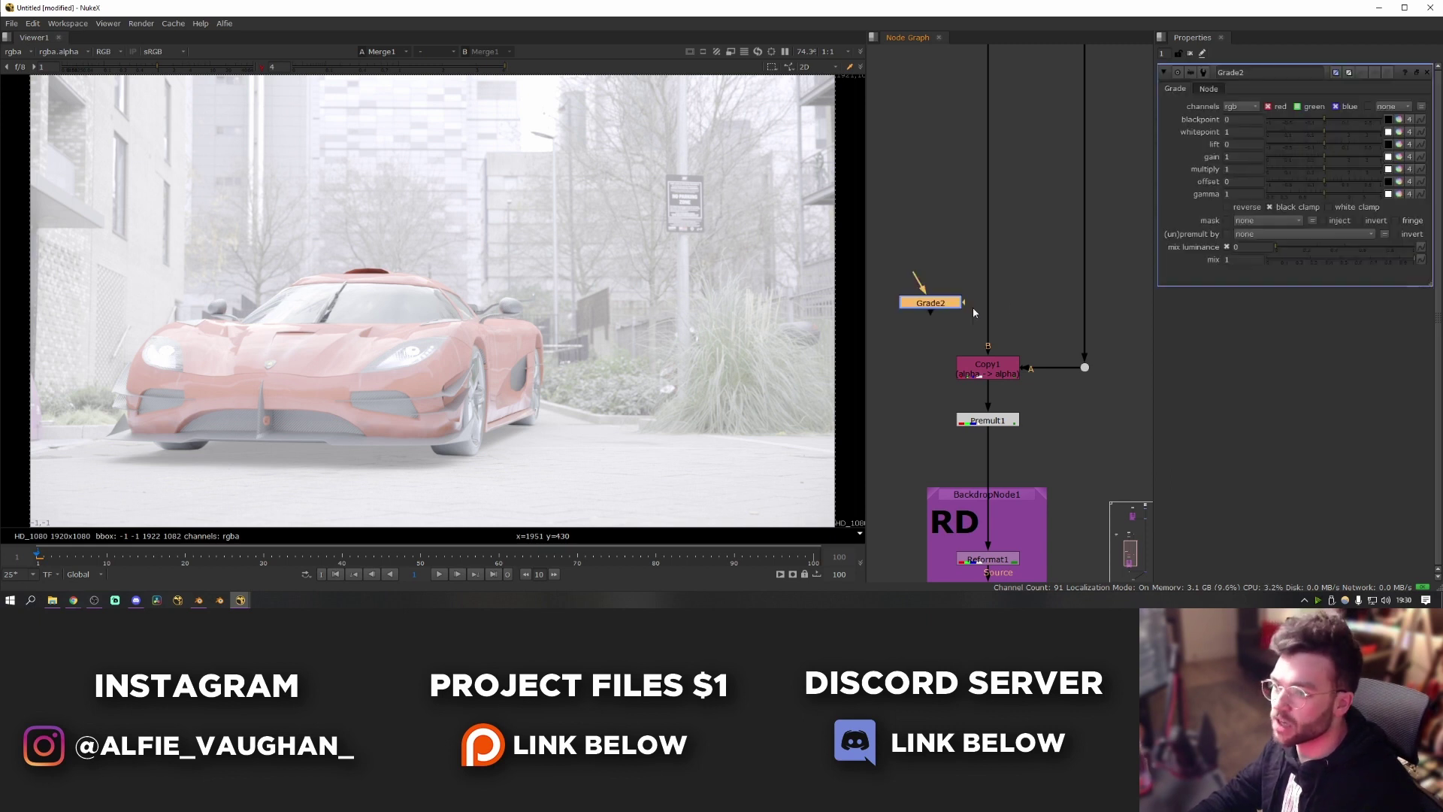
pyautogui.moveTo(941, 300); pyautogui.dragTo(1001, 315)
pyautogui.click(1044, 309)
# Label the new Grade "blackpoint".
pyautogui.click(1209, 90)
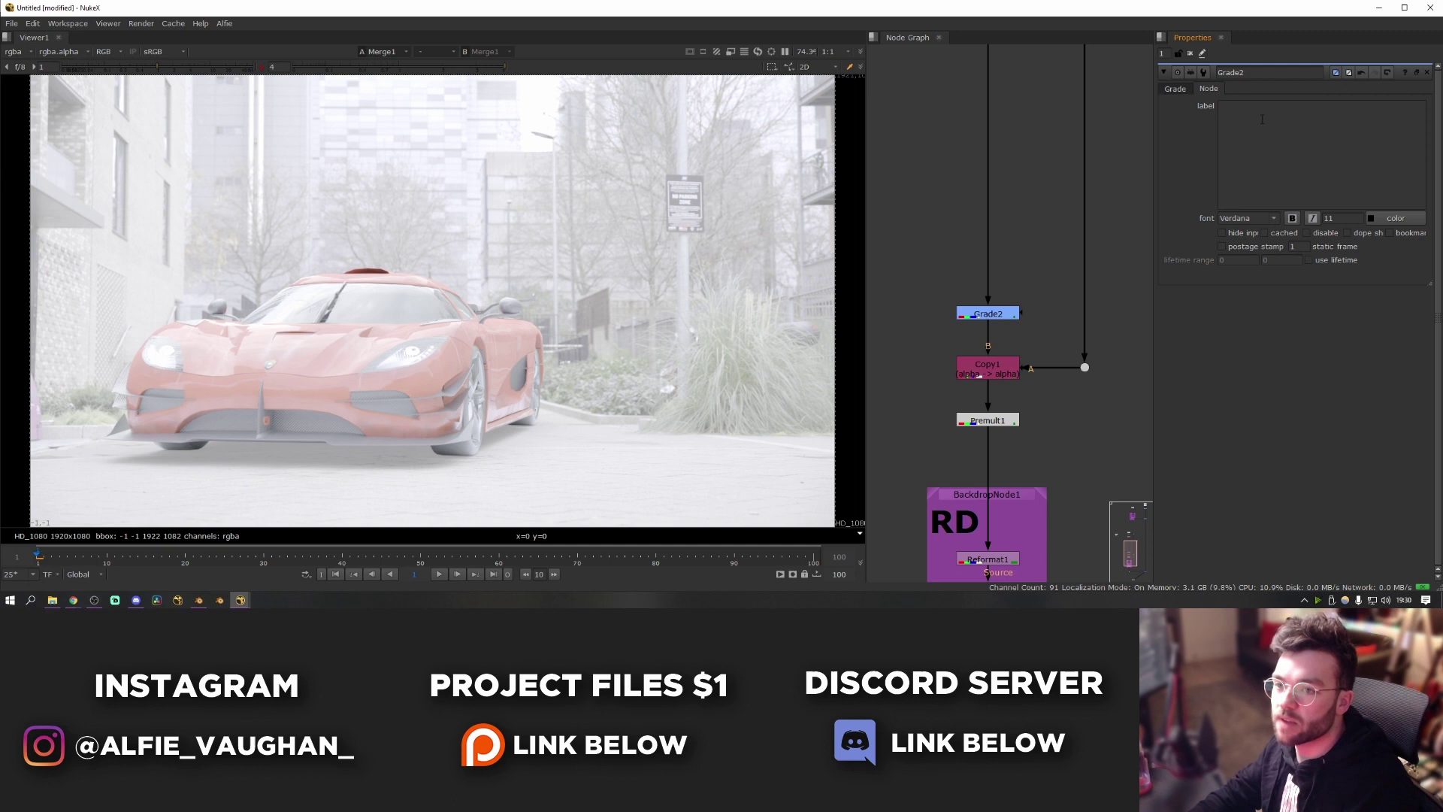
pyautogui.click(1256, 105)
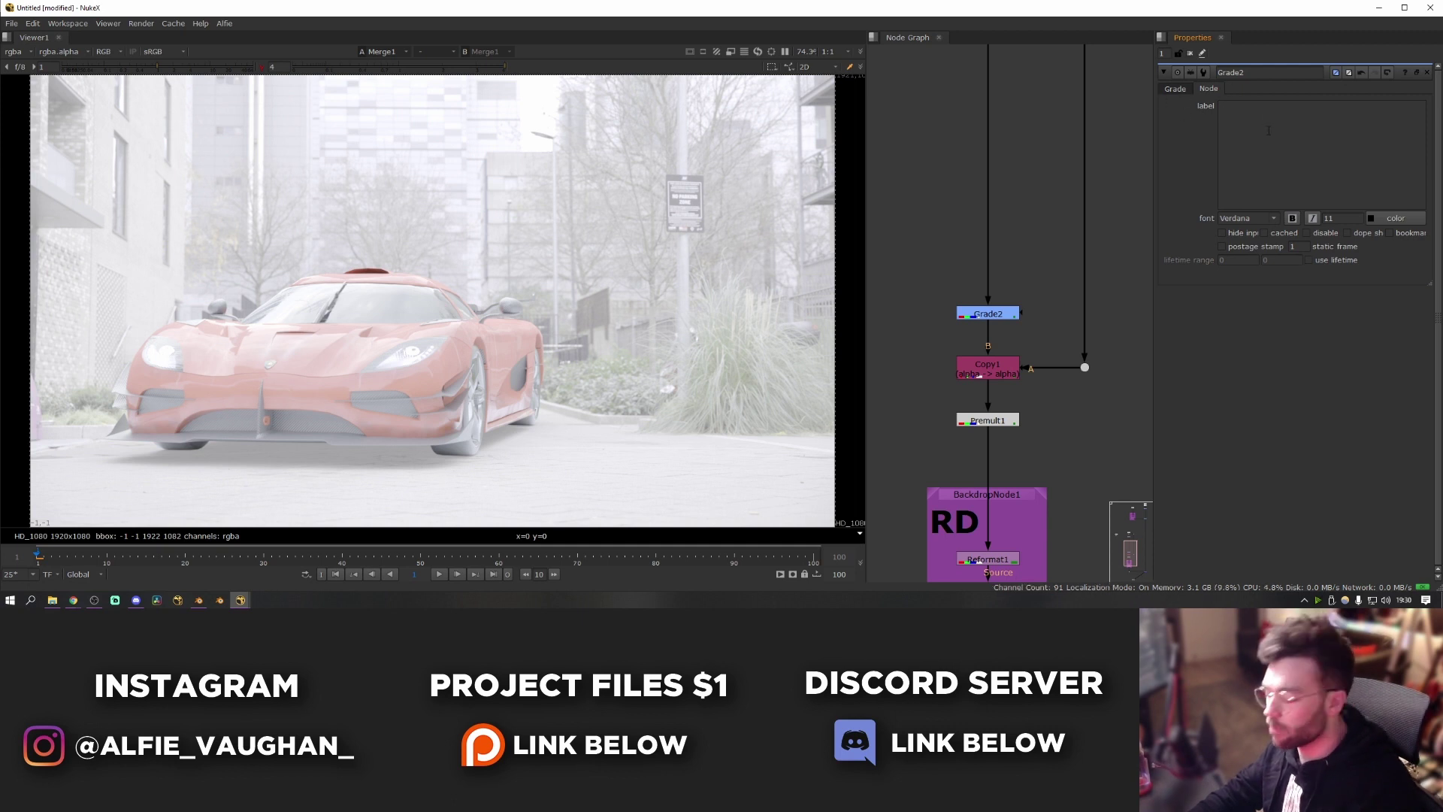
pyautogui.write('blackpoint')
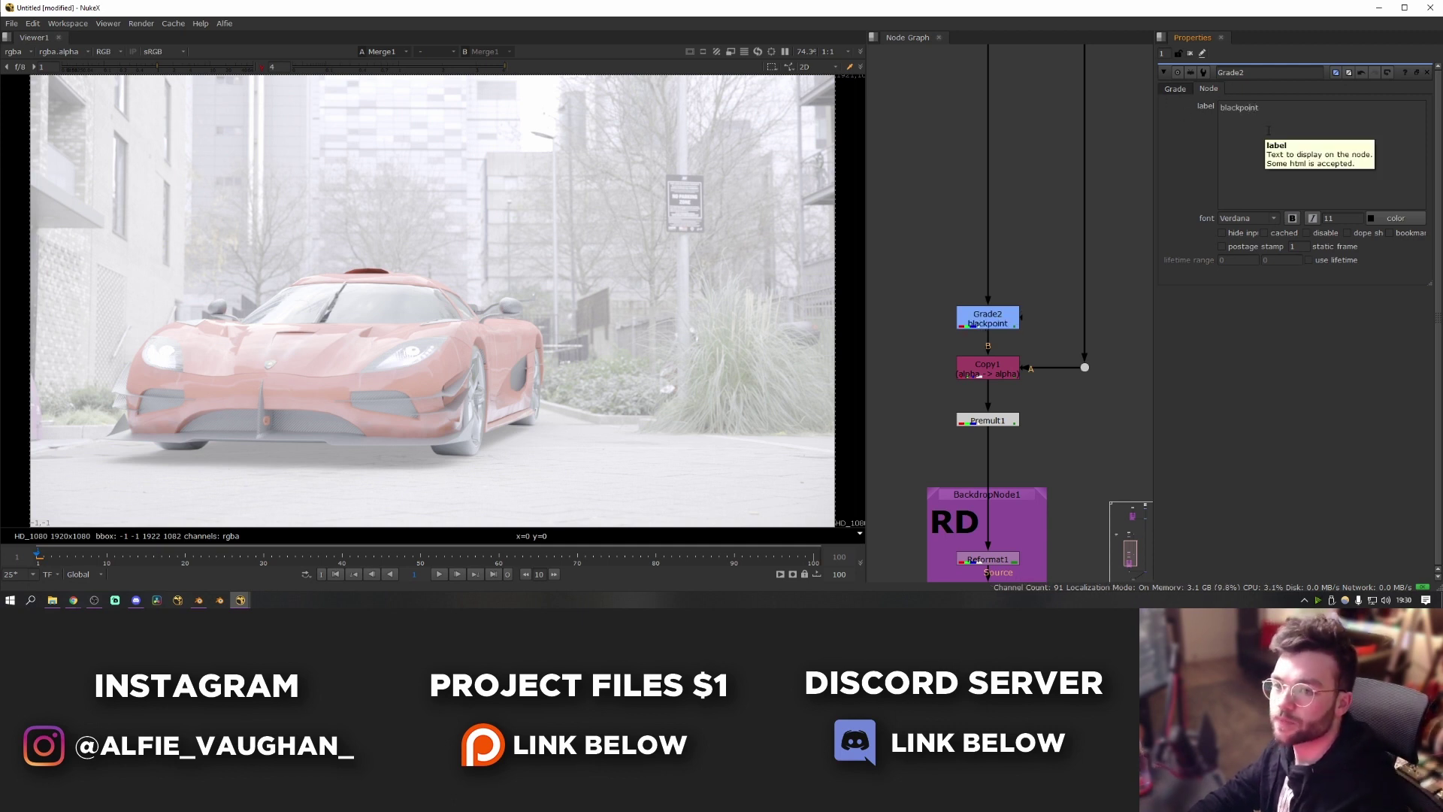
# Lift the car's blacks by setting the blackpoint of the labelled Grade to -0.009.
pyautogui.moveTo(1021, 274); pyautogui.dragTo(1030, 341, button='middle')
pyautogui.scroll(1, 1028, 340)
pyautogui.moveTo(984, 403)
pyautogui.mouseDown()
pyautogui.moveTo(1020, 406)
pyautogui.moveTo(1000, 353)
pyautogui.moveTo(987, 403)
pyautogui.mouseUp()
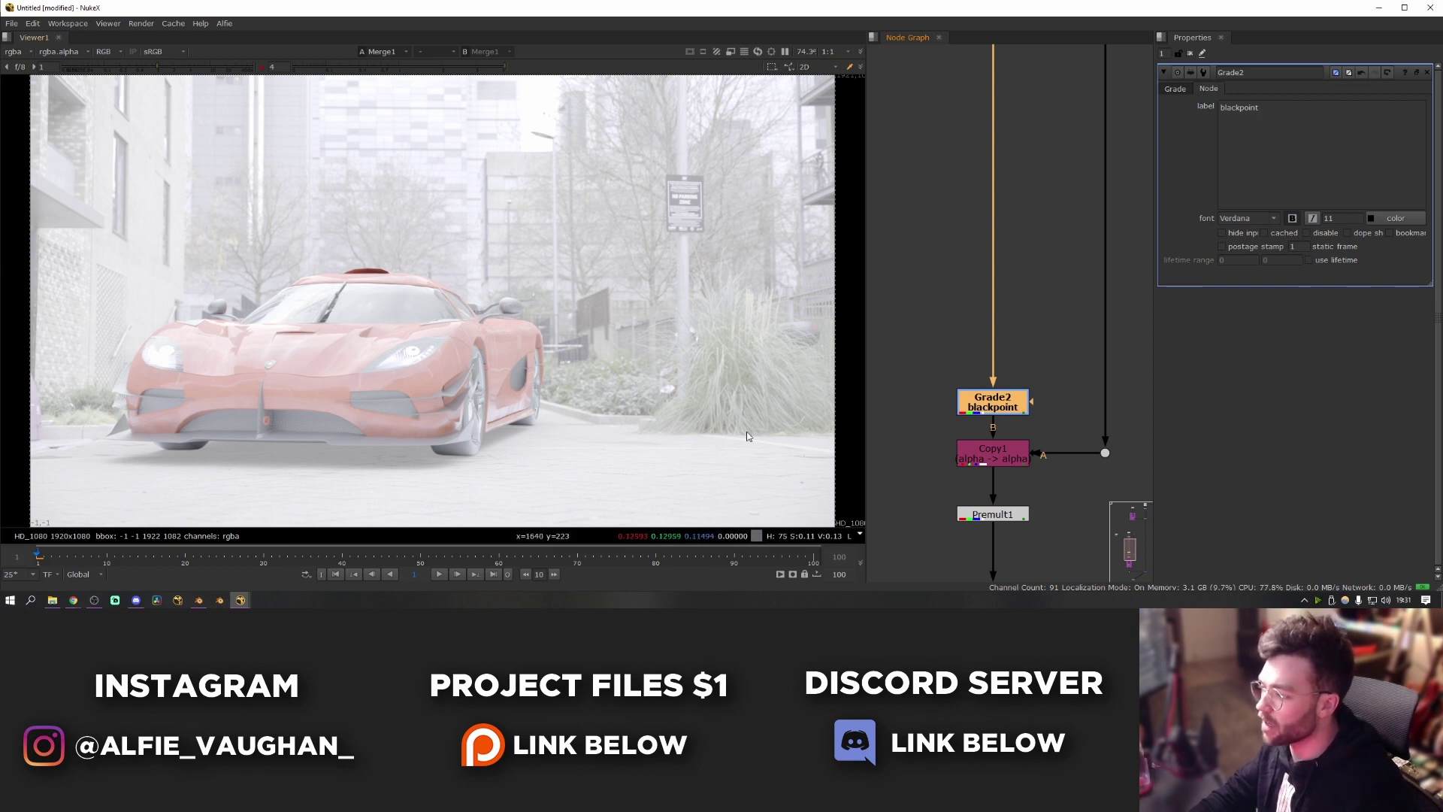
pyautogui.click(994, 408)
pyautogui.click(1177, 89)
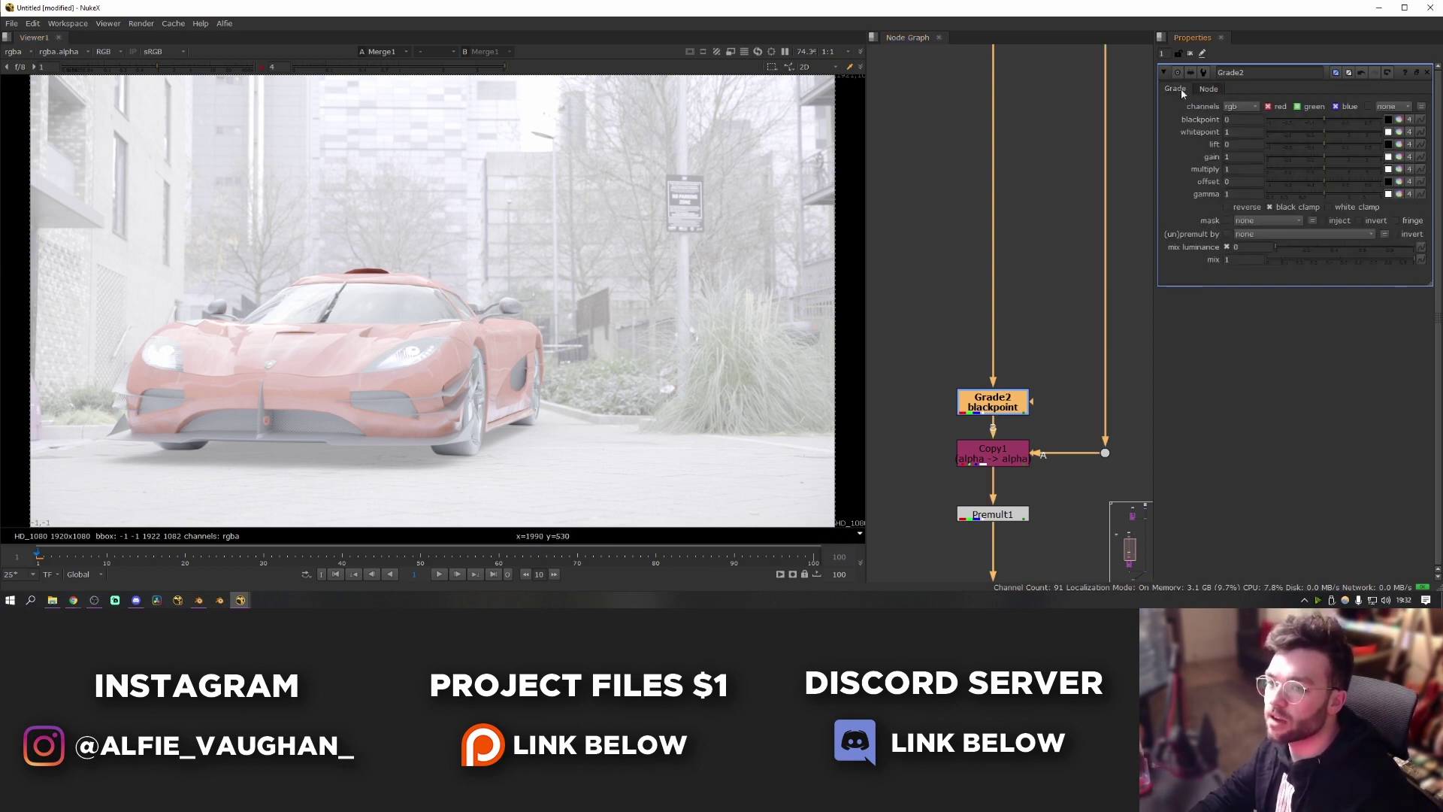
pyautogui.click(1324, 122)
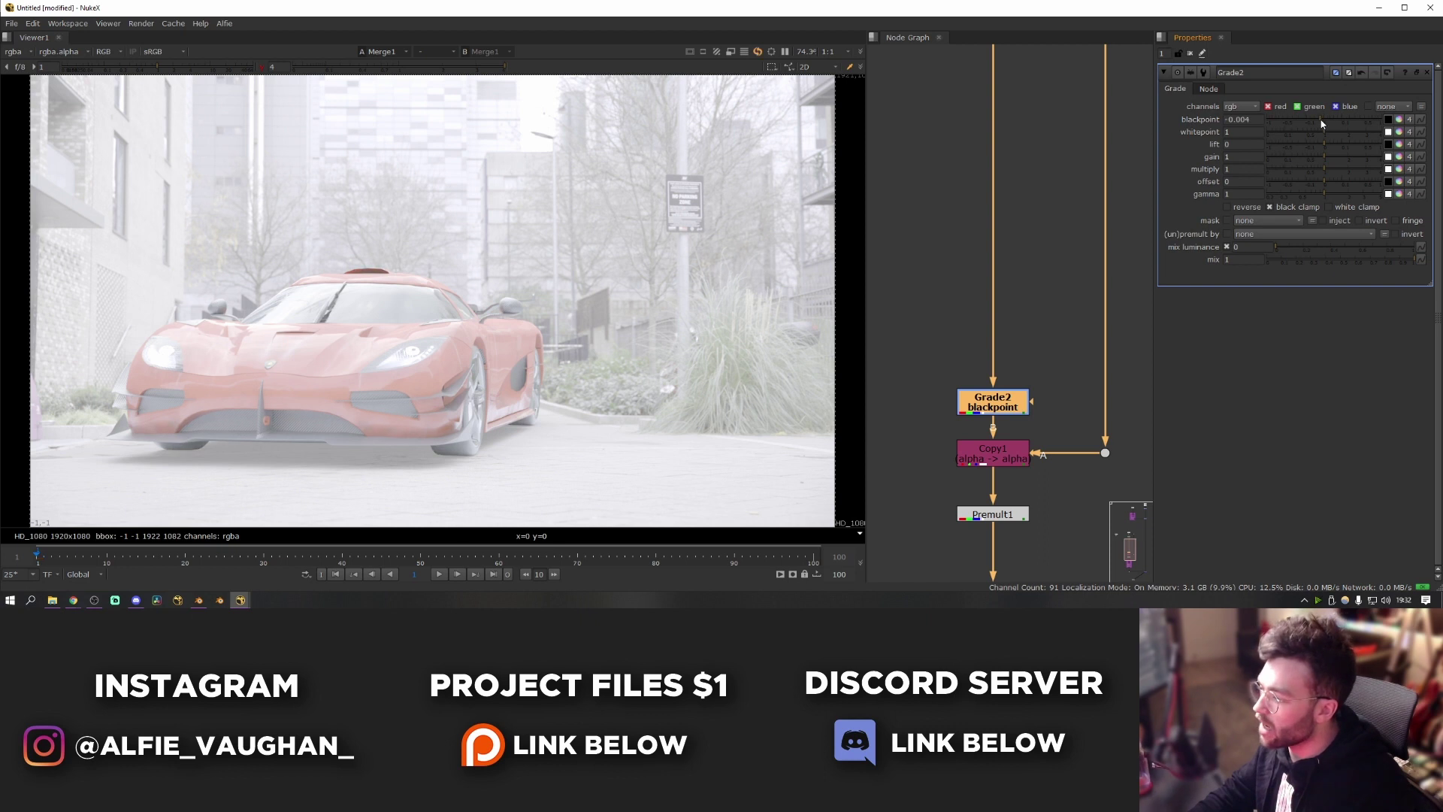
pyautogui.moveTo(1322, 124); pyautogui.dragTo(1320, 120)
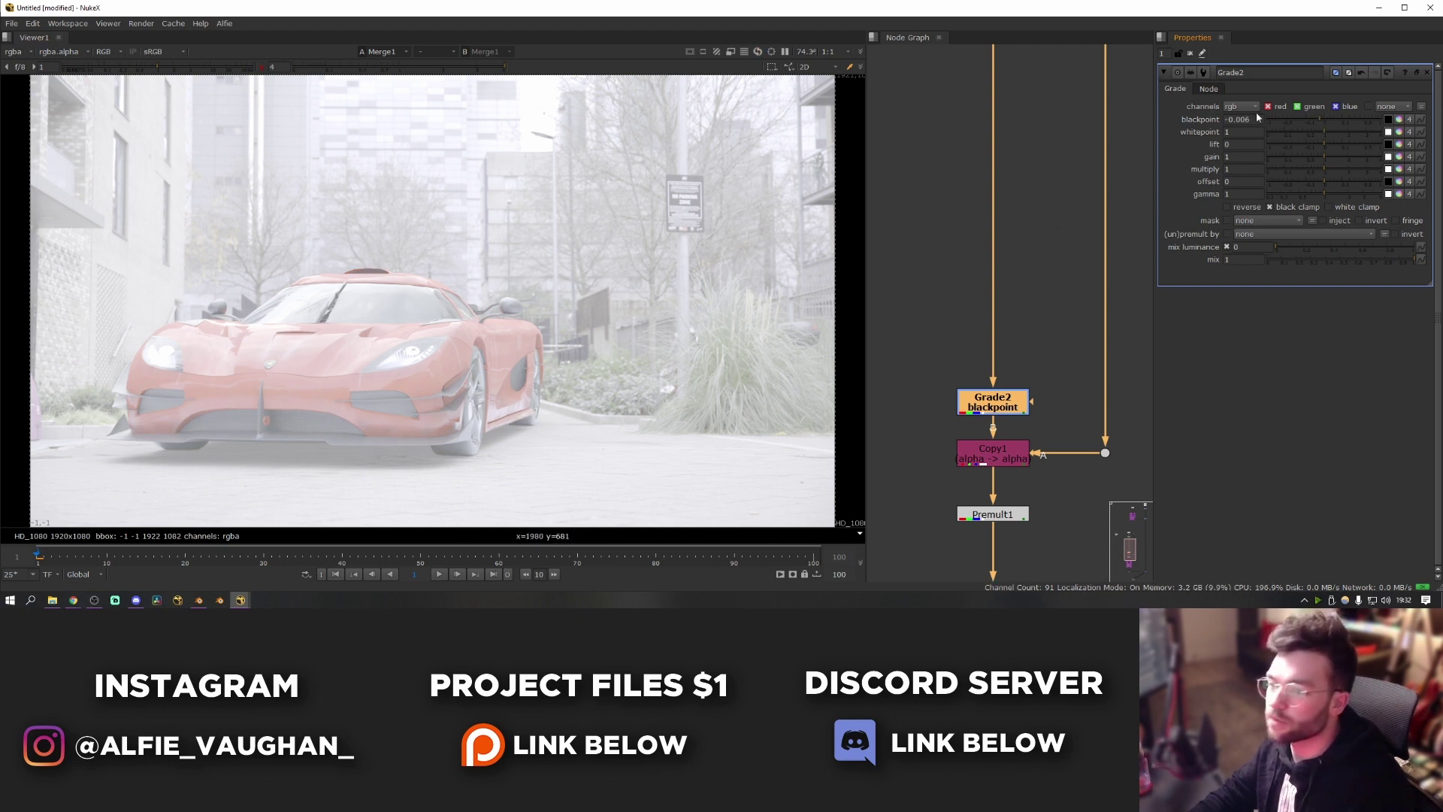
pyautogui.click(1319, 121)
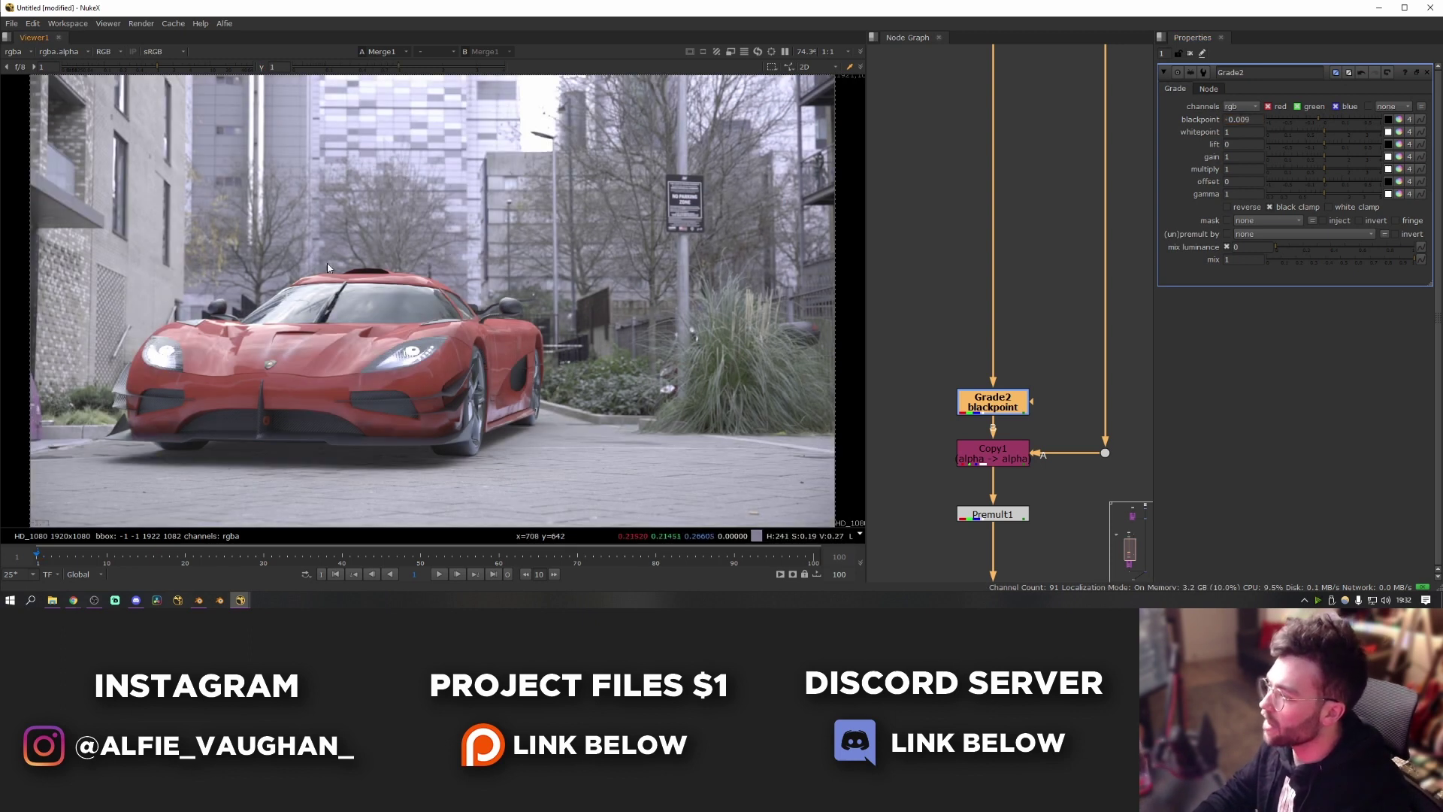
# Compare the car against the plate with the blackpoint Grade disabled and enabled, including a close look around the front wheel.
pyautogui.moveTo(985, 404); pyautogui.dragTo(987, 394)
pyautogui.press('d')
pyautogui.press('d')
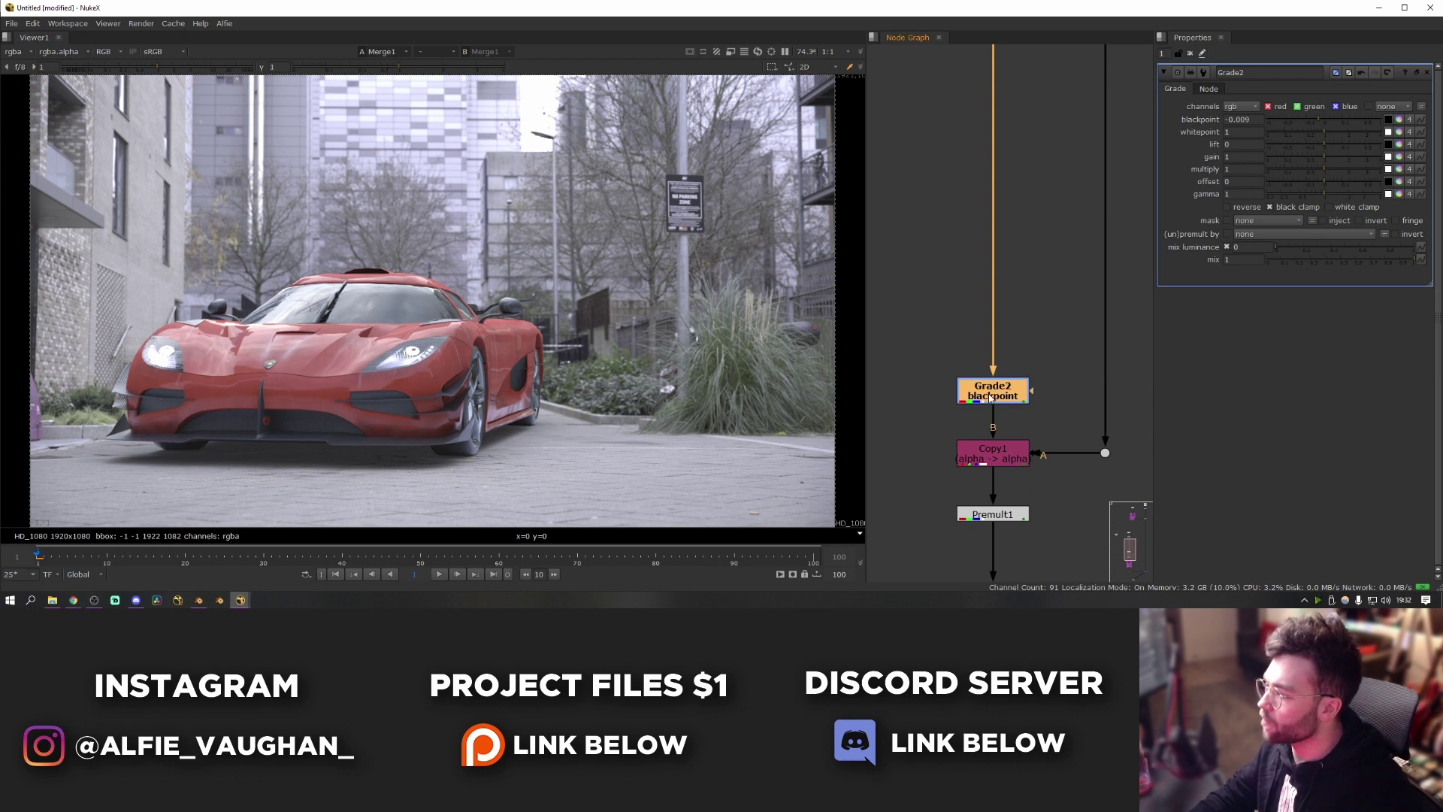
pyautogui.press('d')
pyautogui.press('d')
pyautogui.scroll(4, 442, 455)
pyautogui.moveTo(442, 455); pyautogui.dragTo(406, 459, button='middle')
pyautogui.scroll(-2, 626, 424)
pyautogui.scroll(-2, 626, 424)
pyautogui.press('d')
pyautogui.press('d')
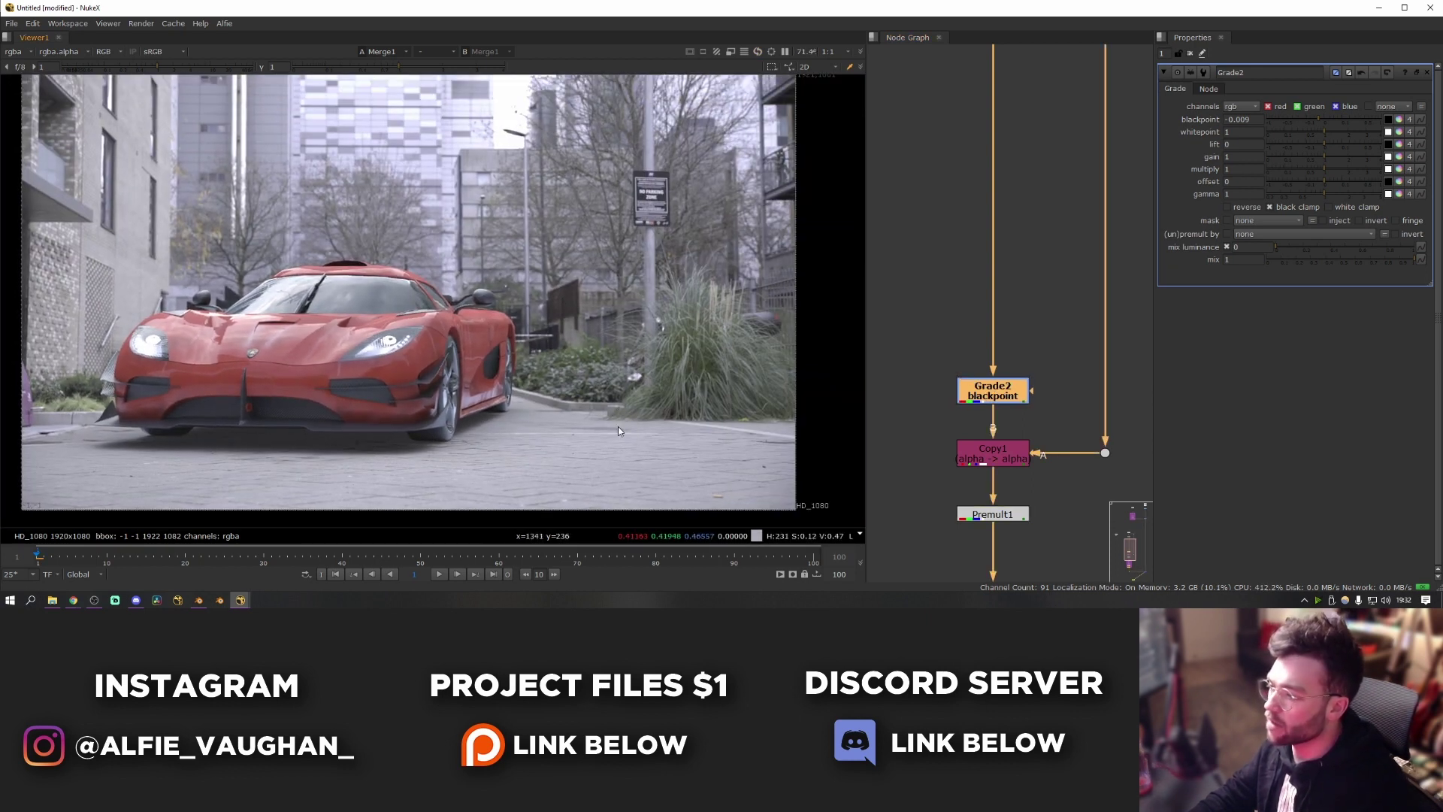